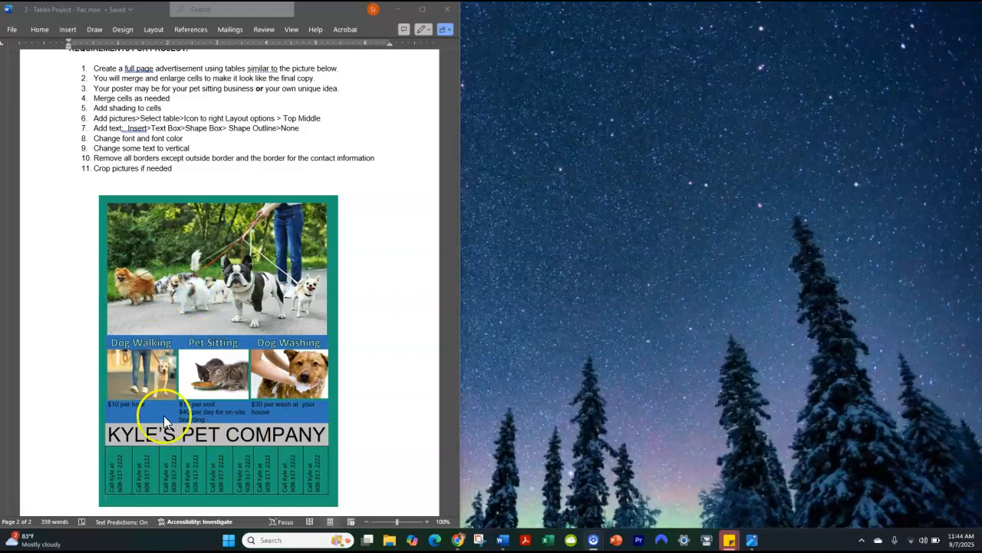
Create a new blank document and place its window, enlarged, beside the project instructions
left_click(10, 30)
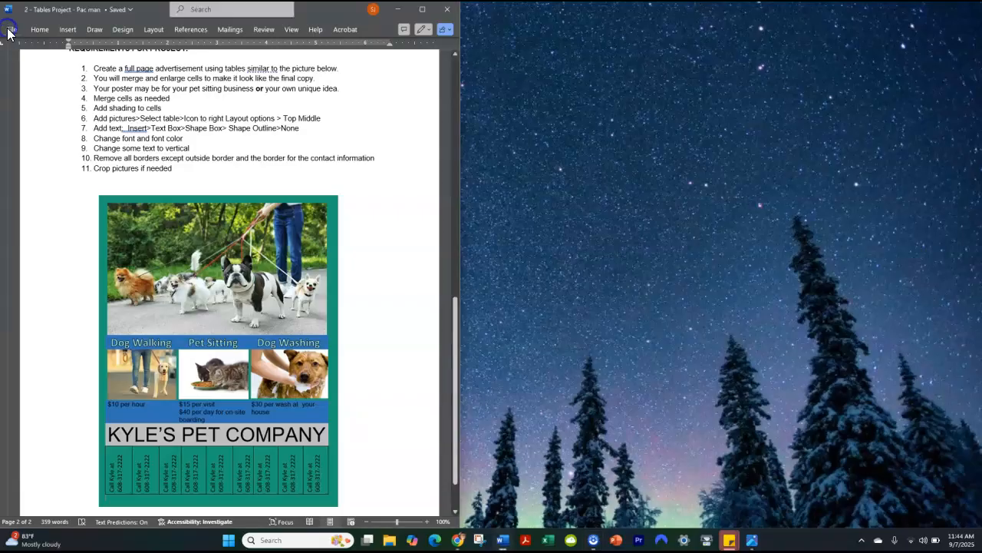
left_click(11, 32)
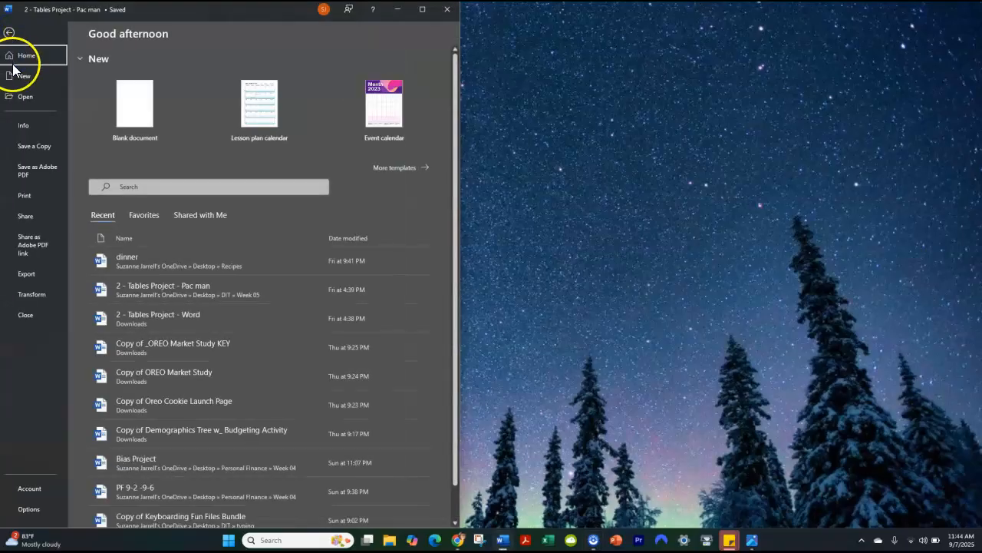
left_click(25, 97)
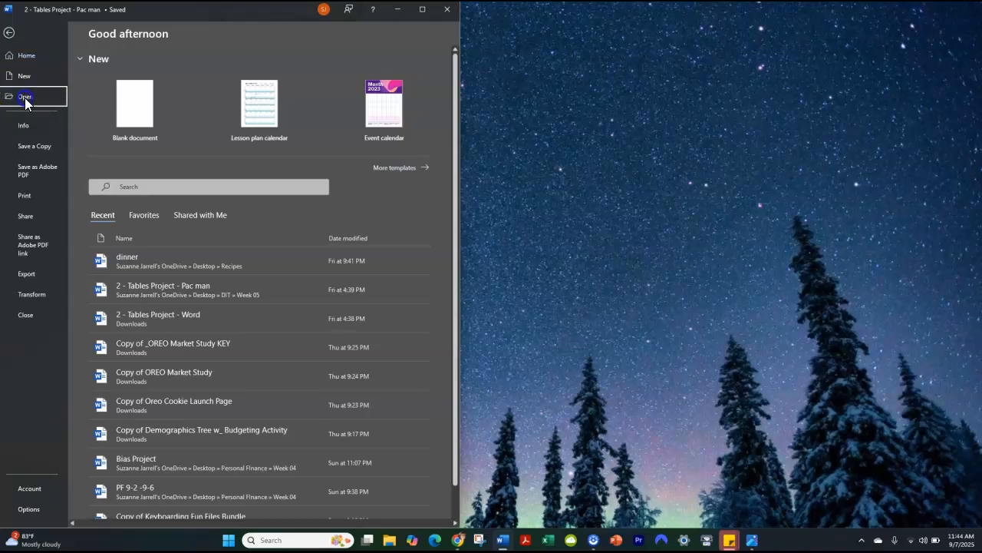
left_click(24, 75)
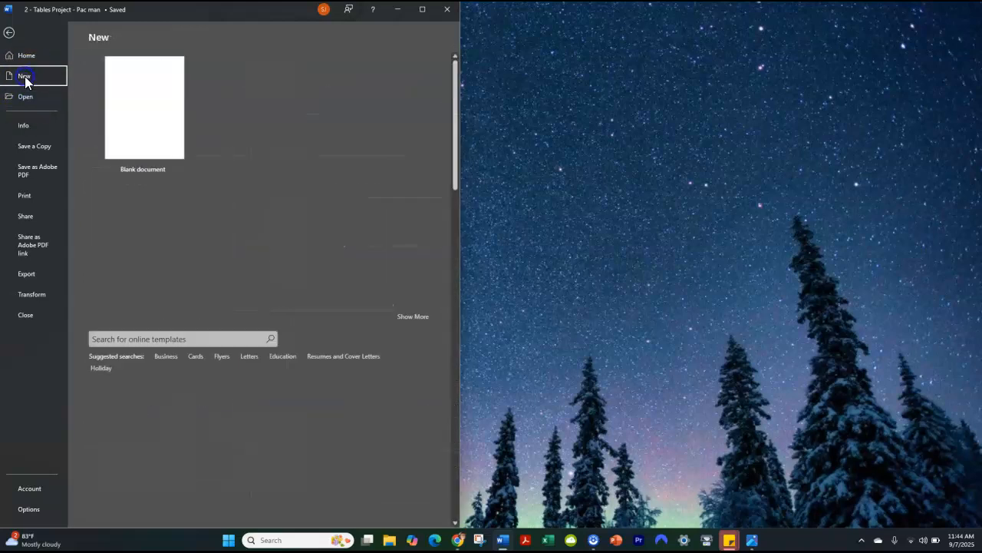
left_click(140, 126)
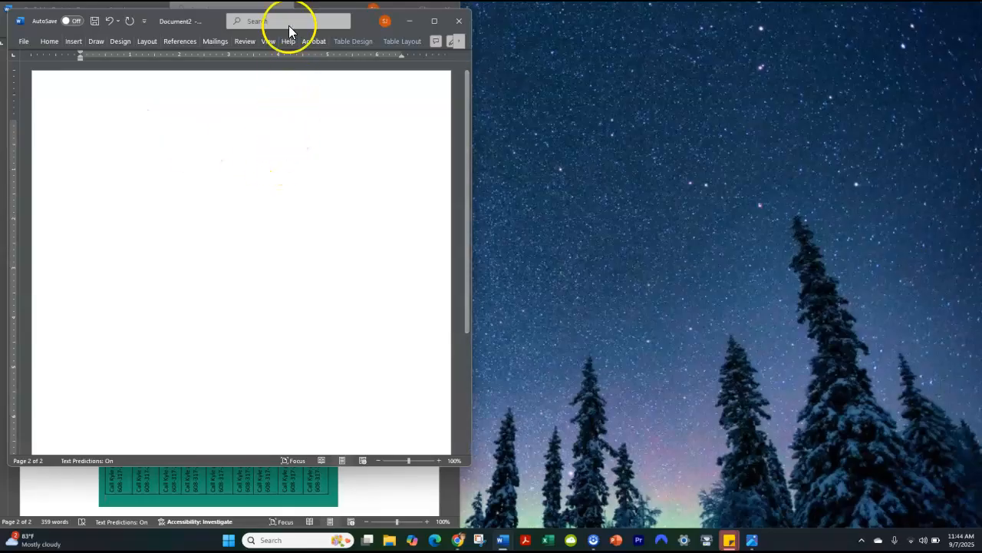
left_click_drag(219, 22, 668, 16)
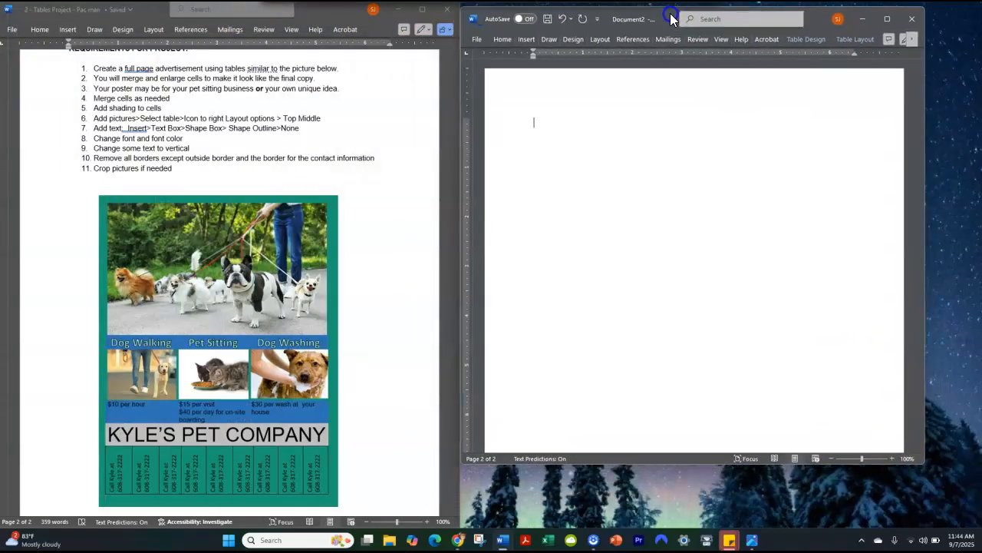
left_click_drag(922, 460, 973, 526)
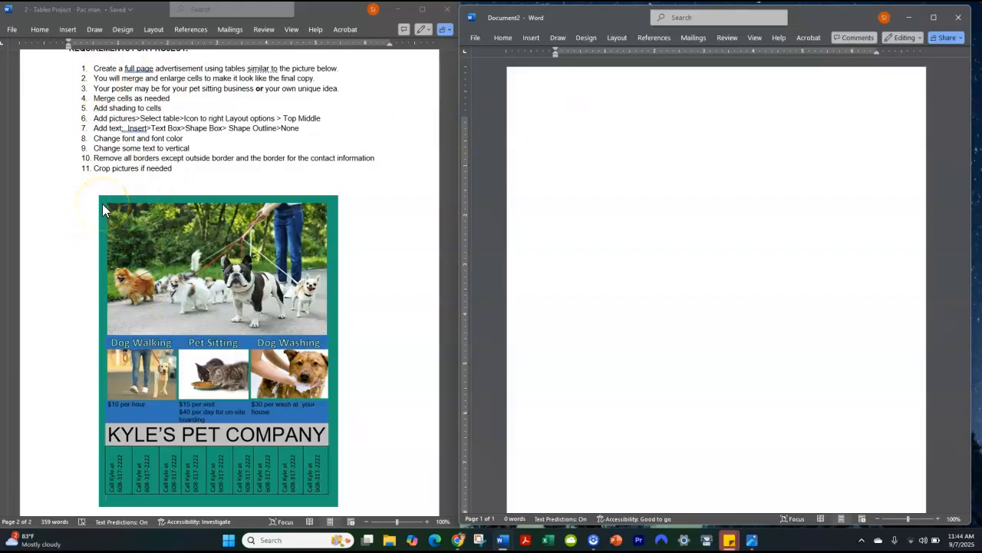
Set the blank document's page color to the darkest green shade in the theme colors
left_click(531, 37)
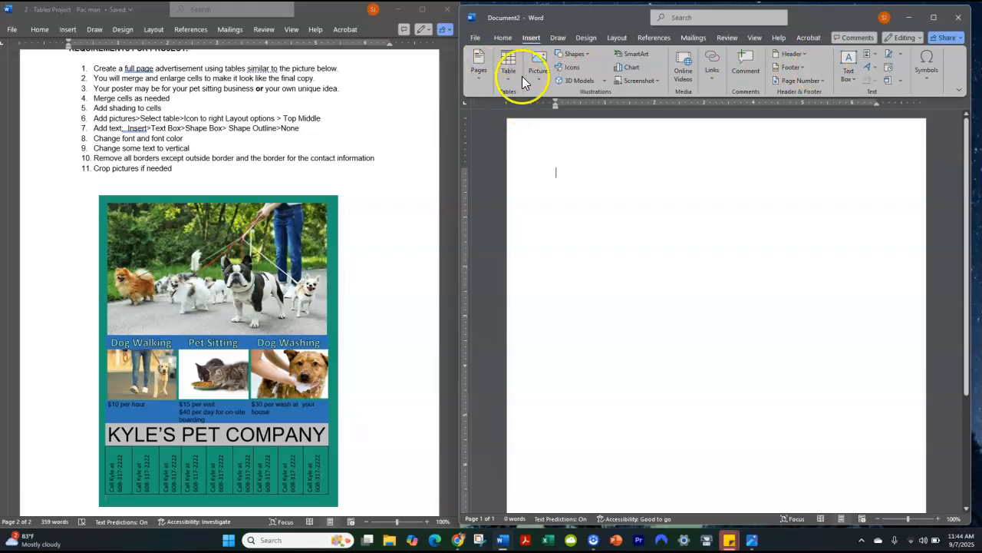
left_click(590, 37)
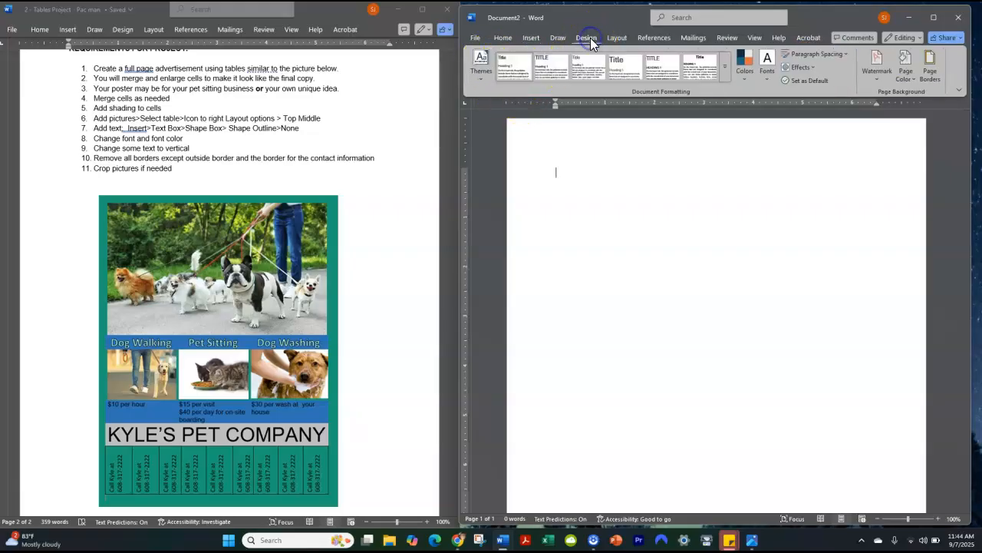
left_click(909, 80)
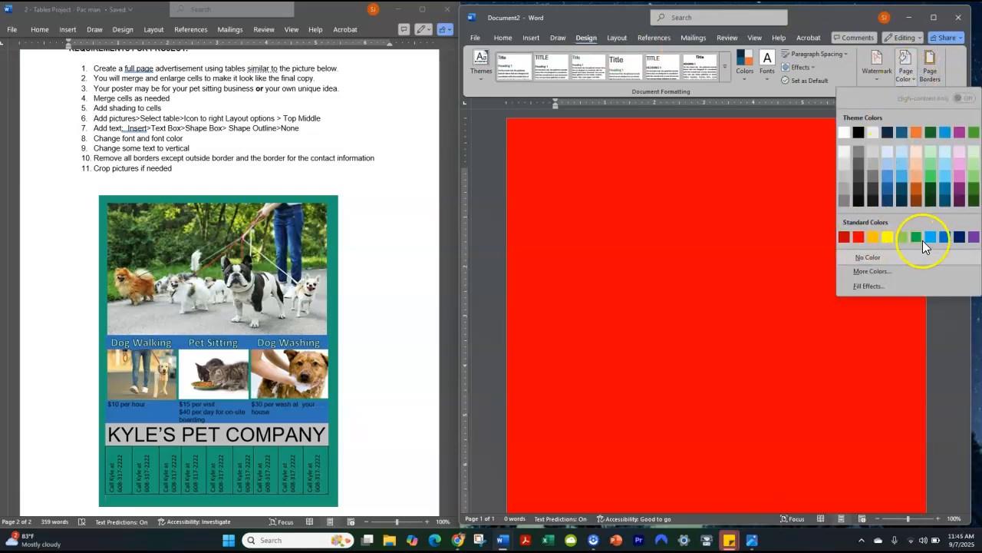
left_click(974, 195)
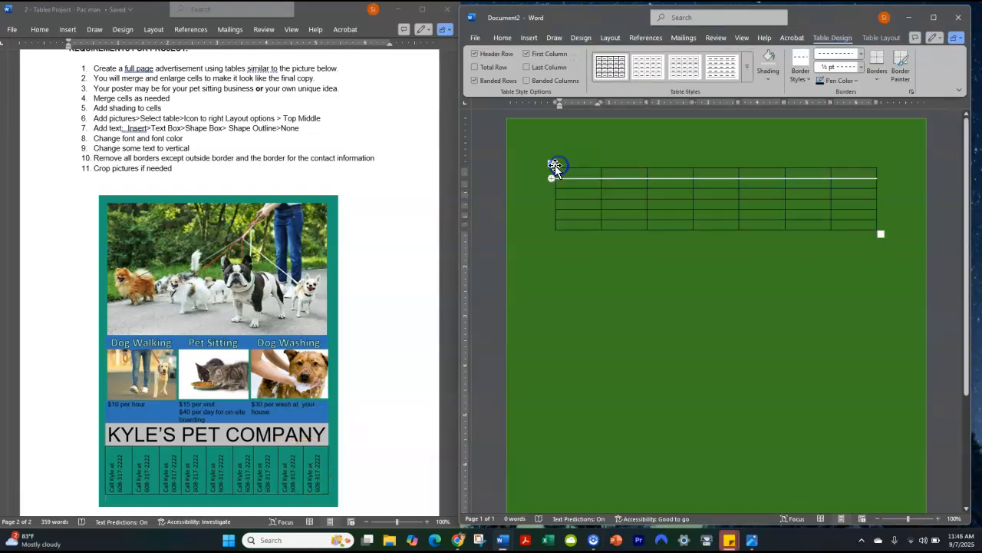
Replace the seven-column table with a new table of six columns and six rows
left_click(553, 165)
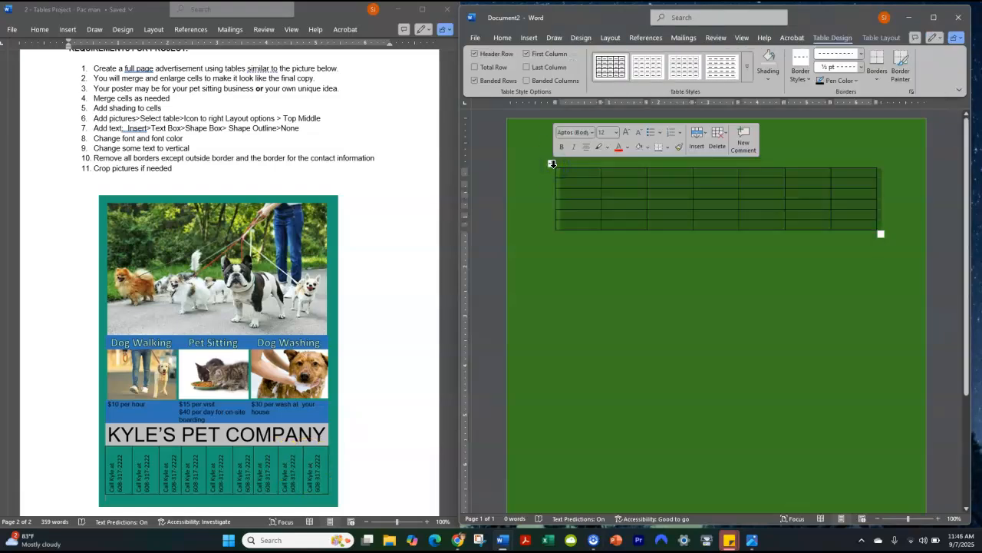
key("BackSpace")
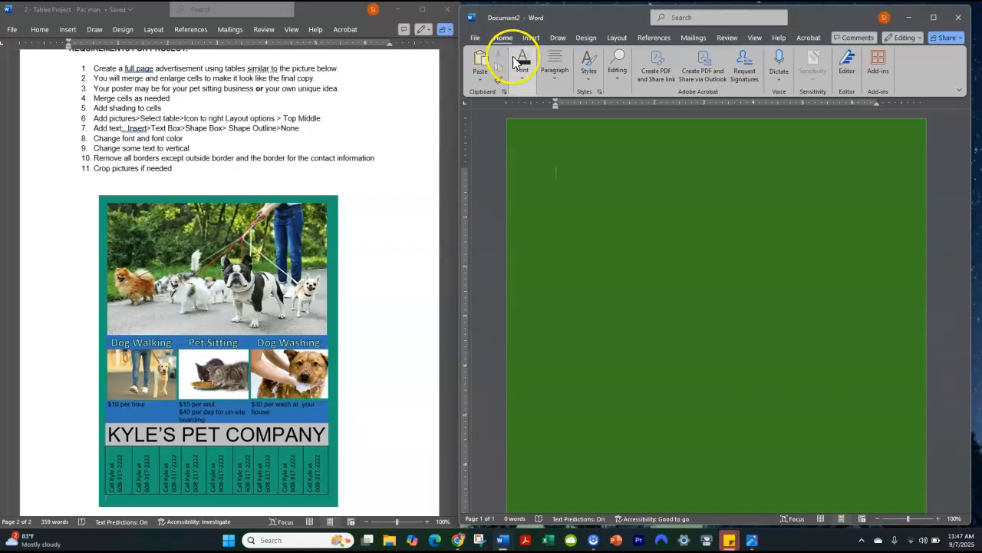
left_click(529, 37)
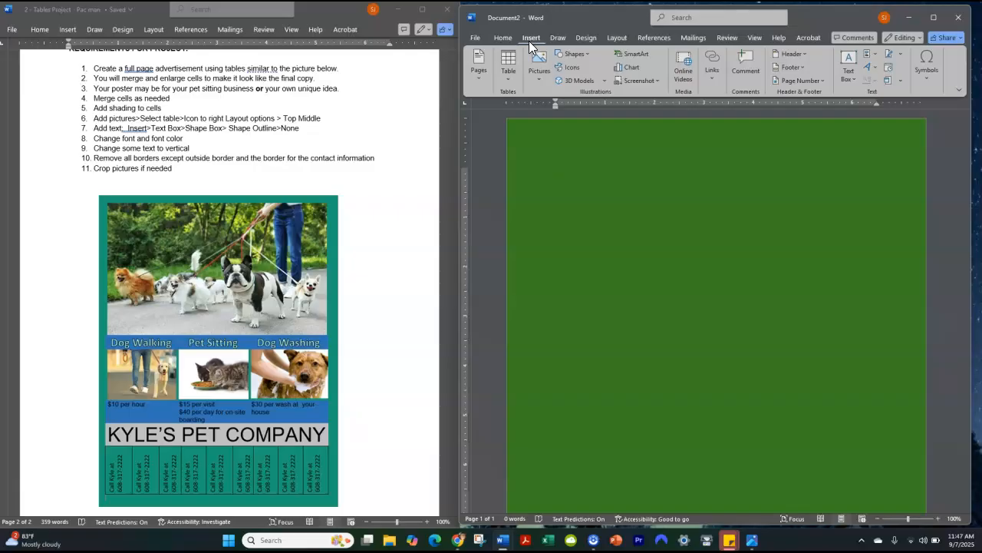
left_click(515, 78)
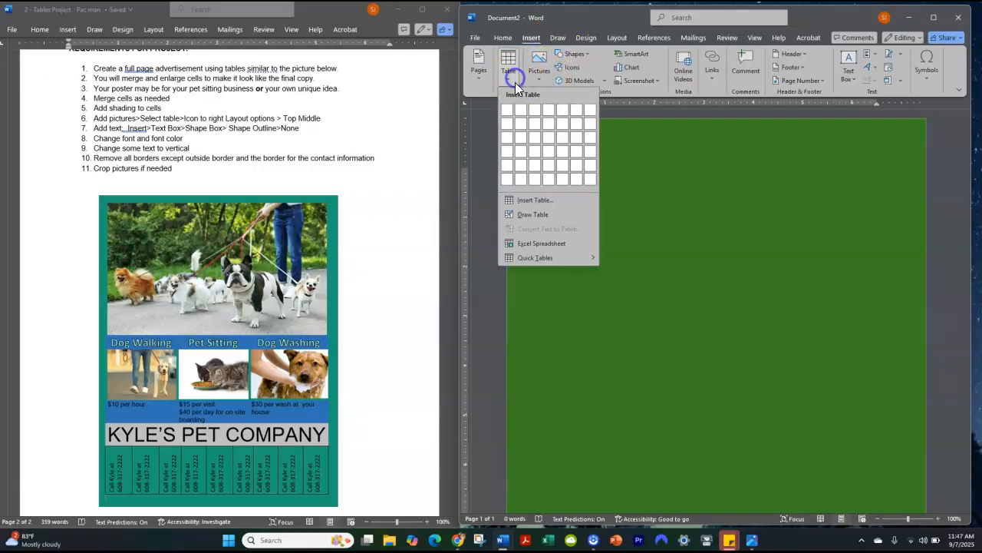
left_click(578, 181)
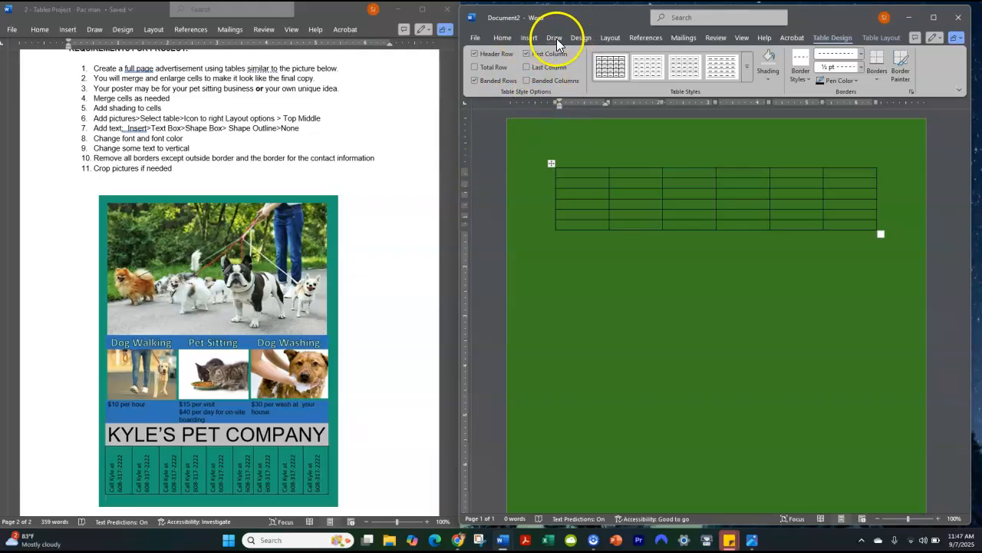
Set the page margins to Narrow, 0.5" on every side
left_click(612, 38)
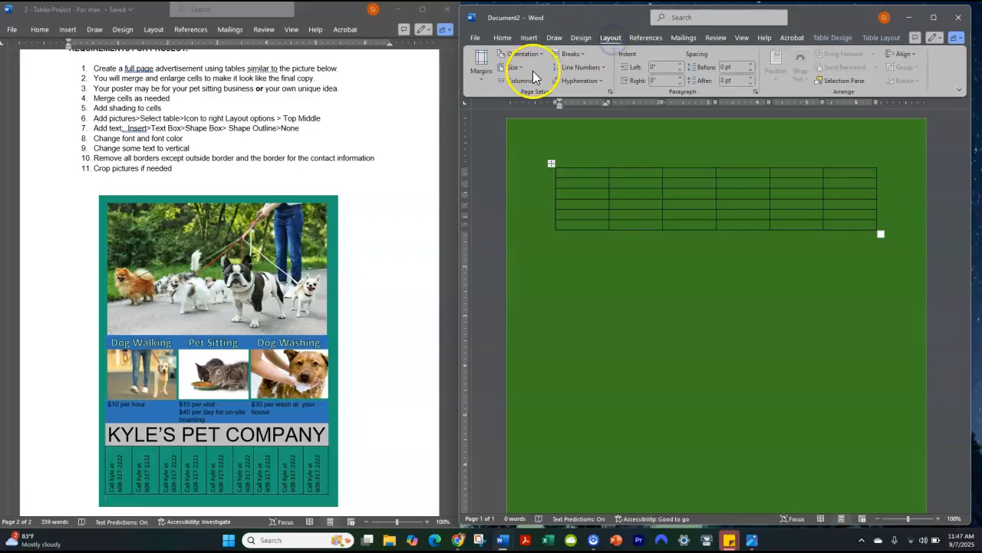
left_click(479, 77)
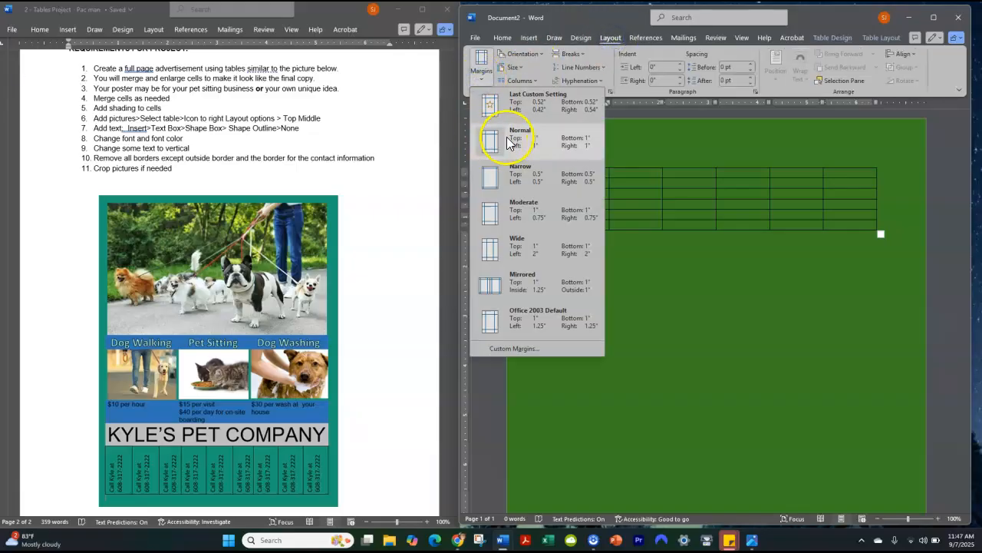
left_click(512, 180)
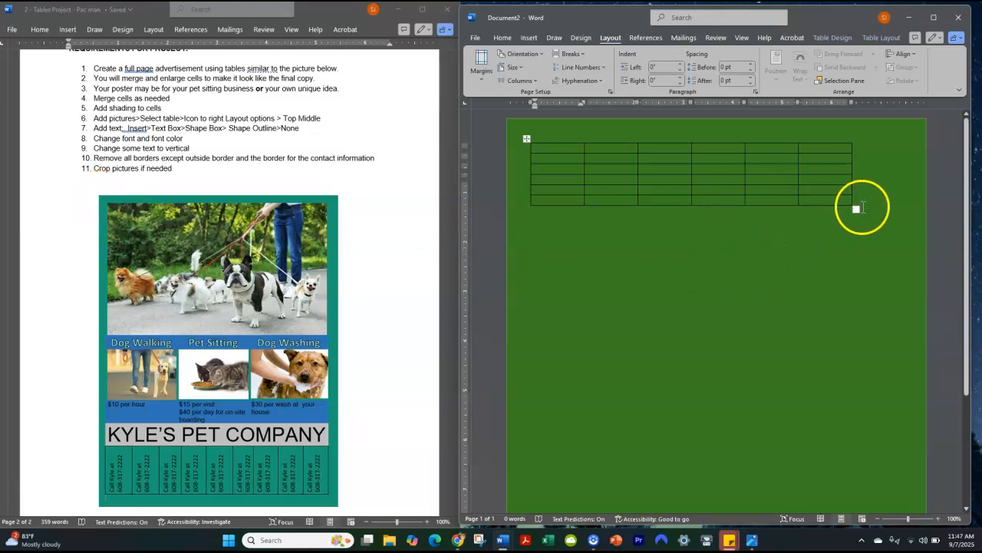
Resize the whole table proportionally so it fills the area between the margins while staying on one page
left_click_drag(857, 208, 894, 497)
scroll(891, 468, "down", 3)
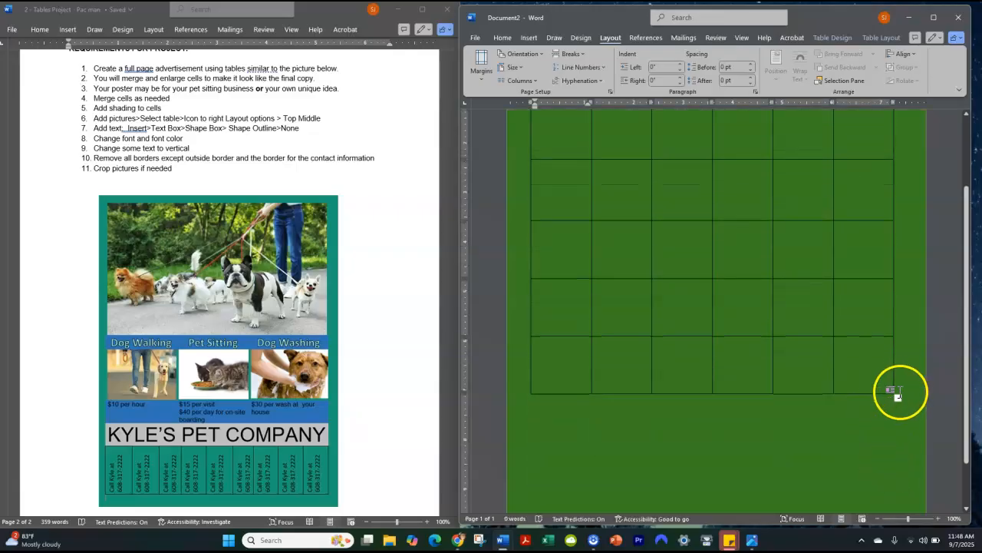
left_click_drag(897, 396, 908, 478)
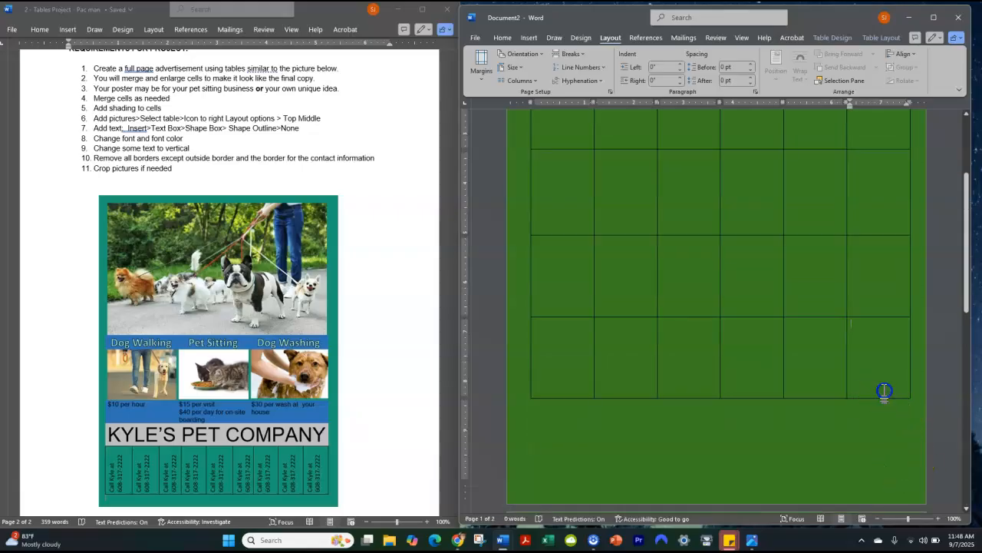
scroll(864, 390, "down", 4)
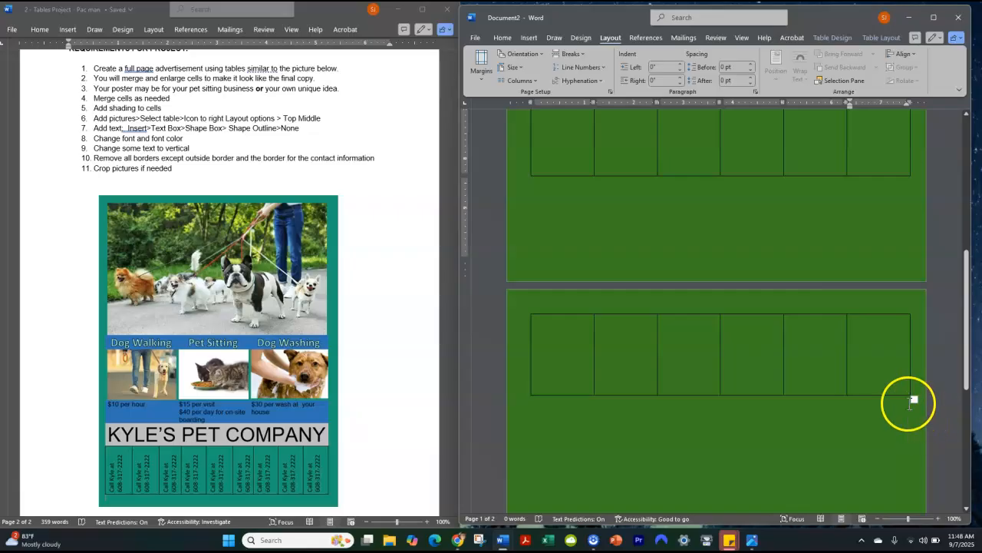
left_click_drag(915, 402, 909, 348)
left_click_drag(909, 291, 902, 266)
left_click_drag(914, 399, 886, 226)
scroll(893, 347, "up", 3)
scroll(892, 440, "down", 3)
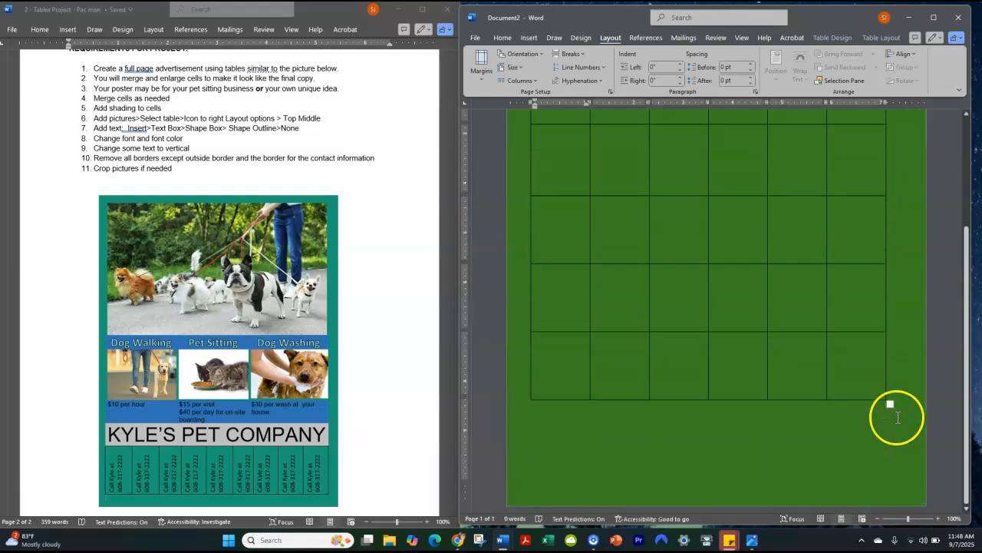
left_click_drag(887, 401, 895, 448)
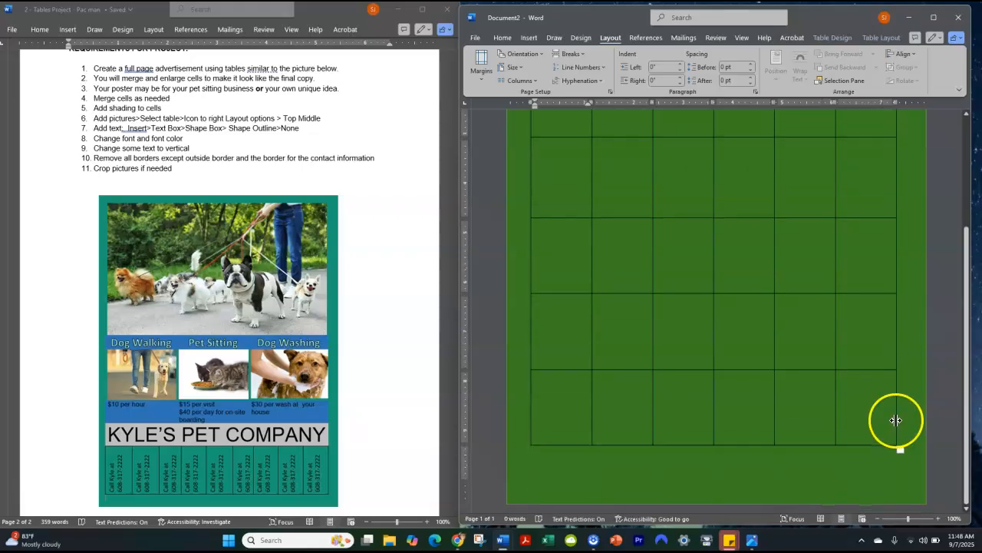
Increase the first row's height to about 3.56" and merge its six cells into one
scroll(883, 418, "up", 5)
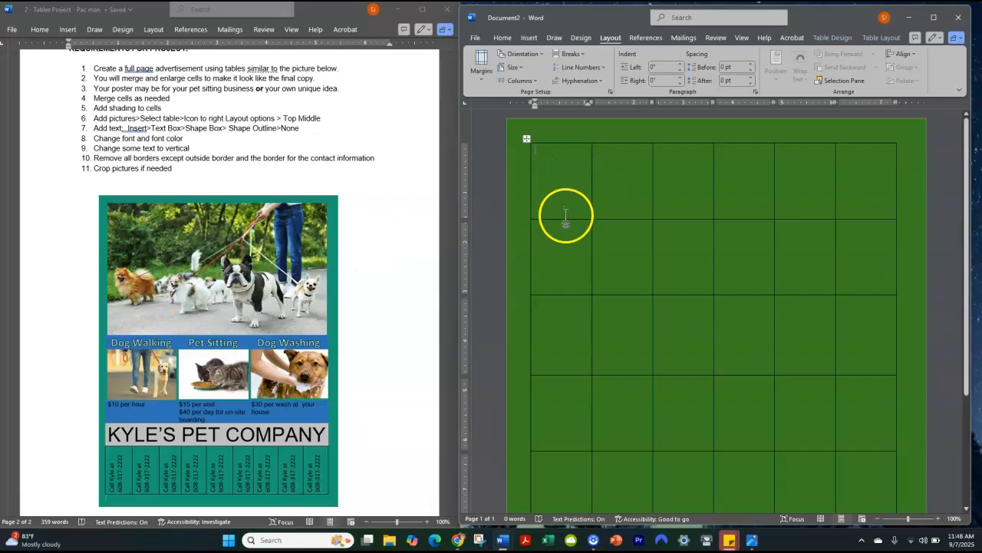
left_click_drag(564, 219, 564, 319)
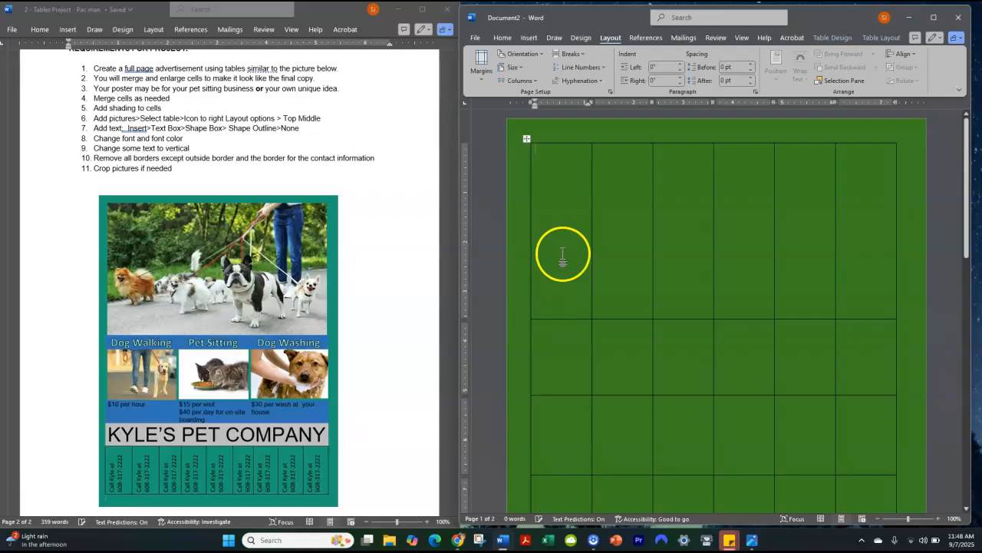
left_click_drag(554, 232, 847, 221)
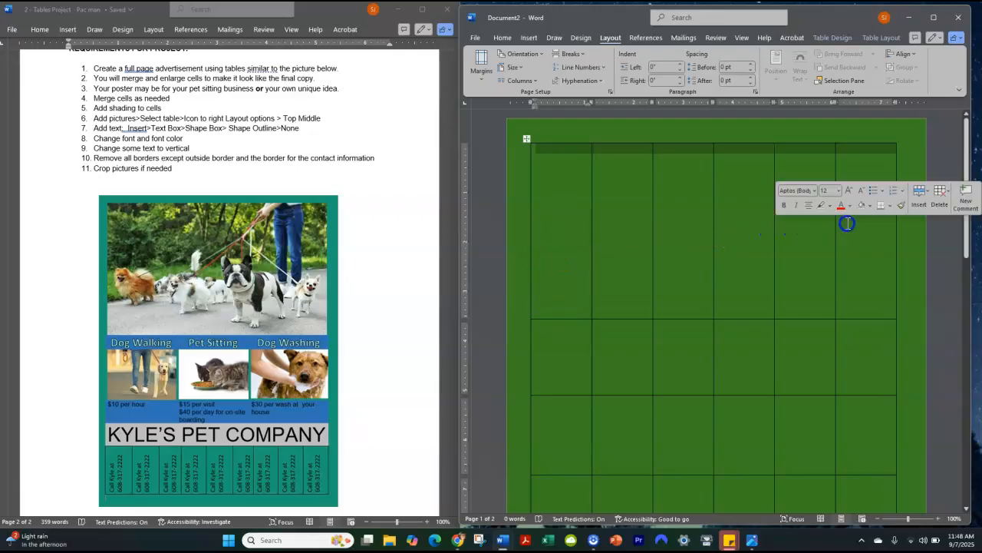
left_click(840, 37)
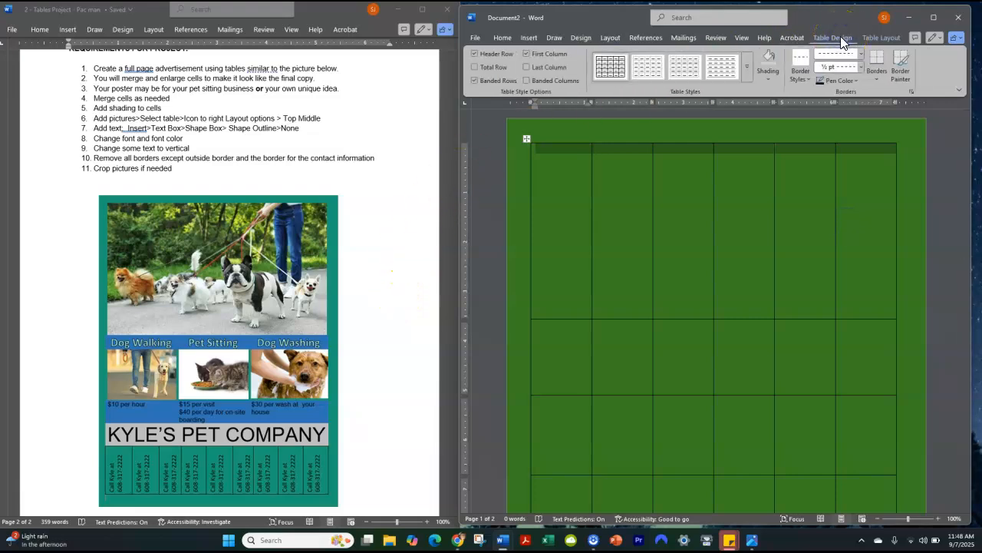
left_click(886, 37)
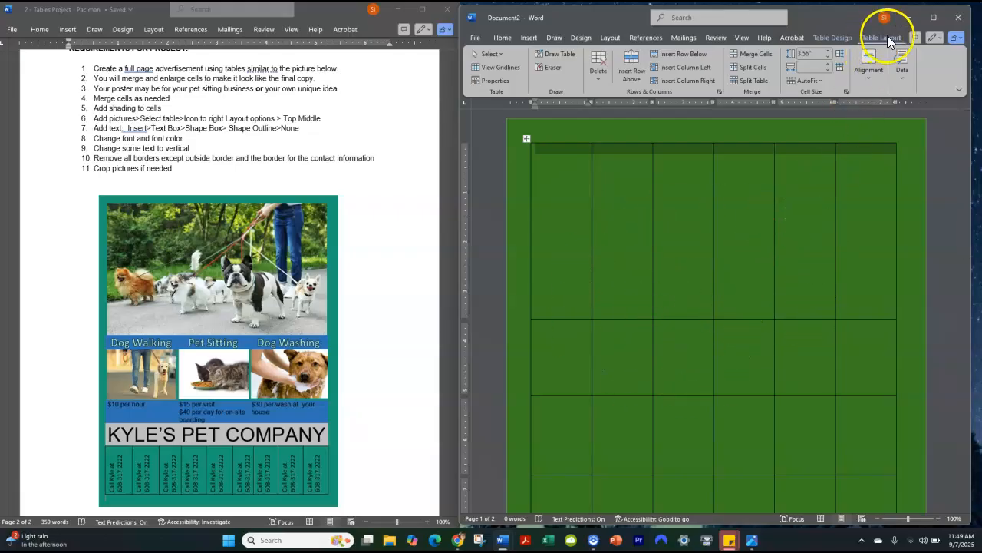
left_click(754, 55)
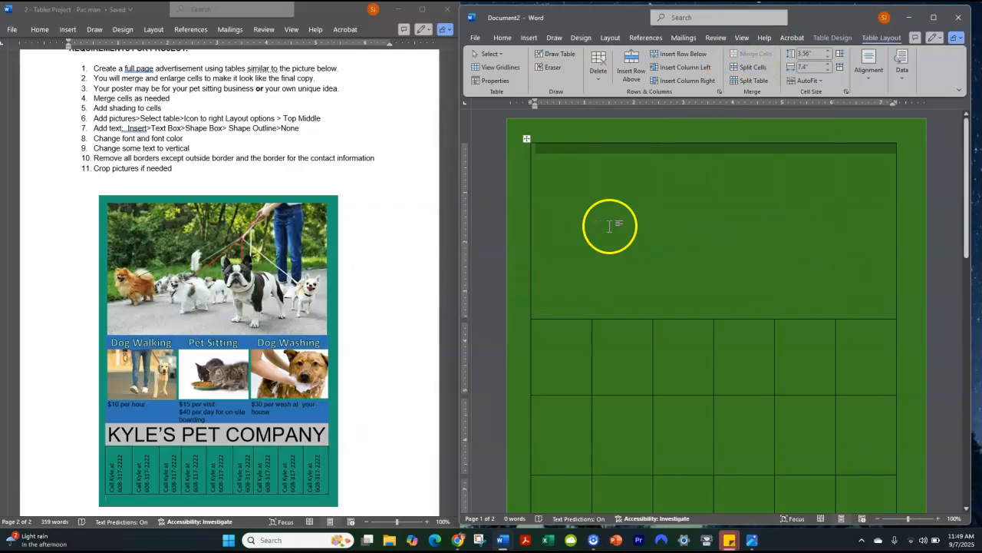
Merge the six cells of the second row in adjacent pairs to form three equal cells
scroll(783, 225, "down", 3)
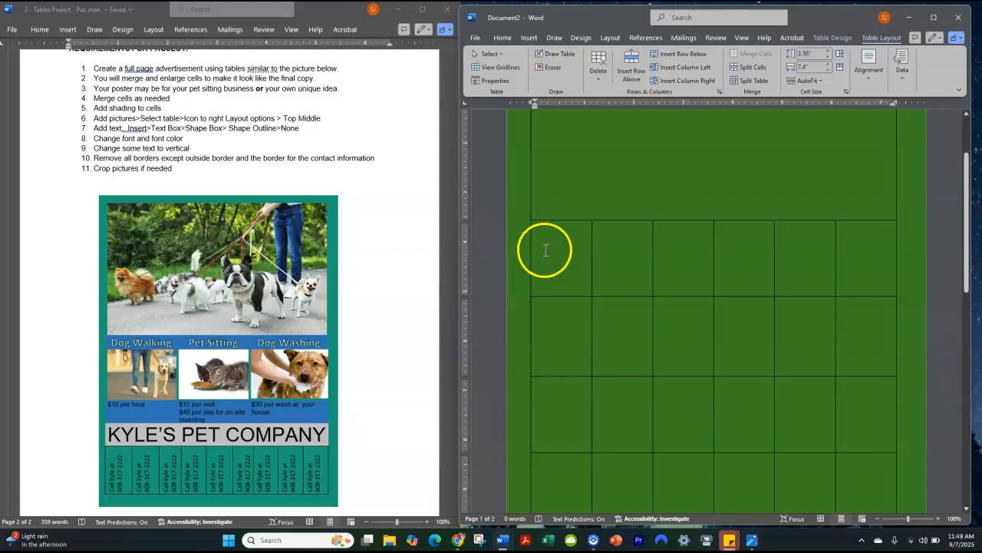
left_click_drag(551, 249, 621, 246)
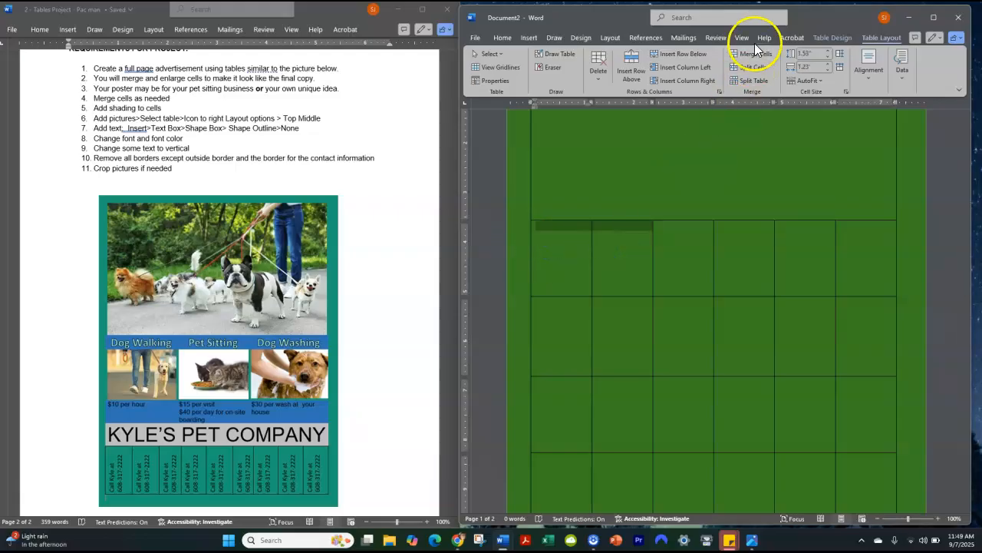
left_click(756, 56)
left_click_drag(680, 251, 741, 247)
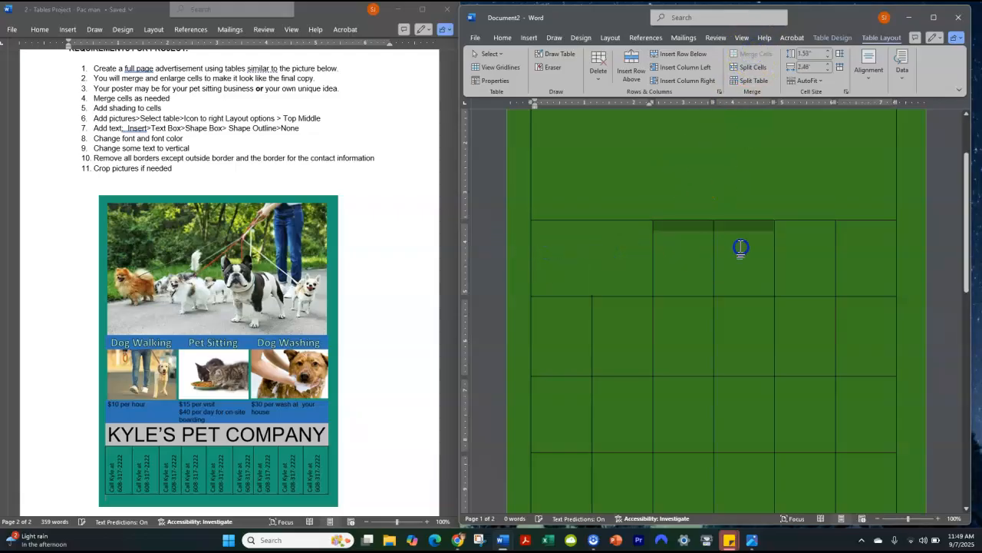
left_click(753, 55)
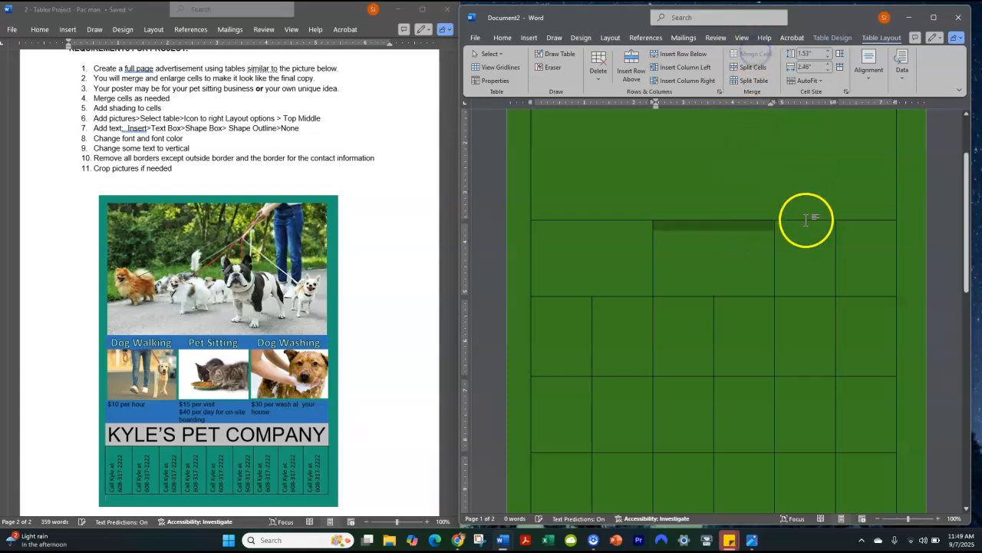
left_click_drag(801, 245, 856, 242)
left_click(756, 54)
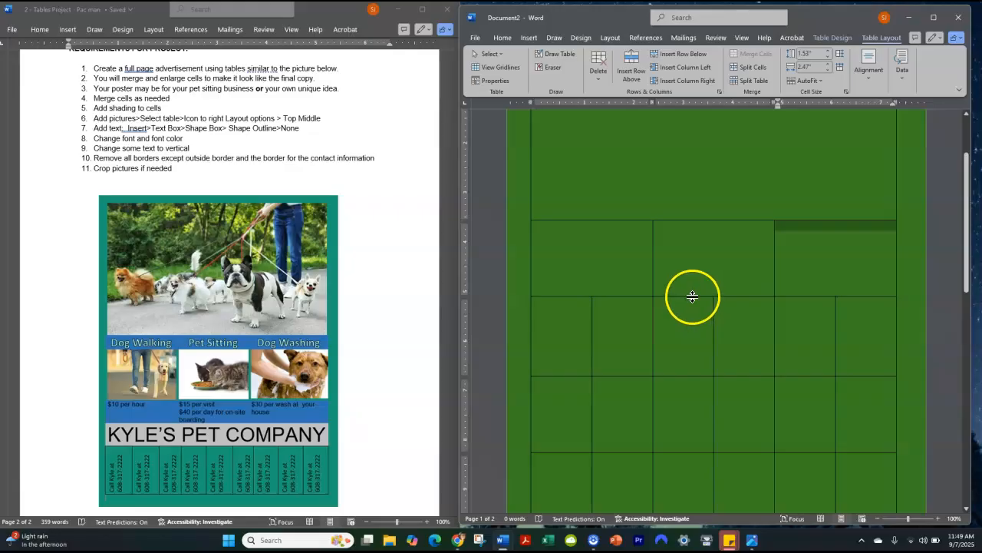
Reduce the second row's height to about 0.56" and merge the third row's six cells in adjacent pairs to form three cells
left_click_drag(693, 296, 691, 248)
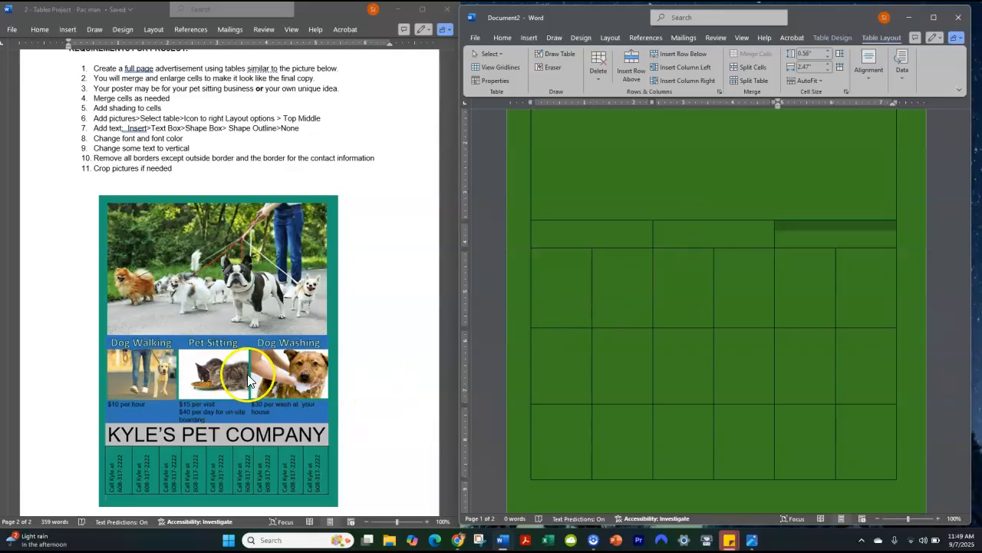
left_click_drag(546, 292, 625, 286)
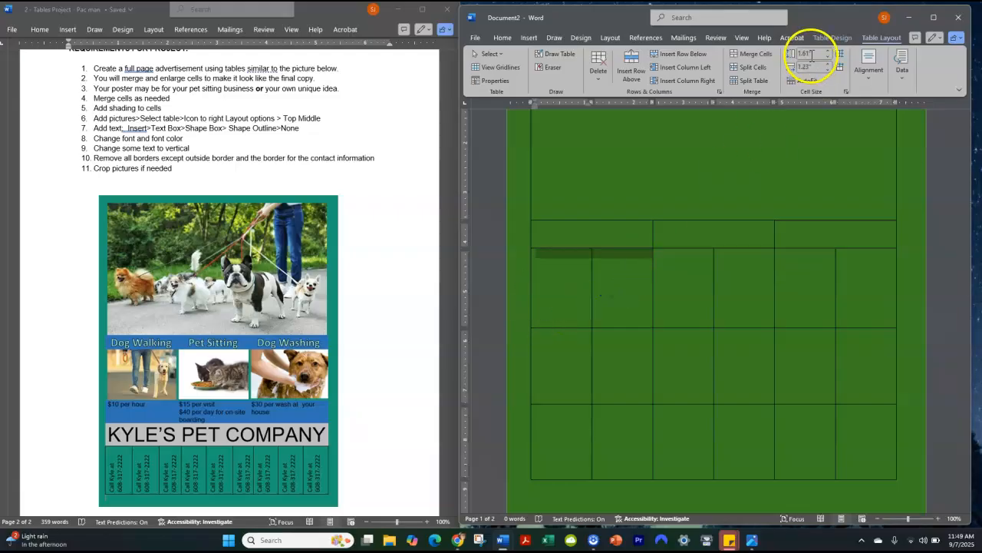
left_click(753, 55)
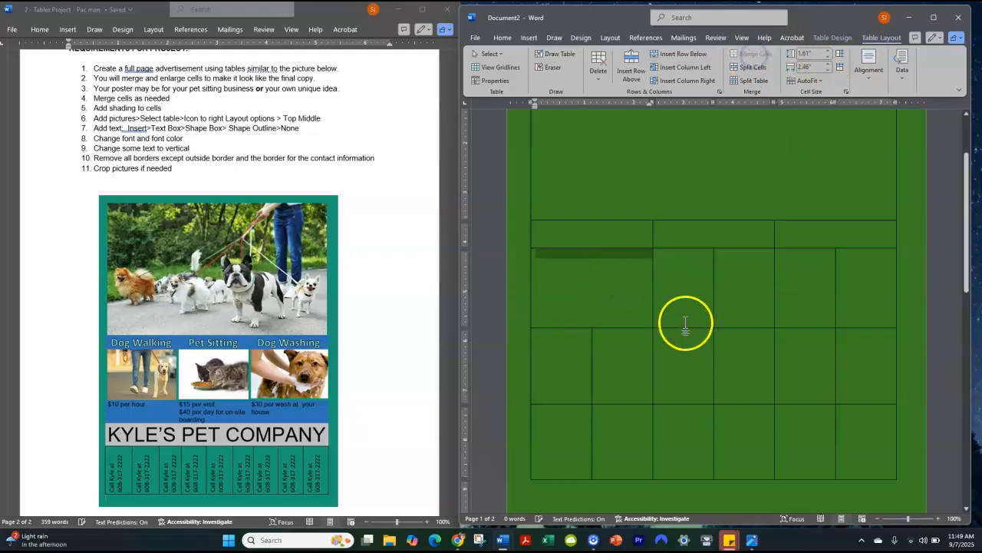
left_click_drag(675, 281, 726, 274)
left_click(754, 54)
left_click_drag(804, 270, 848, 267)
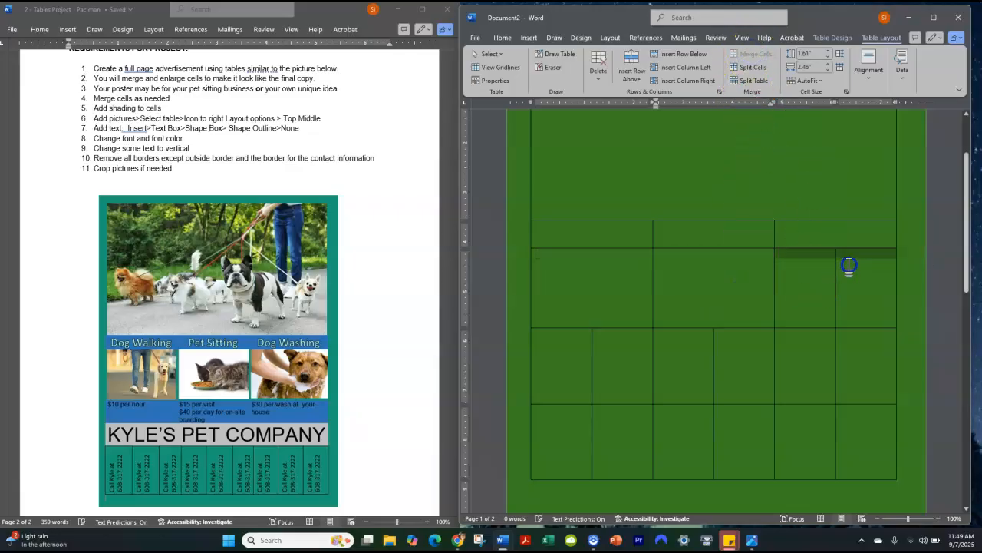
left_click(752, 54)
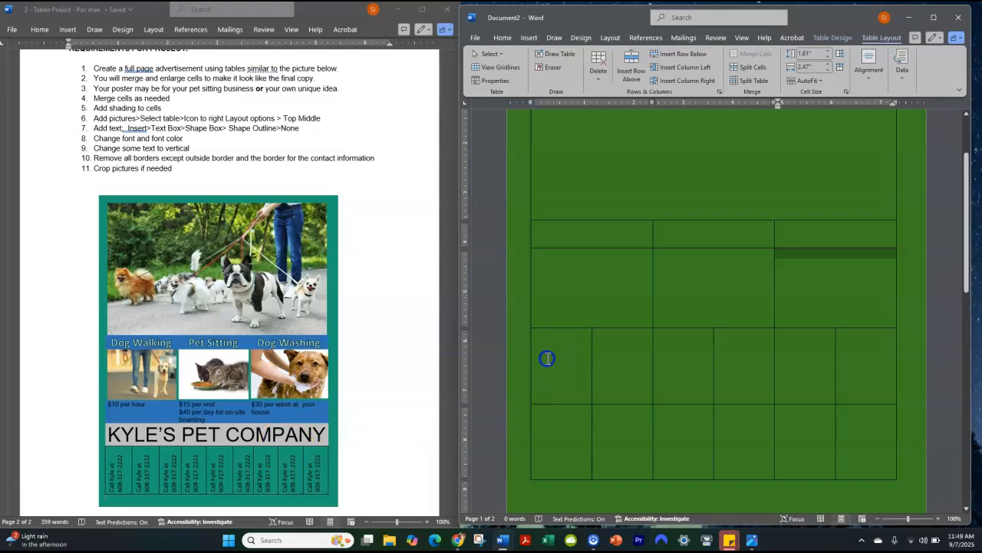
Merge the six cells of the fourth row in adjacent pairs to form three equal cells
left_click_drag(548, 359, 632, 355)
left_click(738, 54)
left_click_drag(683, 356, 734, 353)
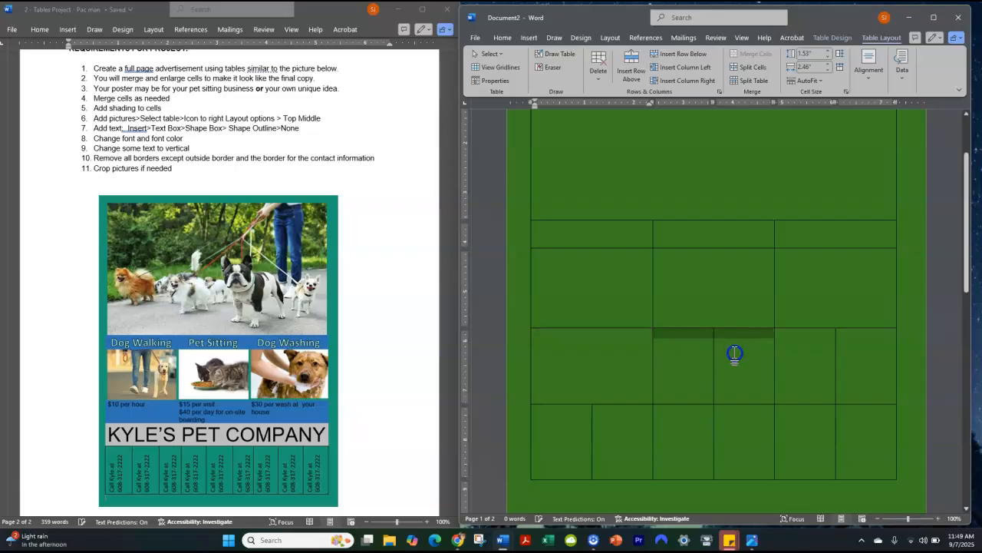
left_click(741, 53)
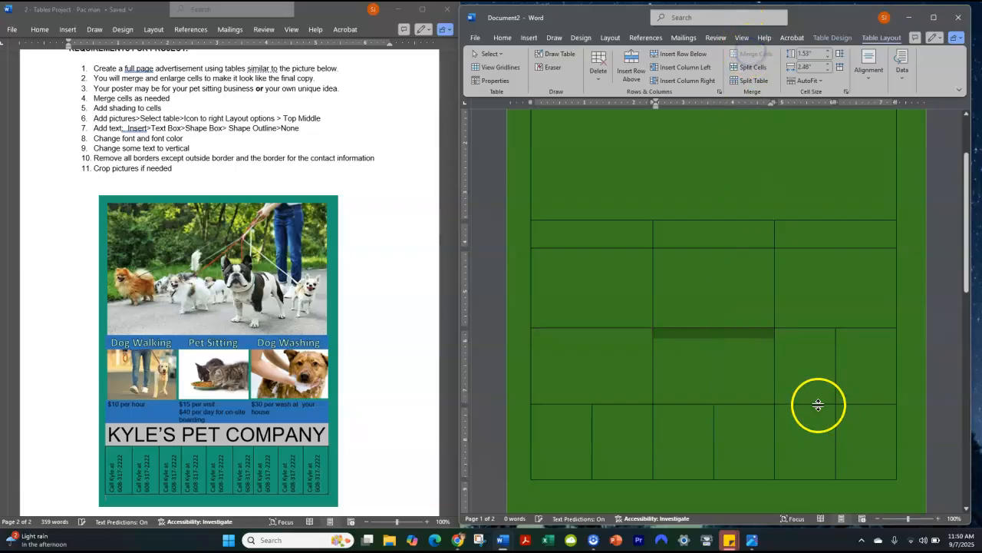
left_click_drag(793, 351, 862, 333)
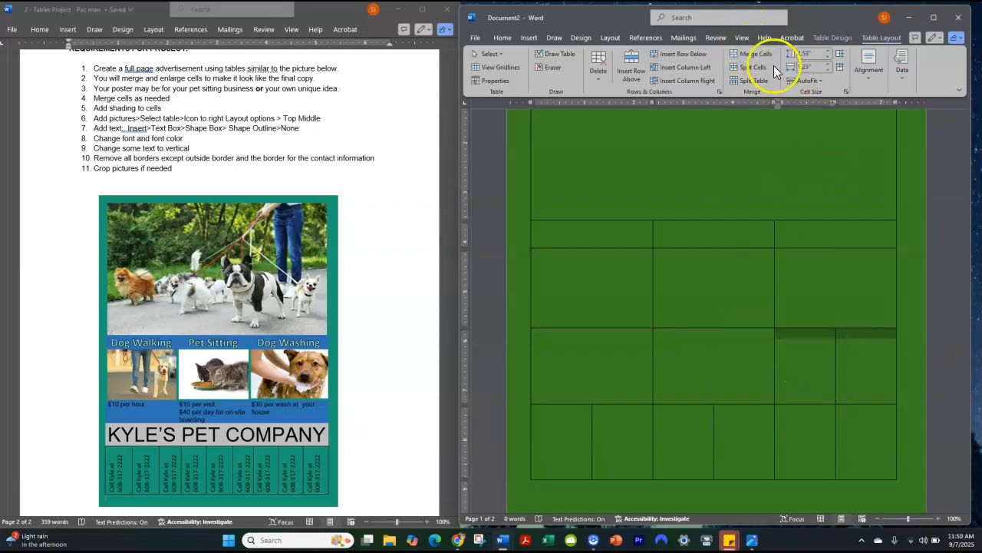
left_click(768, 56)
Merge all six cells of the fifth row into one cell spanning the table's width
scroll(629, 401, "down", 2)
scroll(586, 421, "up", 1)
scroll(586, 421, "down", 5)
scroll(588, 420, "up", 3)
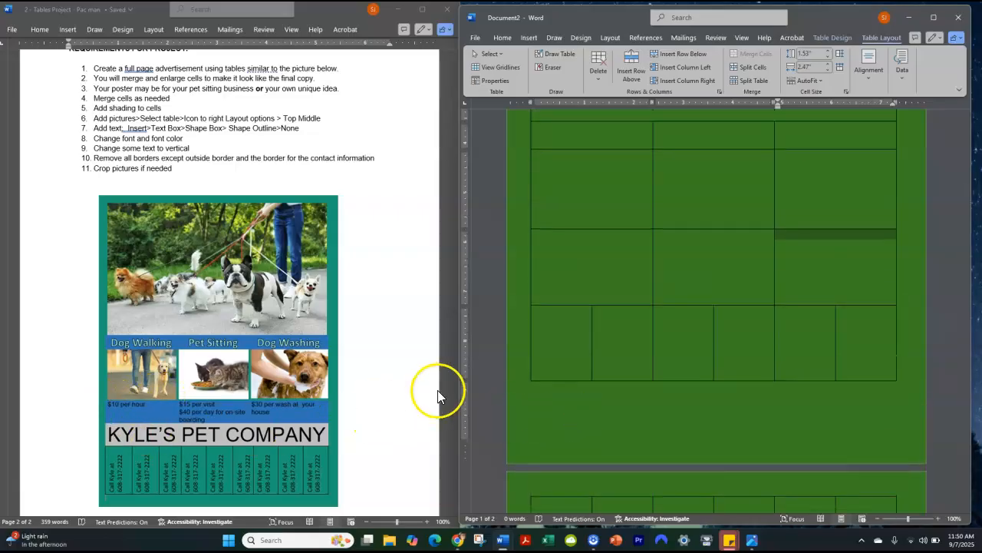
left_click(551, 321)
left_click_drag(551, 321, 860, 313)
left_click(750, 53)
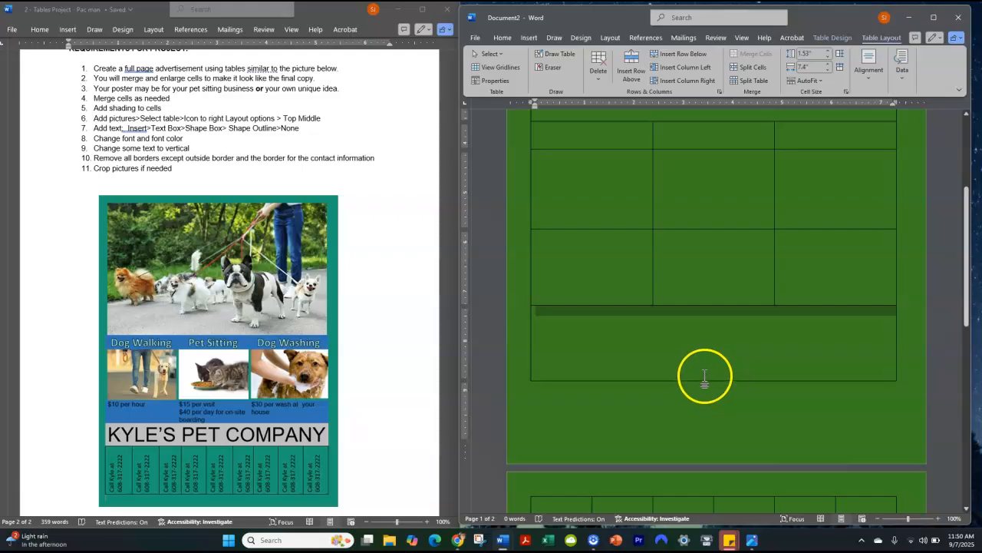
Shrink the whole table proportionally so the six-cell last row moves back onto the first page
scroll(703, 376, "down", 3)
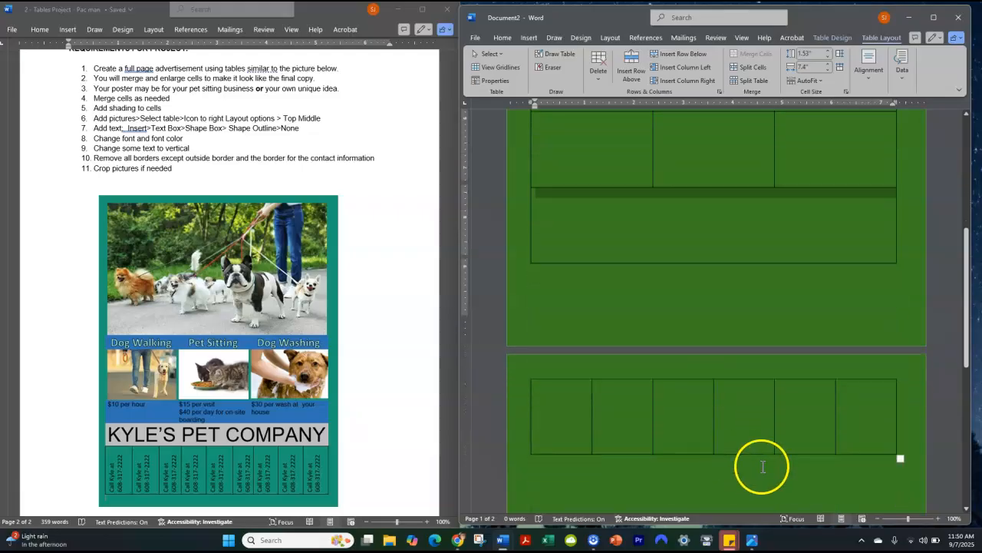
scroll(763, 466, "up", 1)
left_click_drag(902, 477, 894, 398)
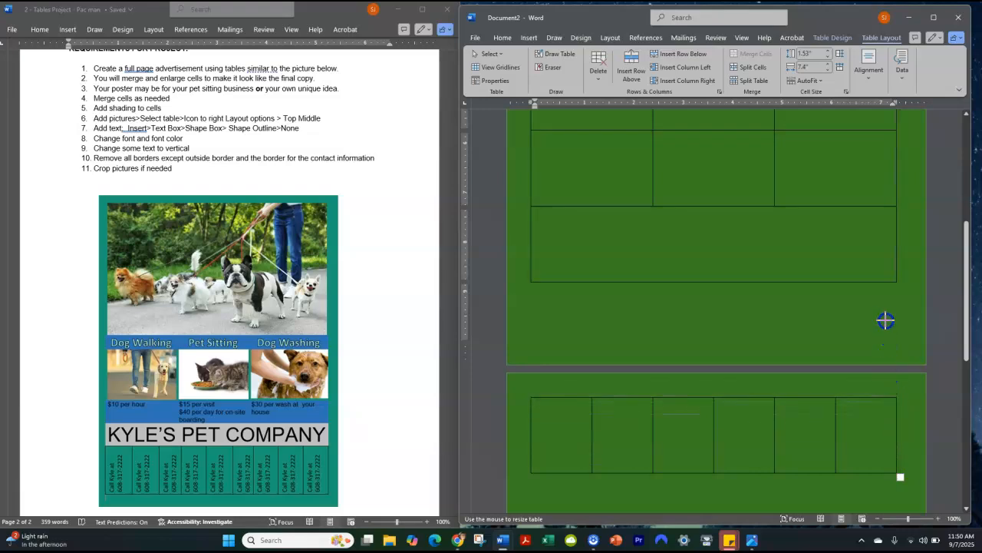
left_click_drag(885, 314, 882, 314)
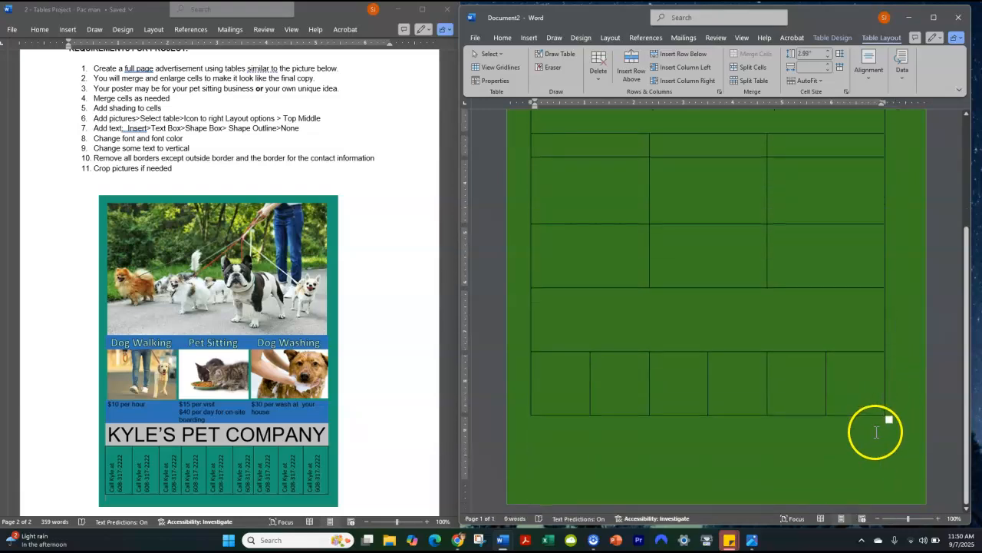
Reduce the merged fifth row to a narrow strip and enlarge the whole table to fill the page, with the first row about 3.58" tall
left_click_drag(702, 353, 697, 312)
scroll(929, 422, "down", 3)
left_click_drag(888, 392, 890, 434)
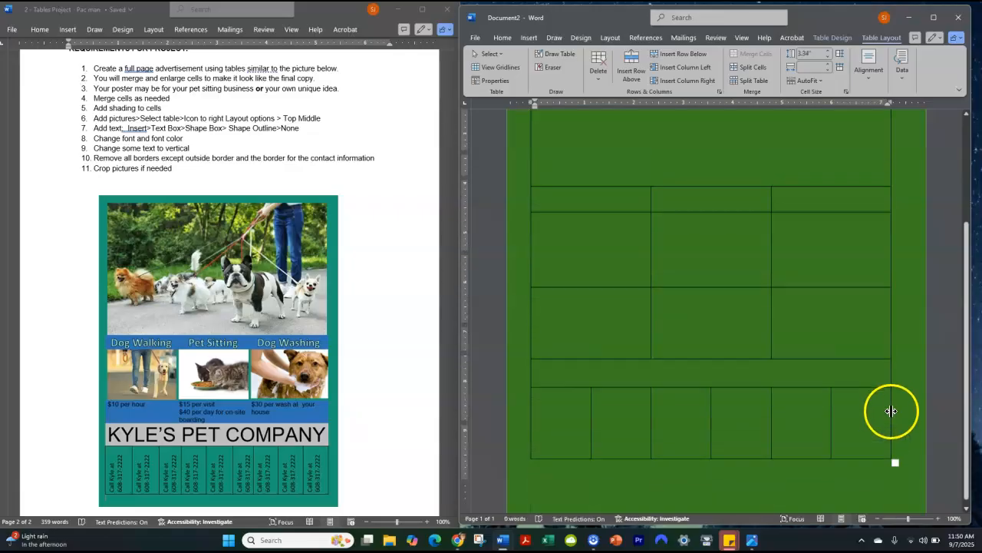
left_click_drag(895, 427, 896, 454)
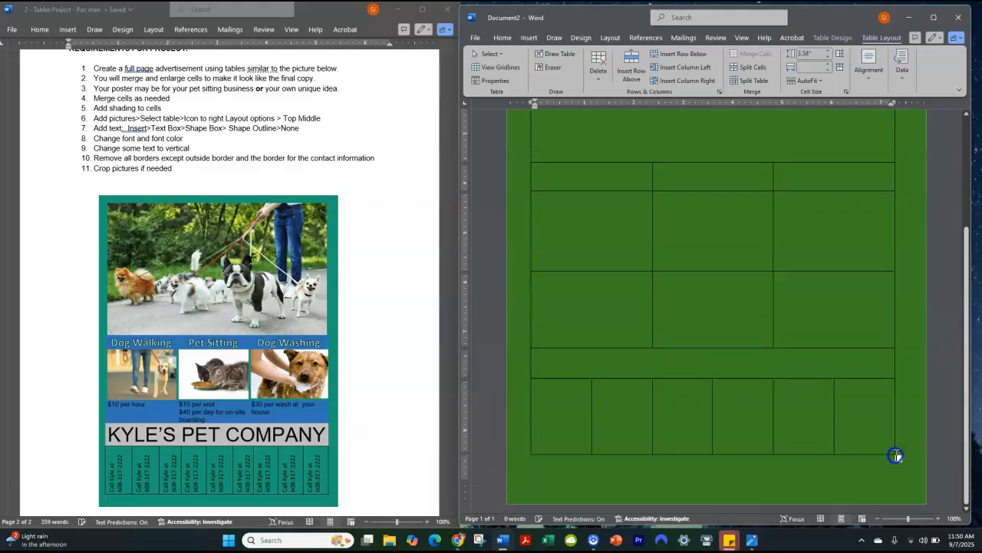
scroll(738, 460, "up", 3)
scroll(739, 461, "down", 3)
scroll(739, 461, "up", 2)
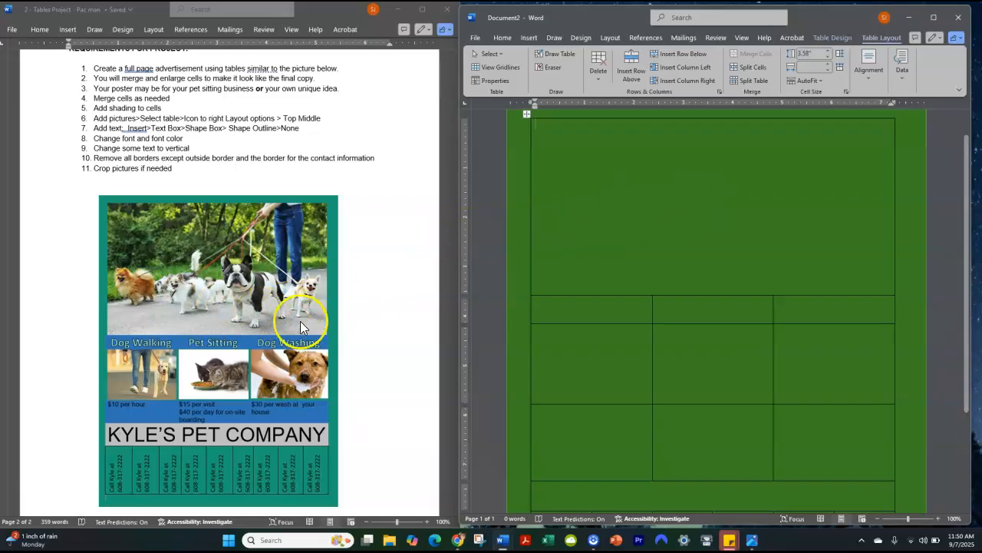
scroll(684, 476, "down", 3)
scroll(679, 481, "up", 4)
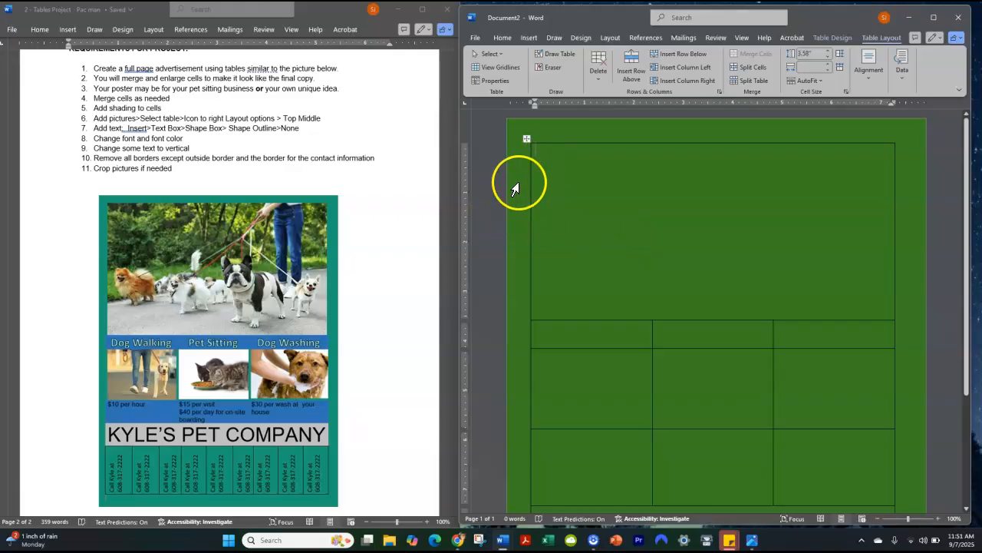
mouse_move(458, 541)
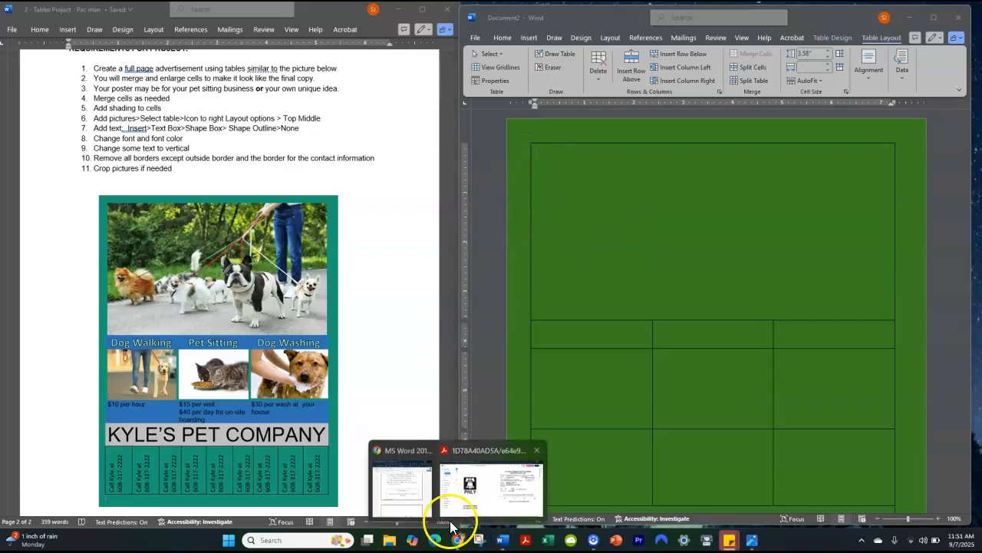
left_click(459, 511)
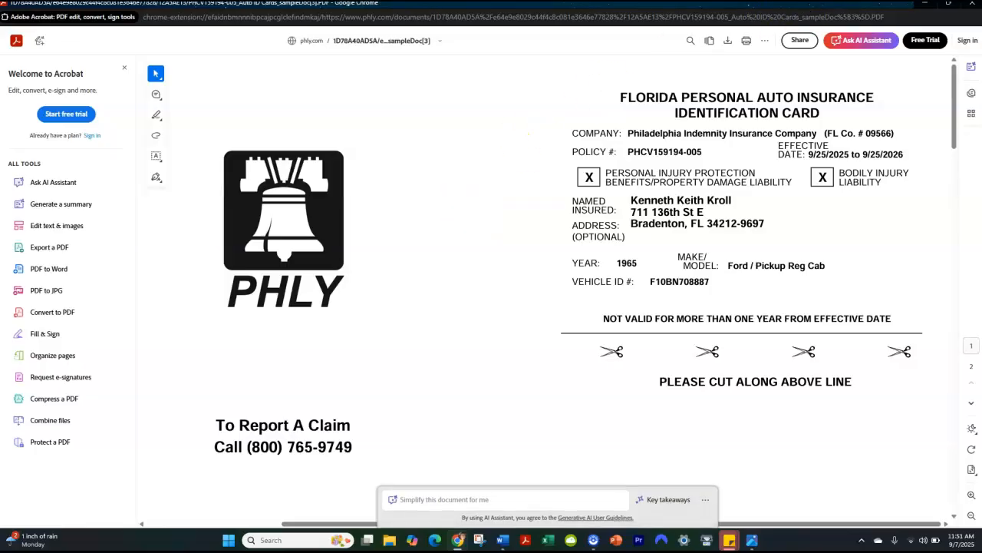
left_click(969, 8)
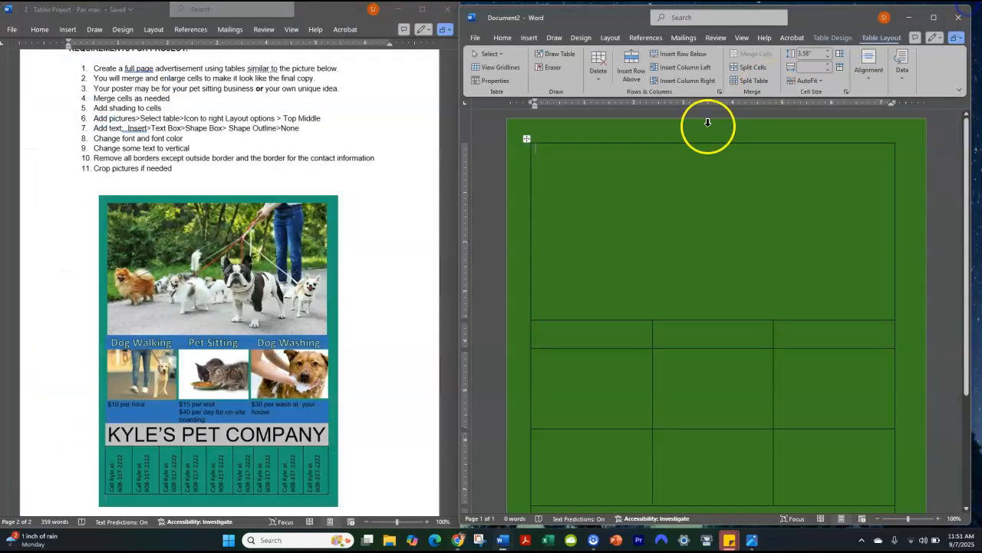
Switch to Chrome and search Google Images for "pet sitting" in a new tab
left_click(457, 540)
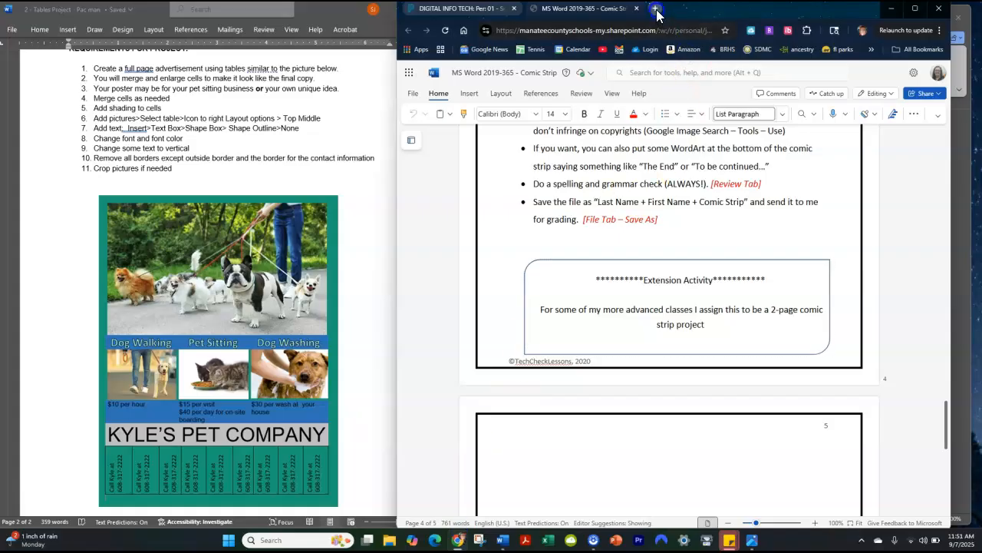
left_click(657, 11)
left_click(618, 31)
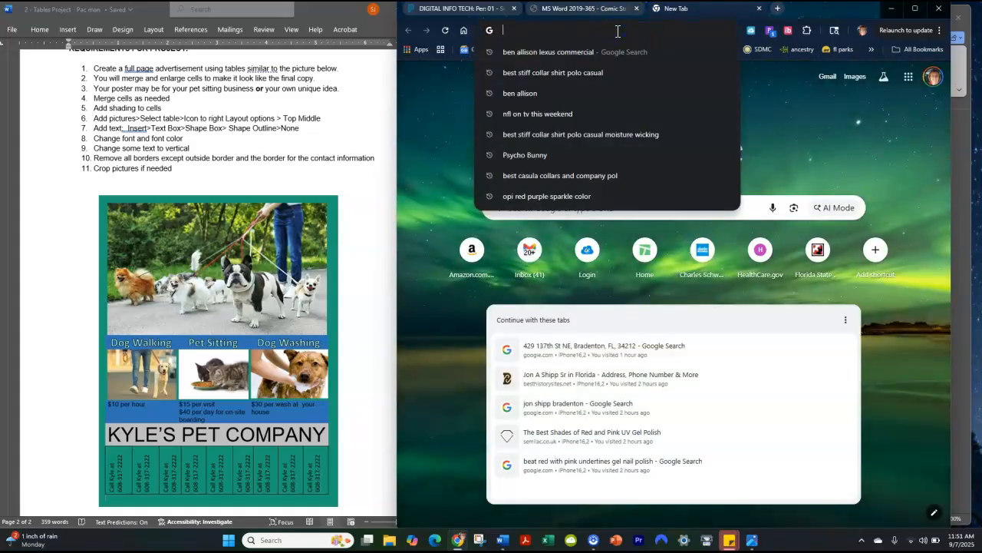
type("pet sitting")
key("Return")
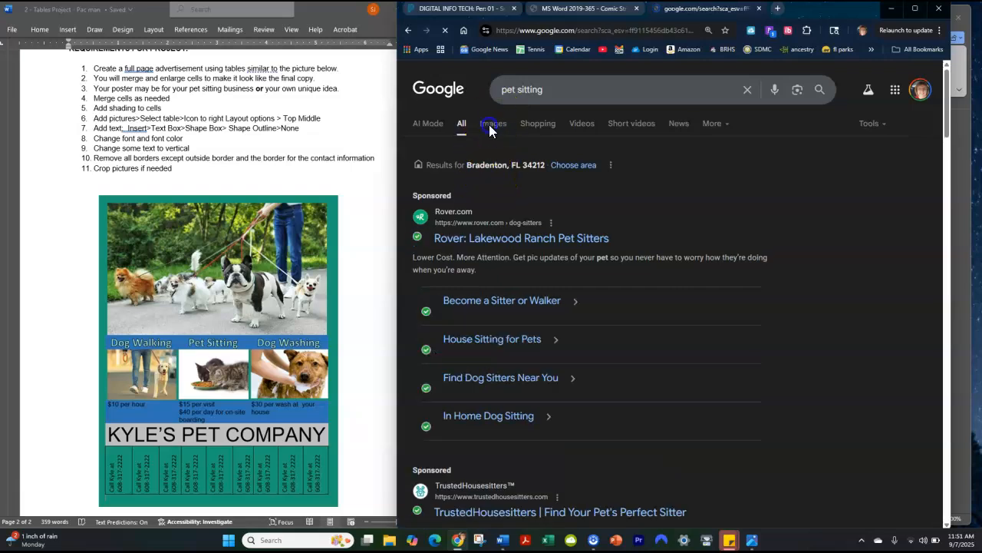
left_click(490, 126)
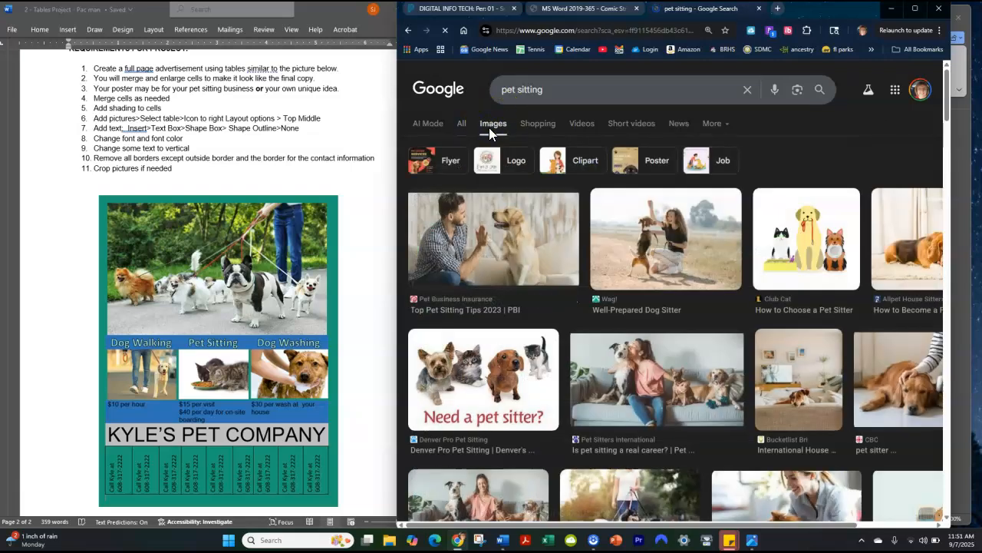
Copy the enlarged preview image of the man high-fiving a golden dog from the "Top Pet Sitting Tips 2023 | PBI" result
left_click(513, 258)
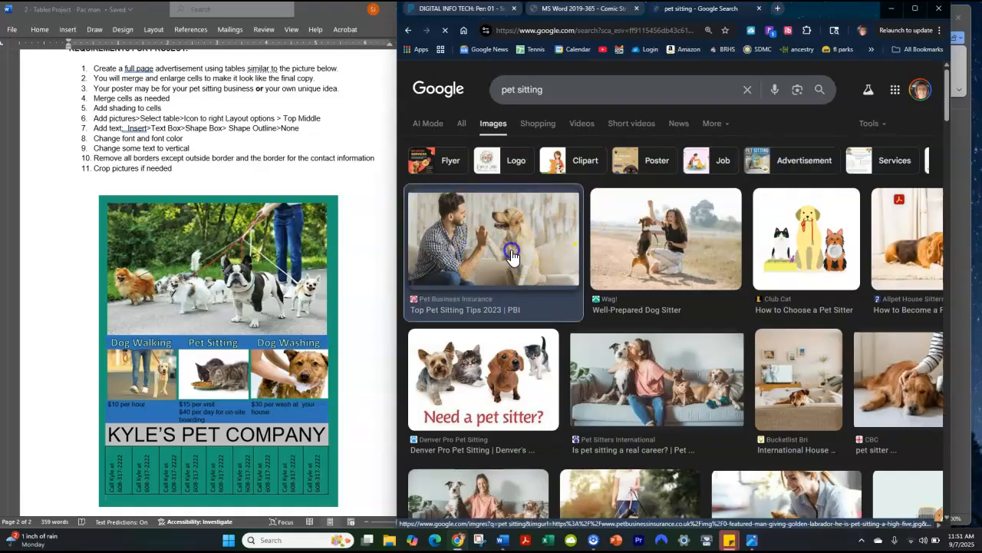
right_click(846, 259)
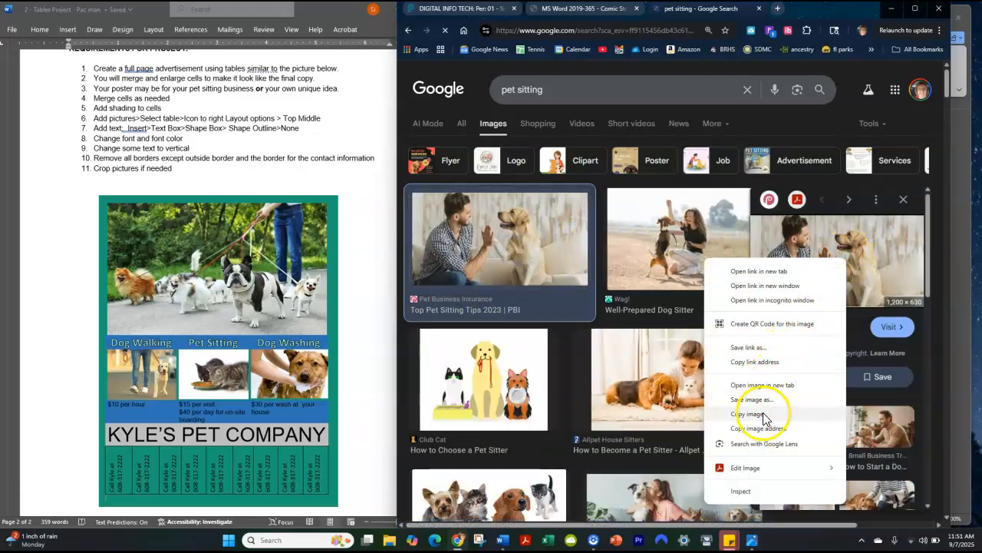
left_click(764, 419)
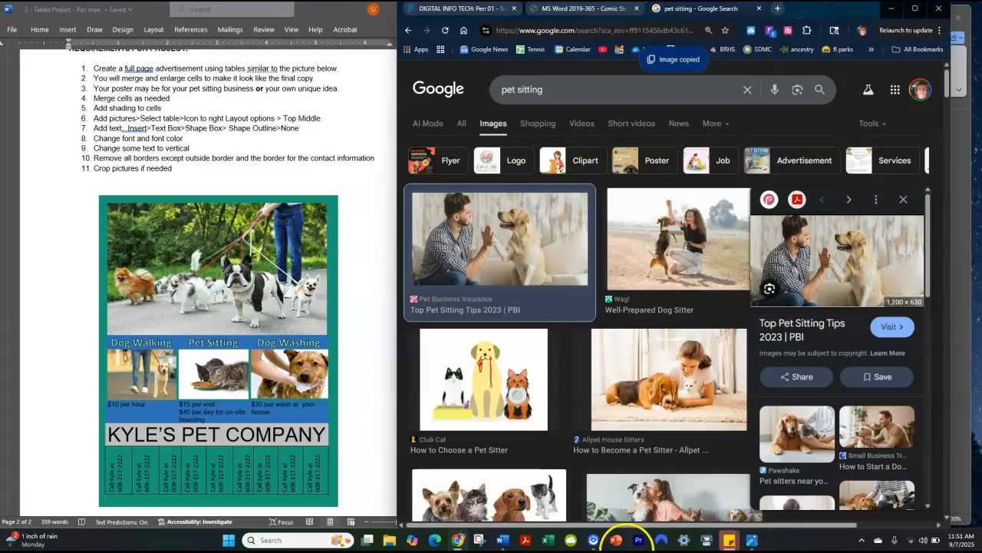
Switch back to Document2 in Word and paste the copied picture into the table's first row, keeping the source formatting
mouse_move(503, 544)
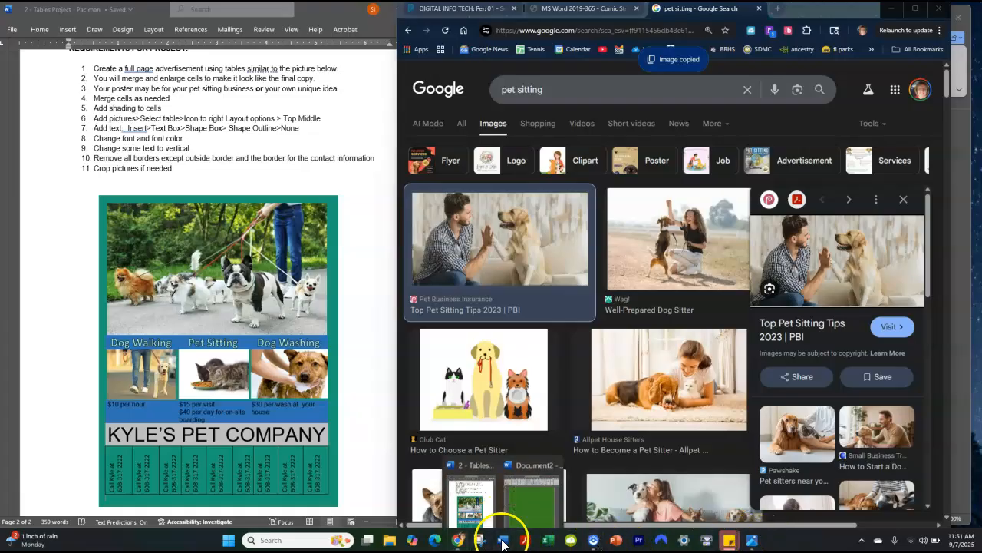
left_click(534, 498)
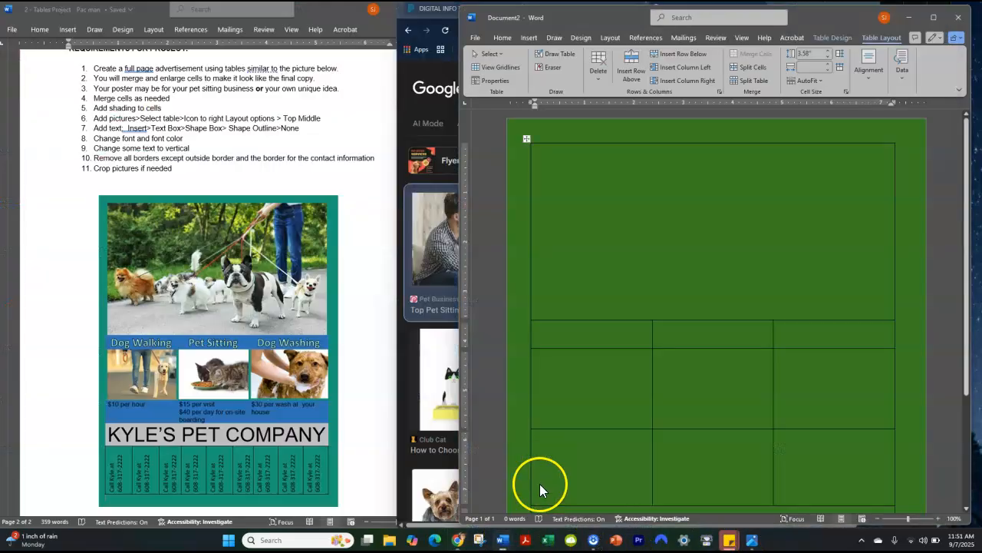
right_click(657, 182)
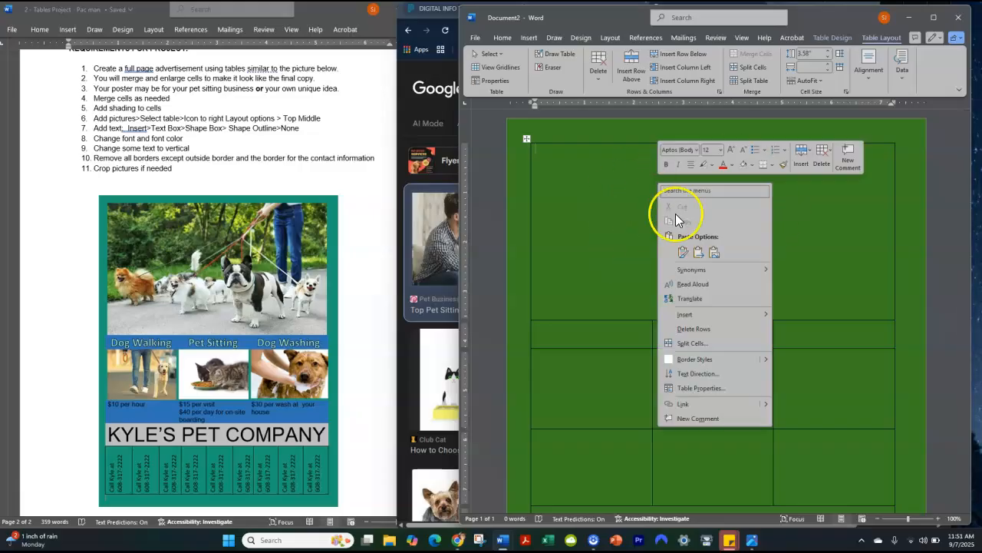
left_click(682, 254)
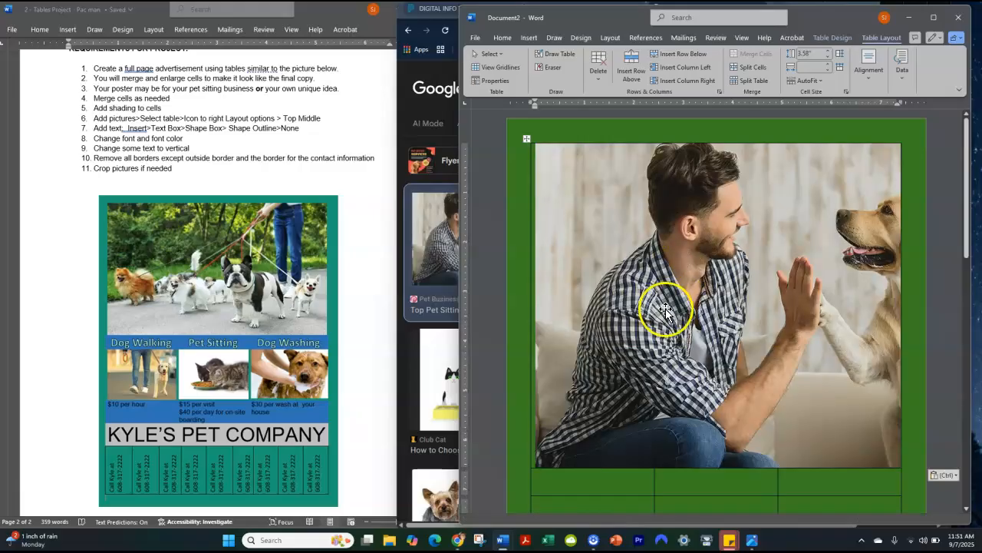
Shrink the pasted picture proportionally so it fits the width of the first row and the table stays on one page
scroll(608, 294, "down", 2)
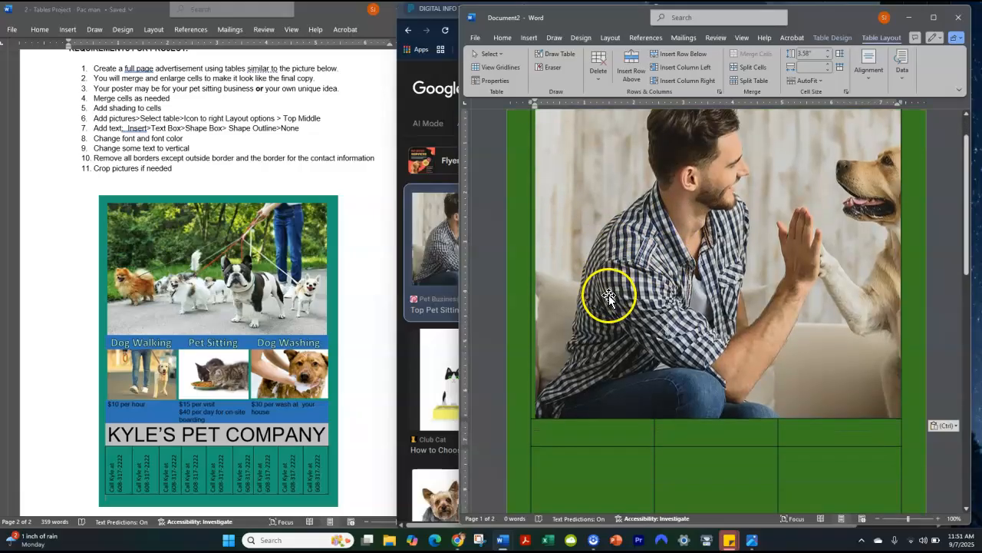
left_click(600, 223)
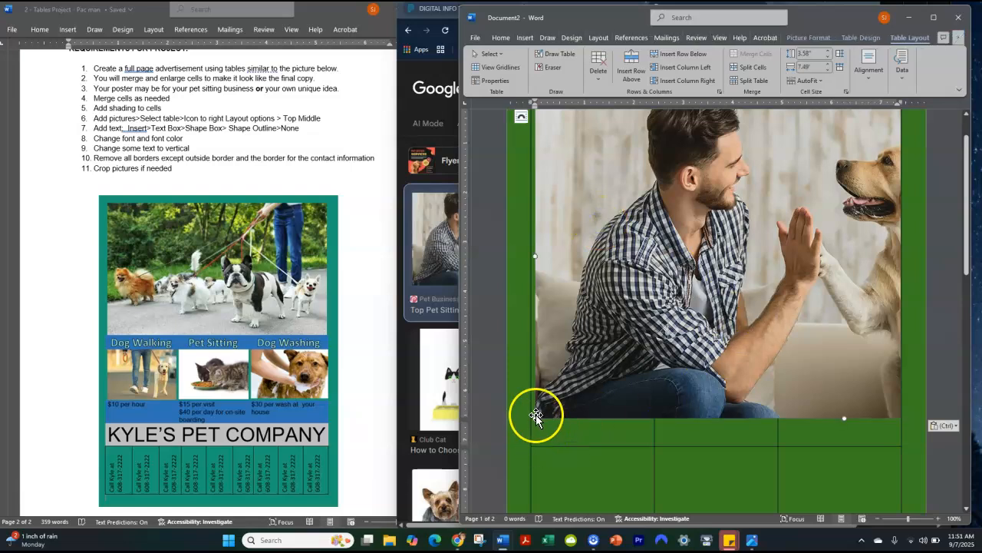
left_click_drag(535, 418, 612, 212)
left_click_drag(536, 375, 714, 130)
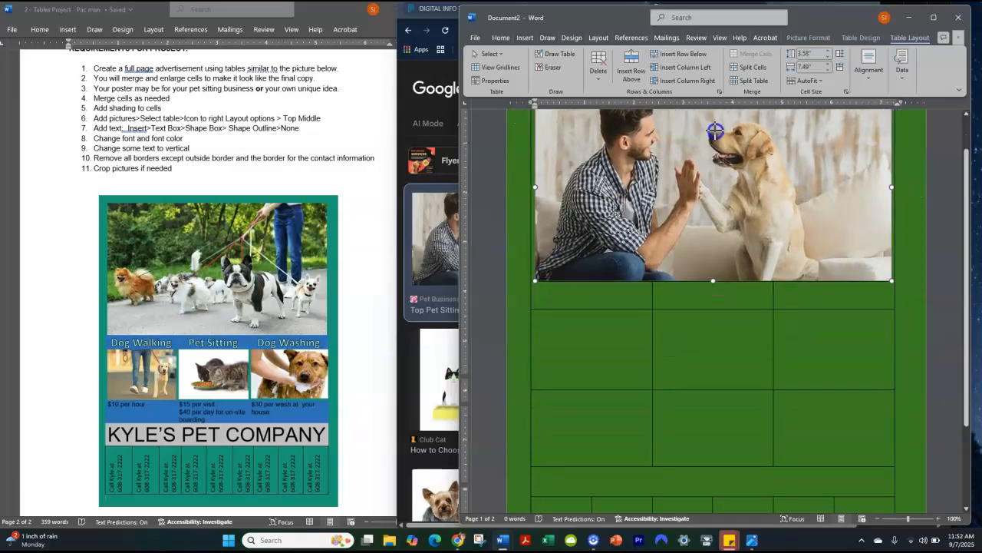
scroll(632, 377, "up", 2)
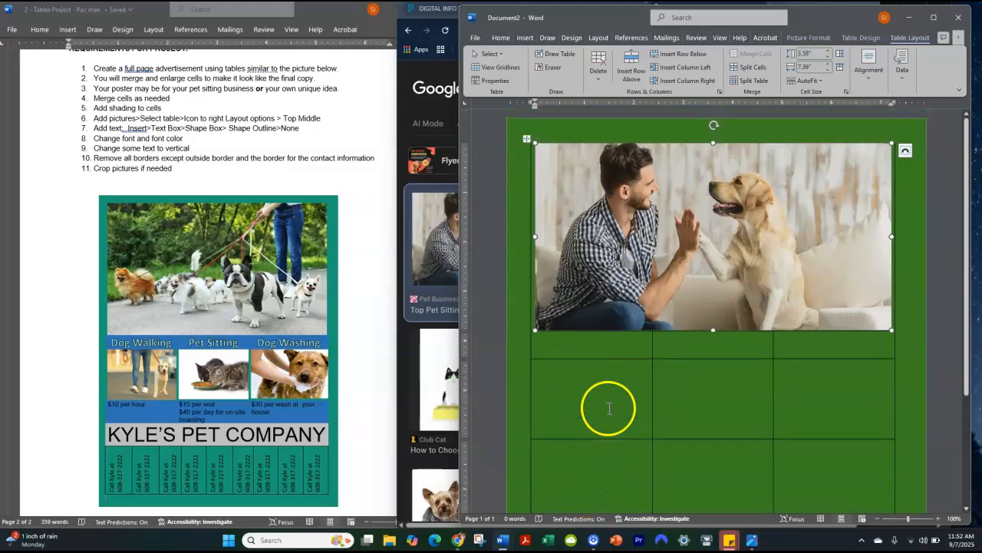
Set the picture's text wrapping to Tight, then reposition and slightly enlarge it to span the table's first row
left_click(905, 154)
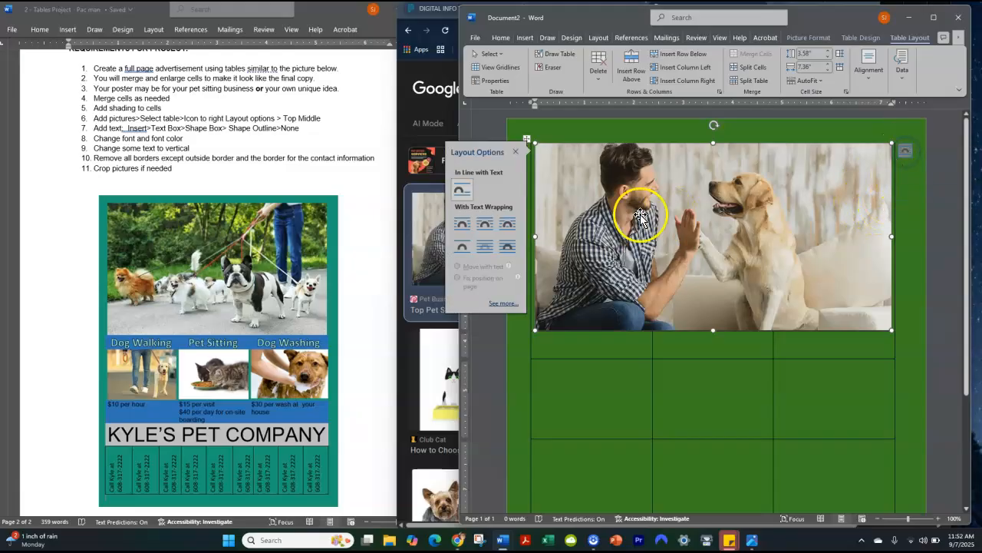
left_click(482, 224)
left_click_drag(635, 238, 637, 392)
left_click_drag(641, 246, 636, 234)
left_click_drag(888, 330, 897, 327)
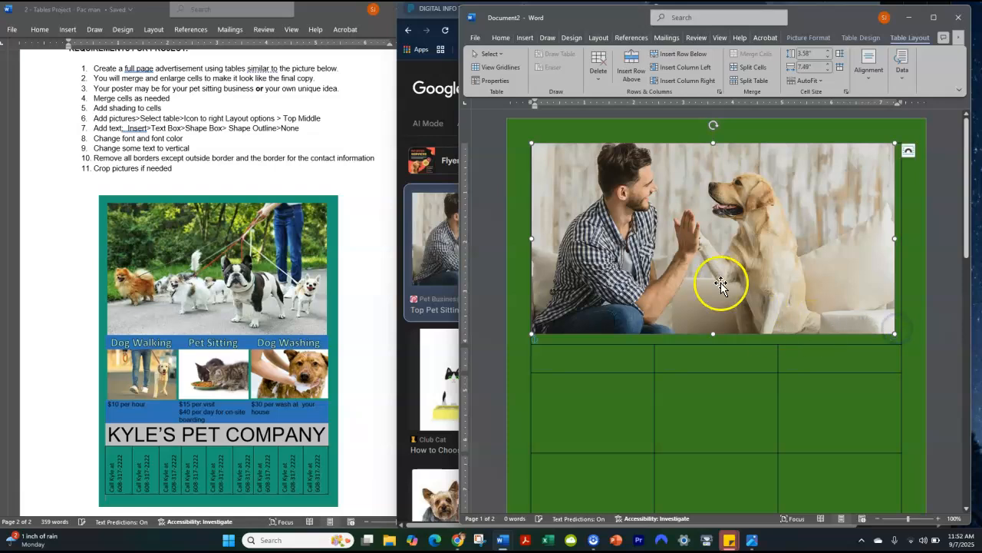
left_click(501, 38)
left_click(555, 81)
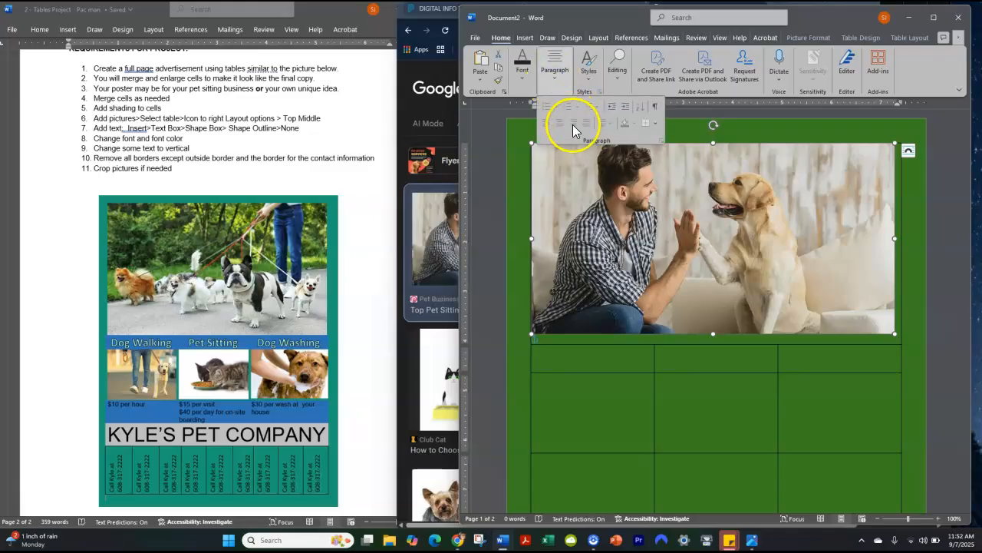
left_click(592, 338)
left_click(583, 325)
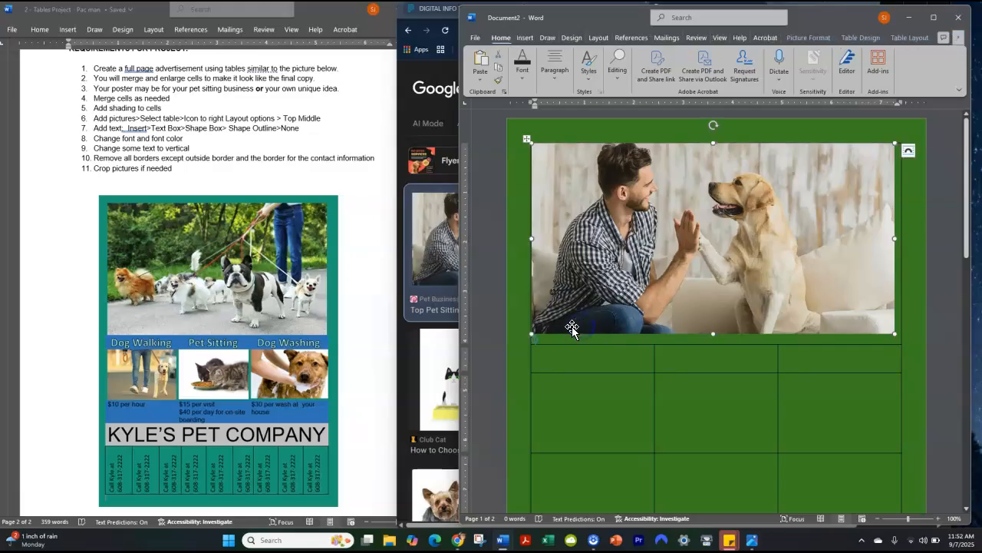
left_click(556, 67)
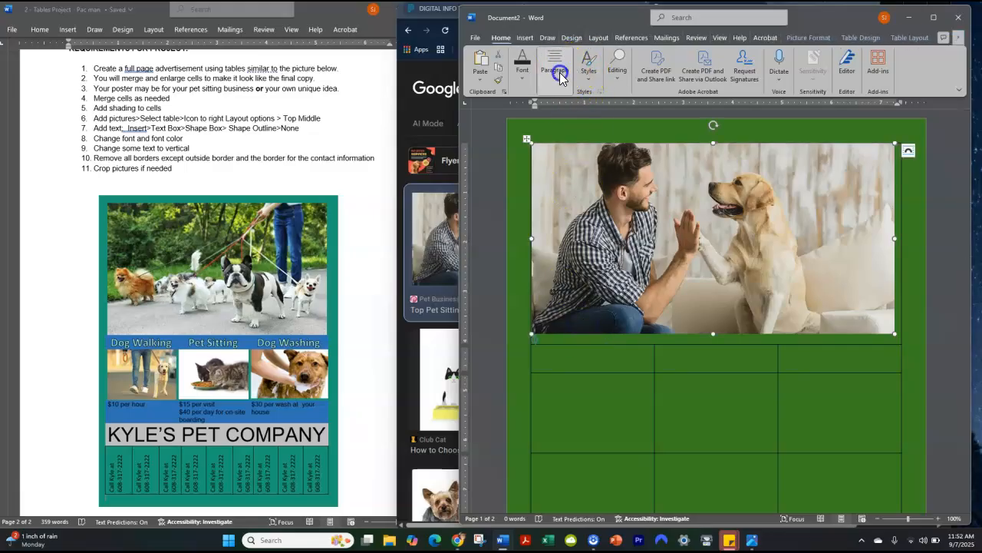
left_click(861, 37)
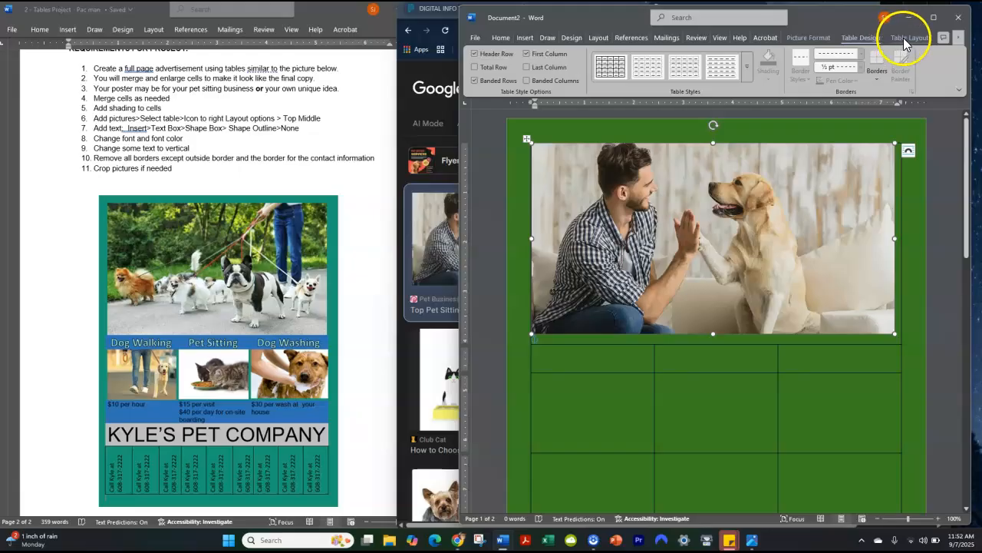
left_click(906, 39)
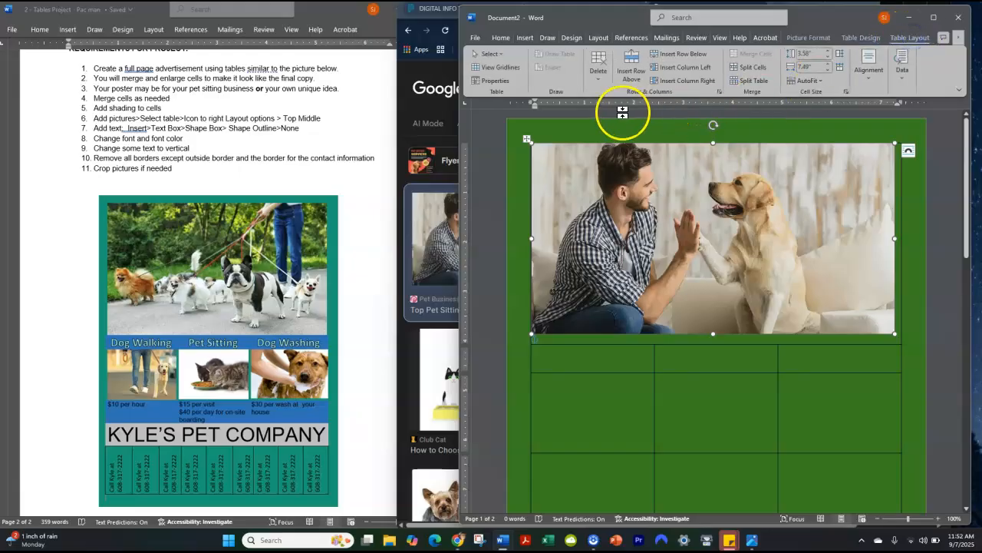
left_click(619, 242)
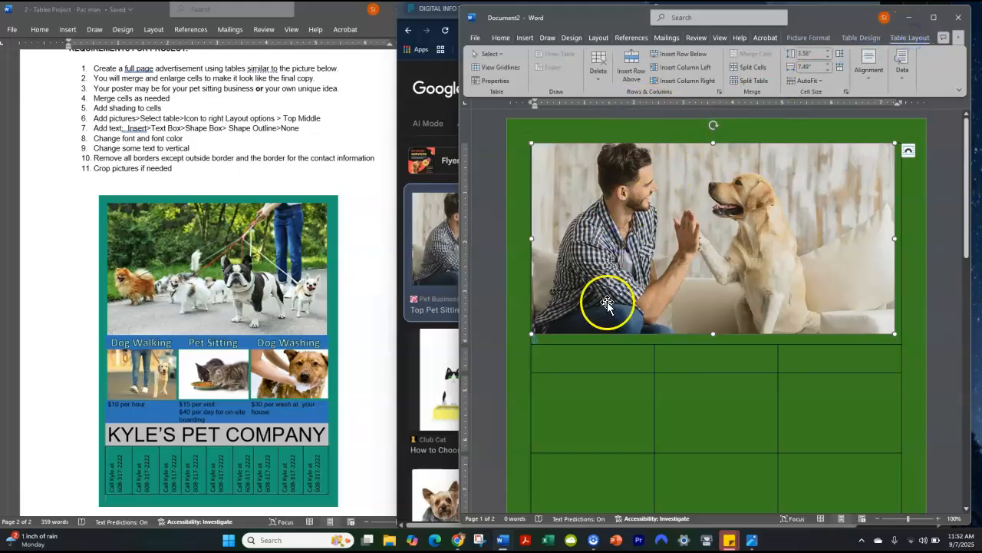
scroll(680, 299, "down", 2)
scroll(607, 281, "up", 2)
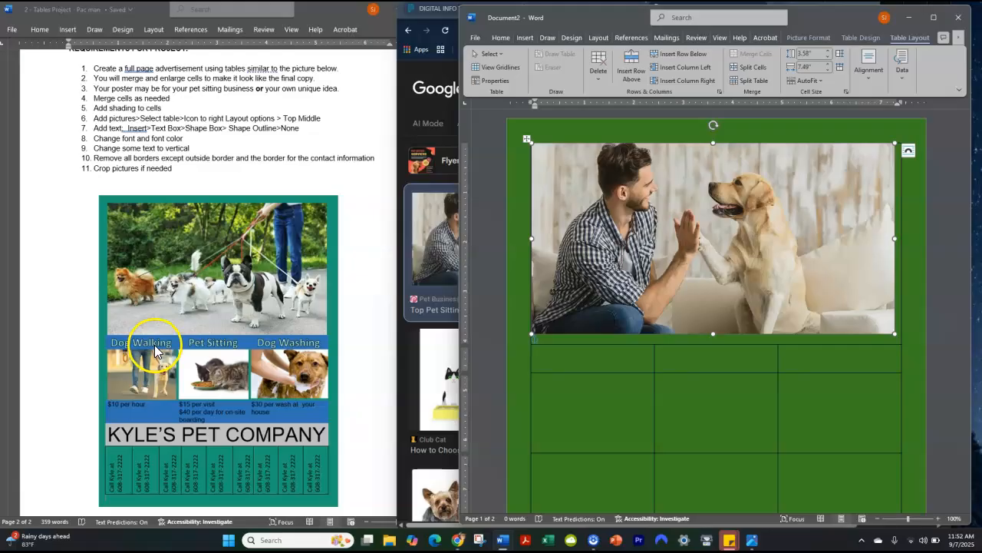
Insert WordArt in the purple outlined style, move it into the first cell below the picture, and narrow its box to the cell's width
left_click(525, 38)
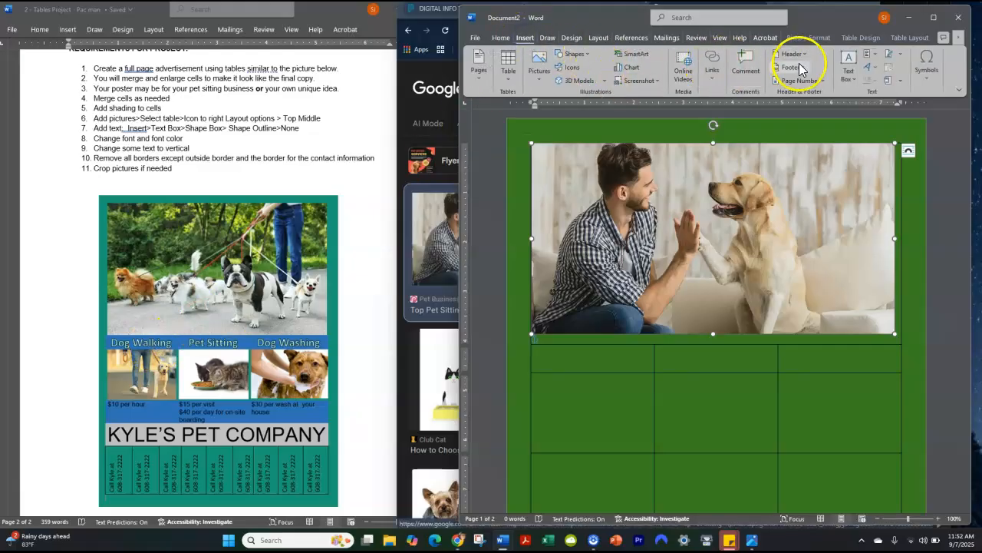
left_click(873, 69)
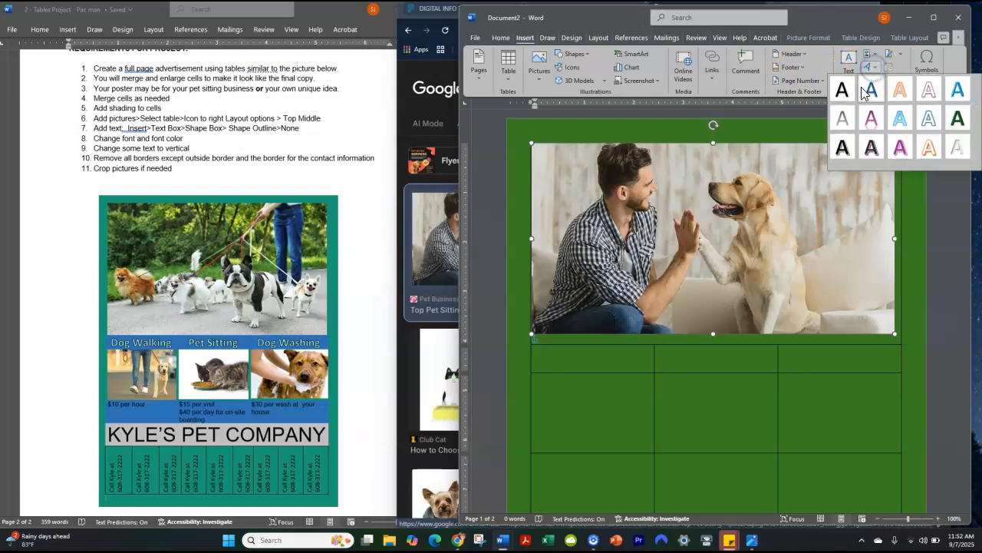
left_click(900, 150)
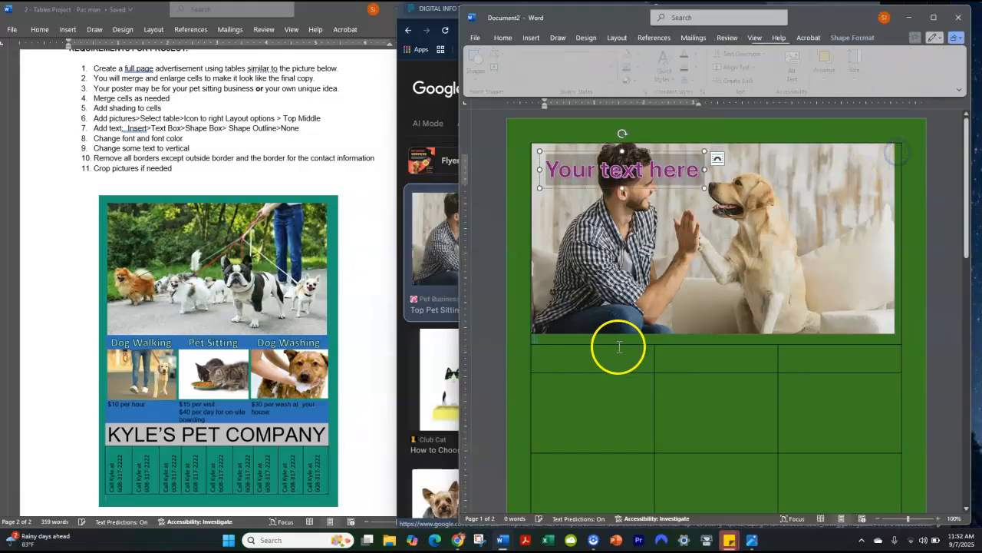
left_click_drag(614, 152, 598, 338)
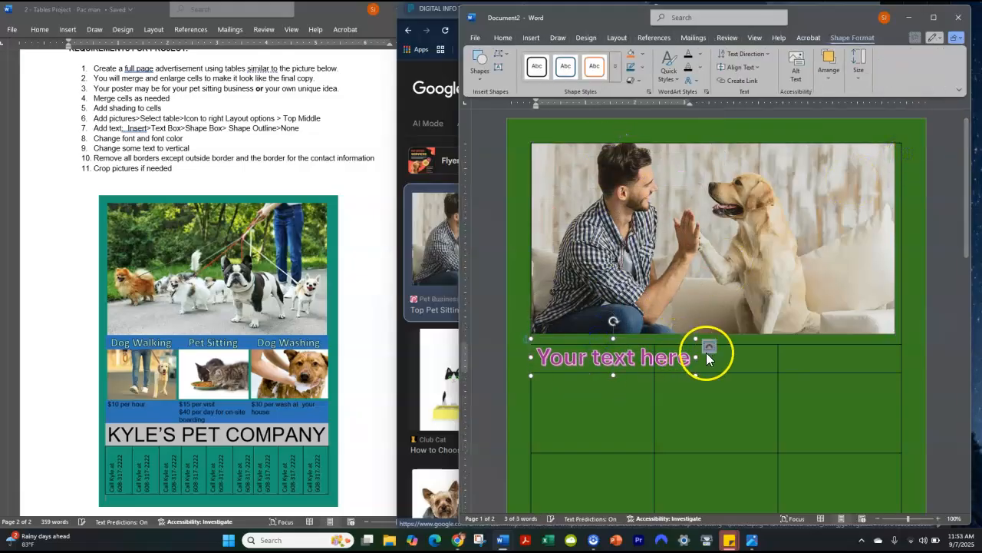
left_click_drag(697, 356, 652, 356)
left_click(607, 400)
Set the purple WordArt text to size 18 and fit its box to one line within the first cell below the picture
left_click_drag(623, 387, 546, 358)
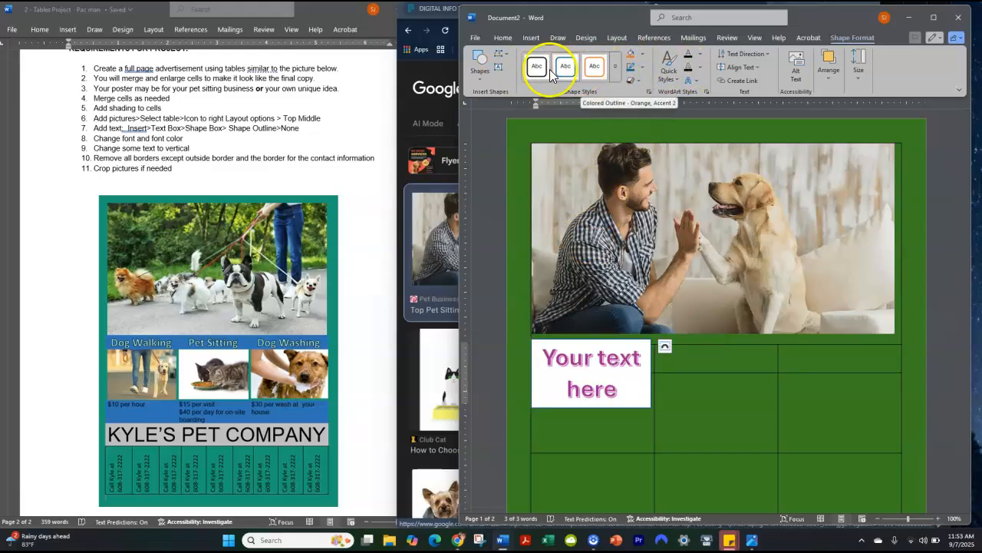
left_click(503, 40)
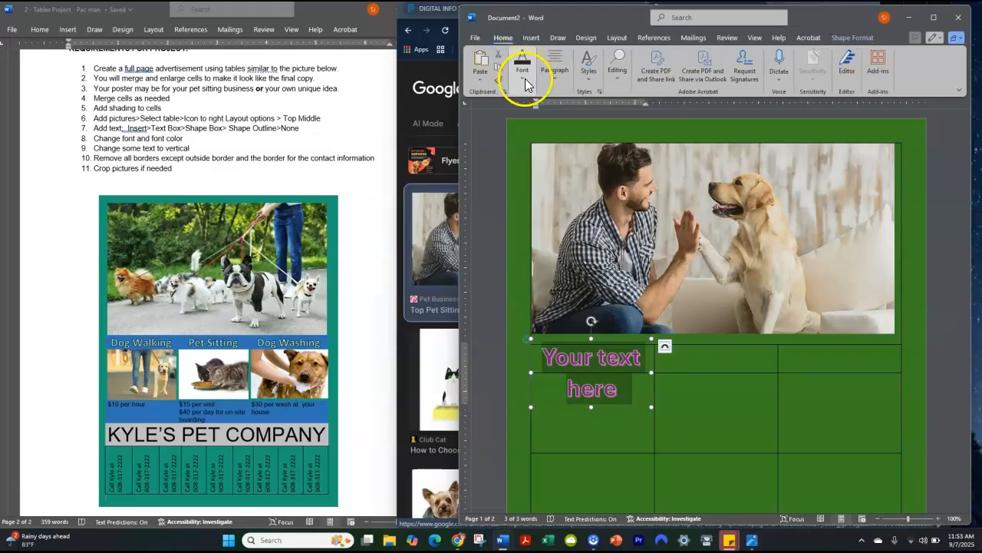
left_click(523, 71)
left_click(597, 108)
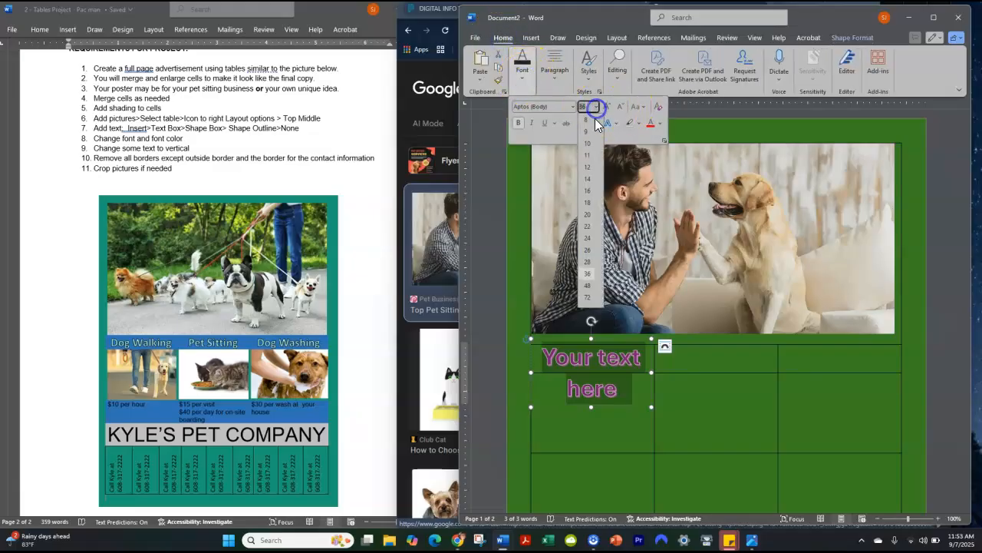
left_click(589, 205)
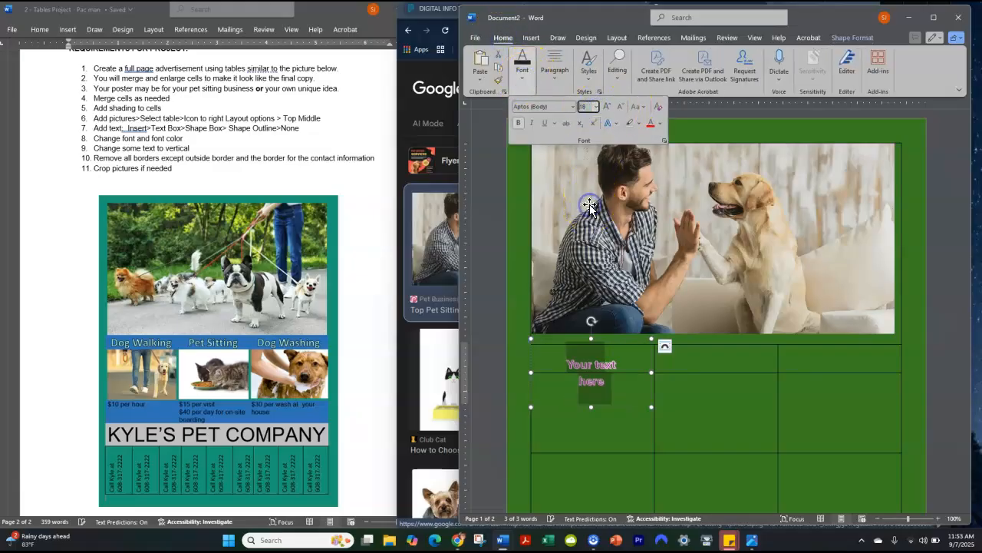
left_click(653, 372)
mouse_move(648, 371)
left_mouse_down()
mouse_move(670, 373)
mouse_move(632, 368)
left_mouse_up()
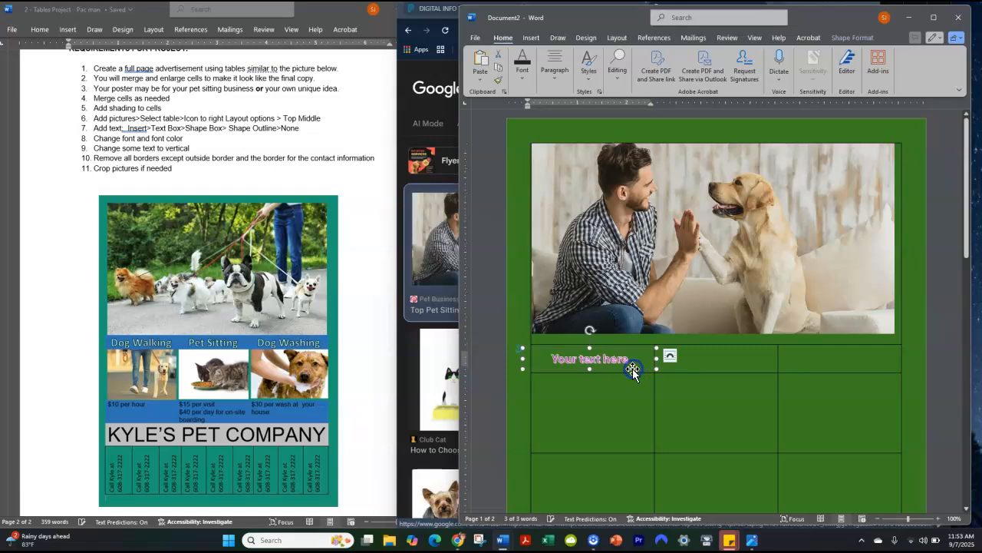
Set the purple WordArt's text wrapping to Tight and adjust its position inside the cell
left_click(673, 356)
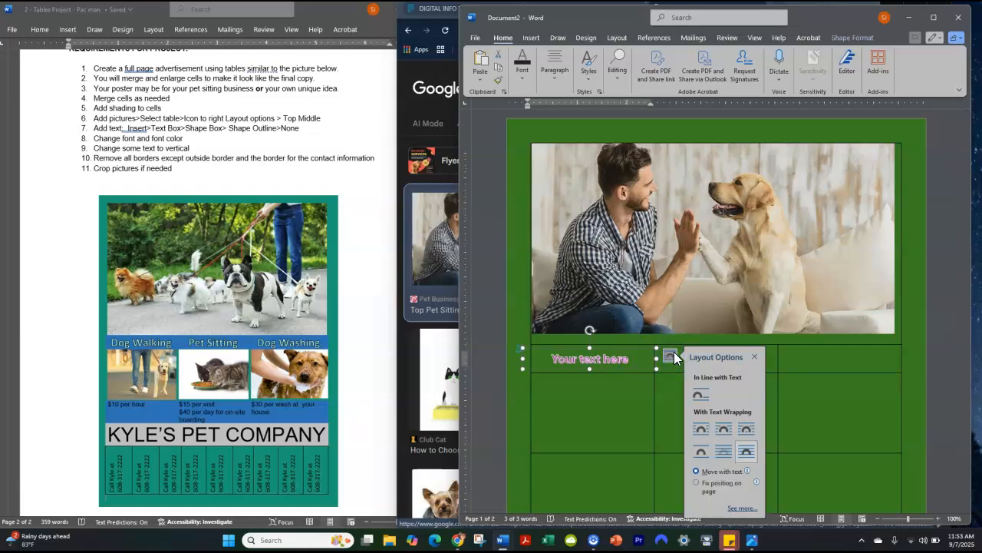
left_click(724, 428)
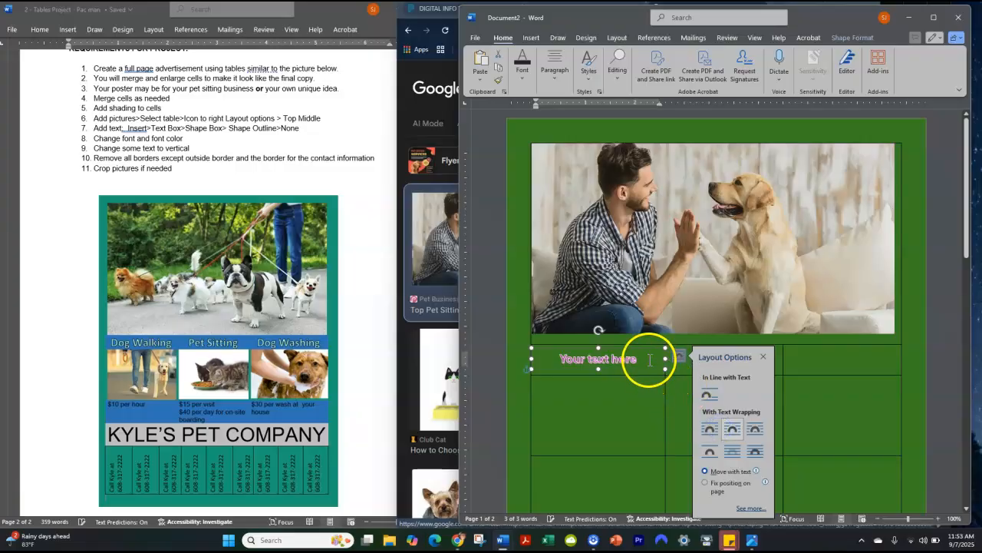
left_click_drag(639, 349, 632, 348)
left_click(683, 390)
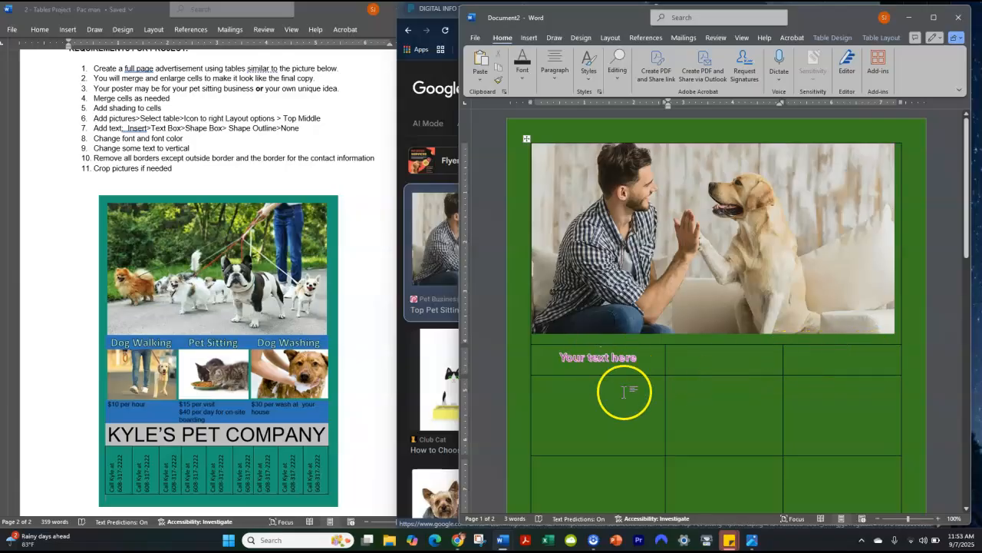
Enter placeholder text, such as "Ur09r09", in each of the three cells in the row above the full-width merged row
scroll(579, 395, "down", 1)
left_click(588, 396)
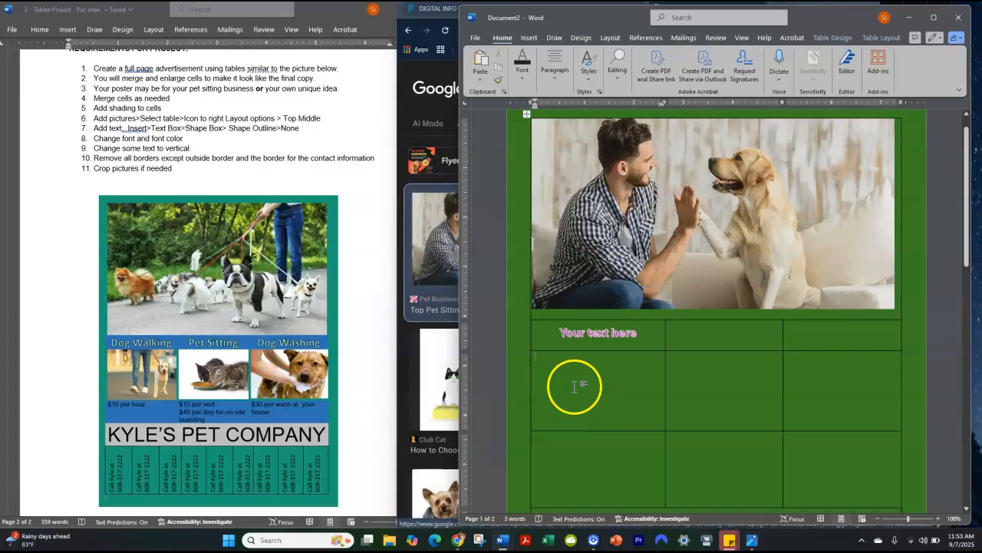
scroll(596, 272, "down", 5)
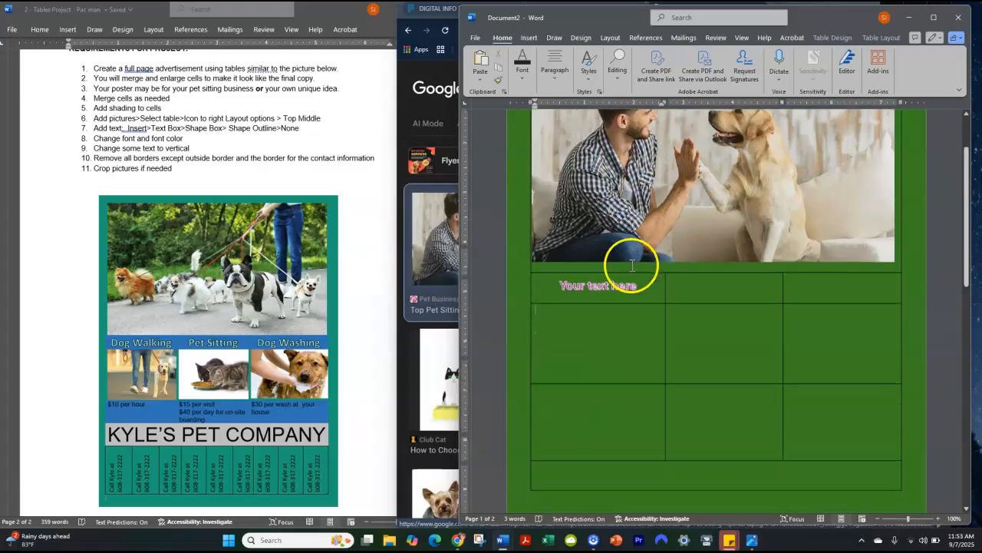
left_click(544, 323)
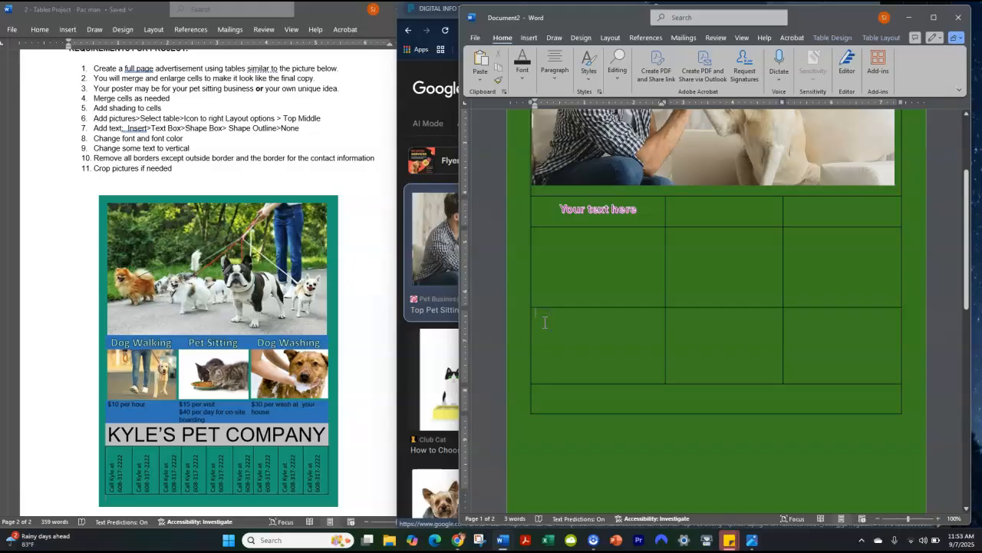
type("ur")
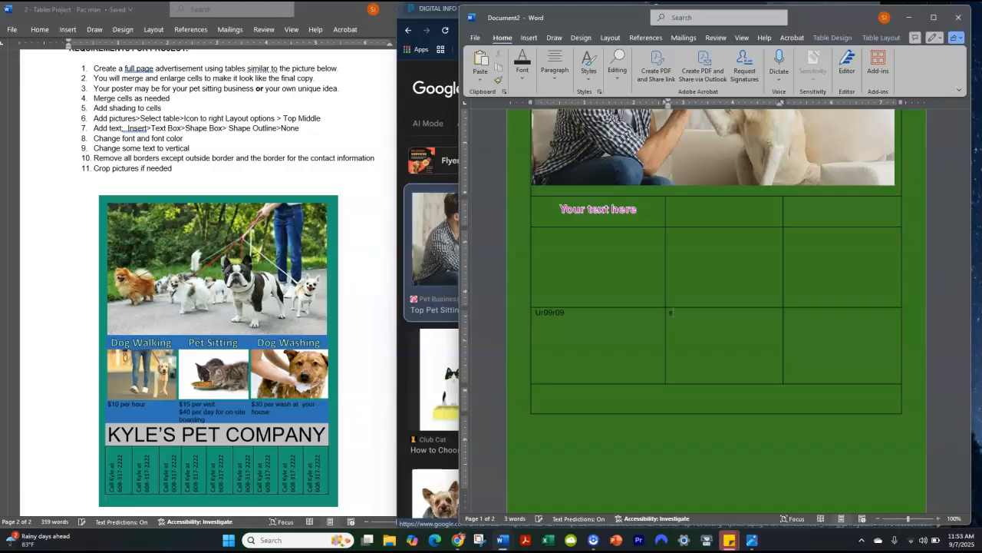
scroll(532, 333, "down", 1)
Insert light blue WordArt in the full-width merged row and widen its box to span the row
left_click(578, 376)
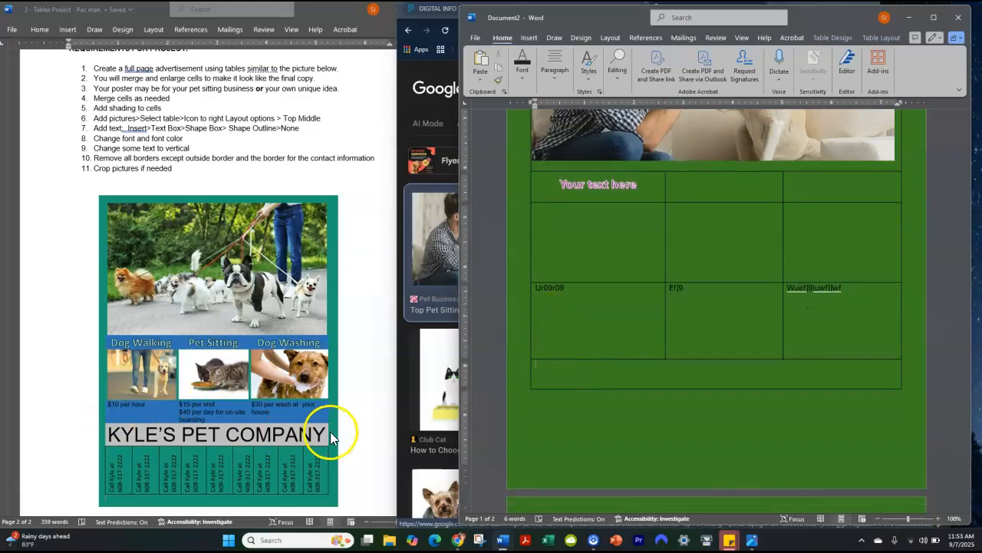
left_click(531, 36)
left_click(868, 71)
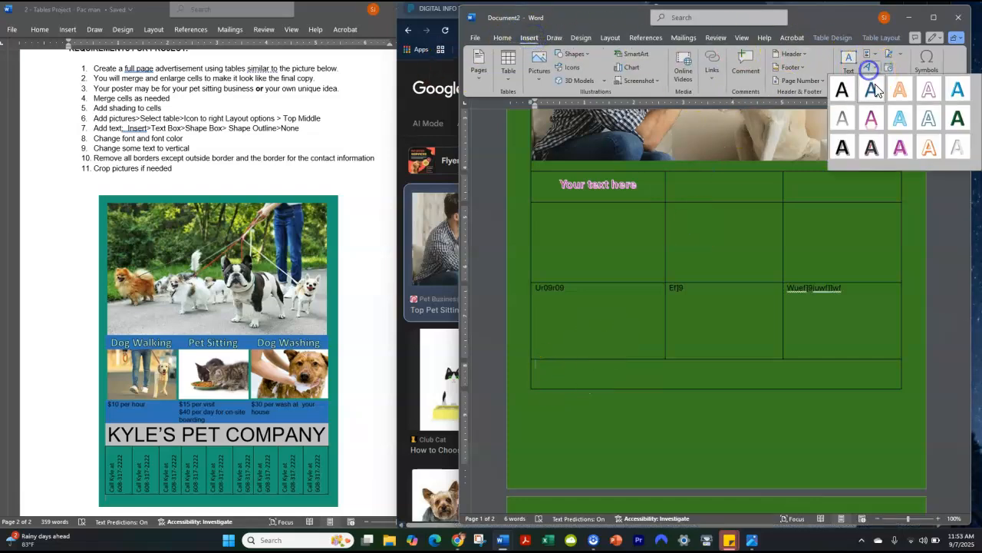
left_click(905, 127)
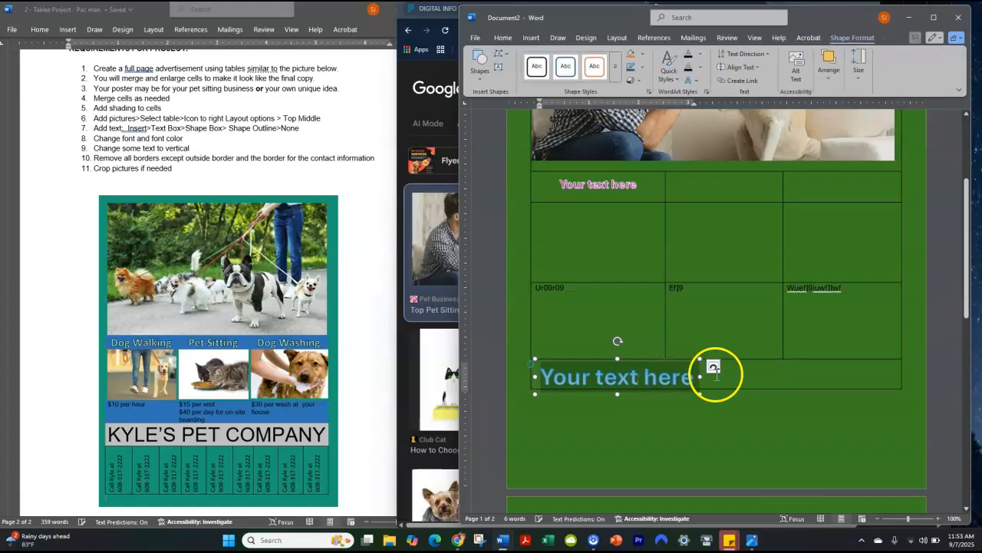
left_click_drag(710, 375, 892, 373)
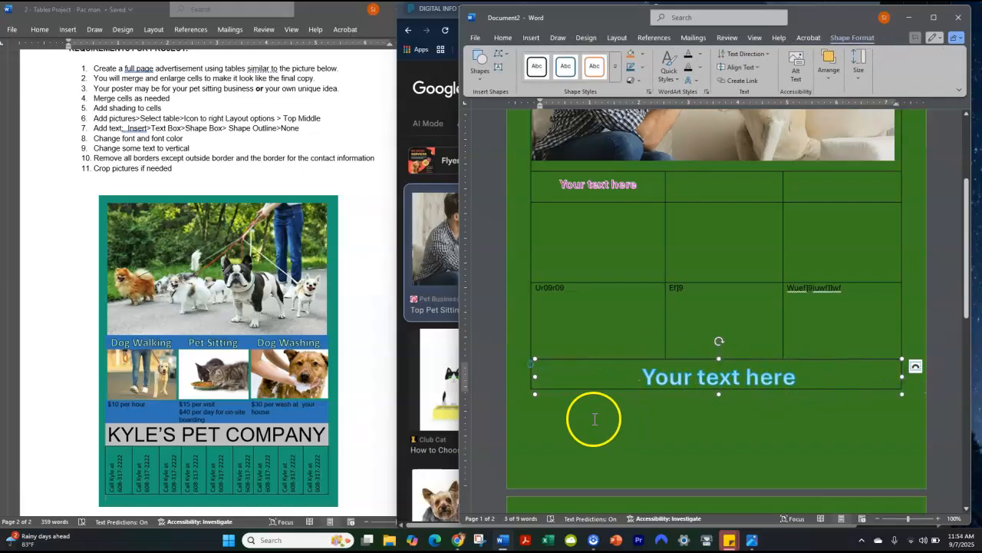
Shrink the whole table so the bottom row of six cells fits on the first page, and nudge the blue WordArt within its row
scroll(588, 417, "down", 4)
scroll(577, 336, "up", 3)
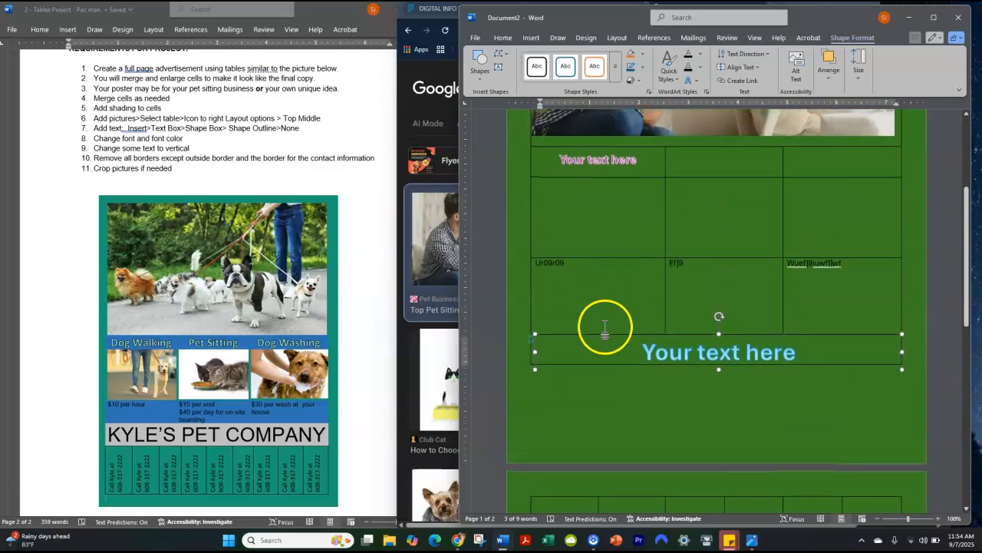
scroll(614, 372, "down", 5)
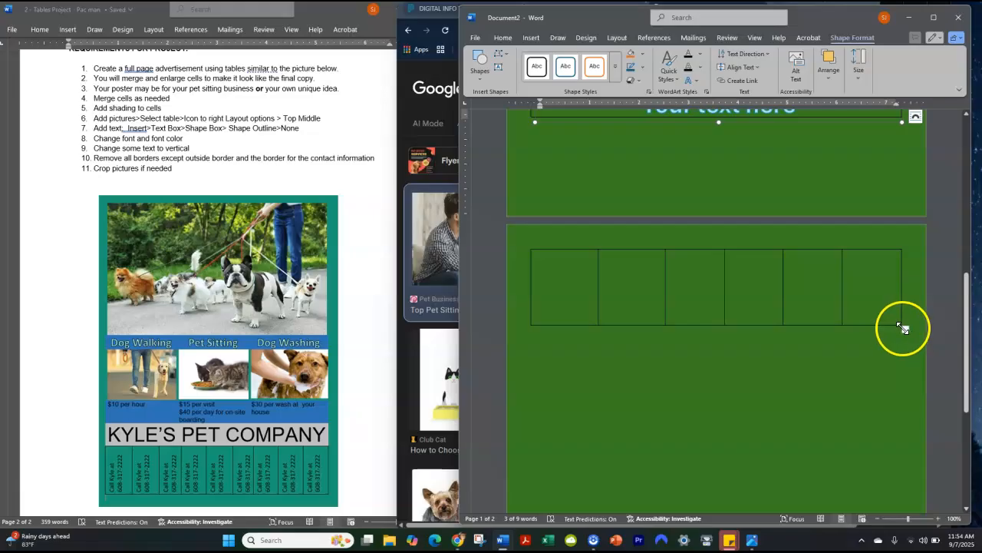
left_click_drag(905, 328, 890, 314)
left_click(870, 300)
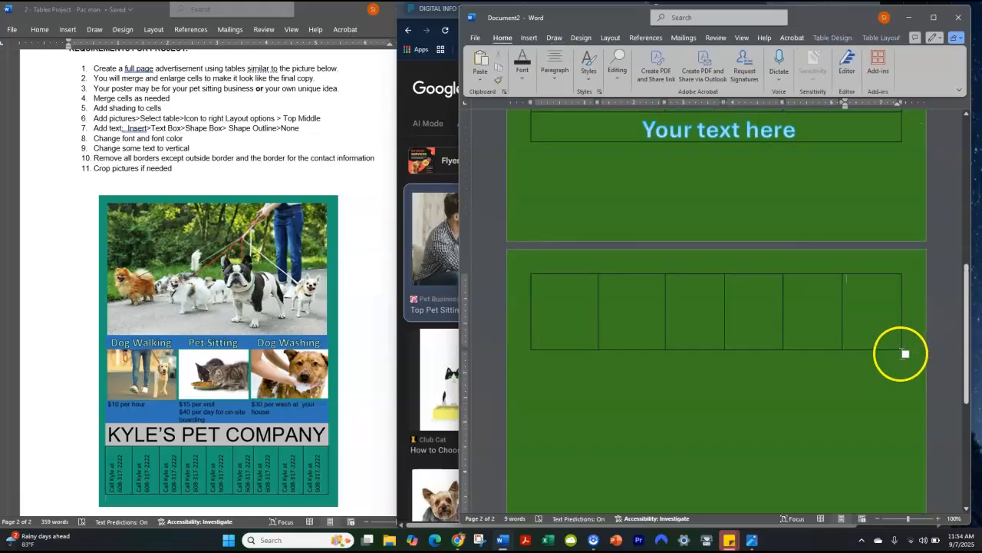
left_click_drag(906, 353, 862, 311)
scroll(794, 318, "up", 2)
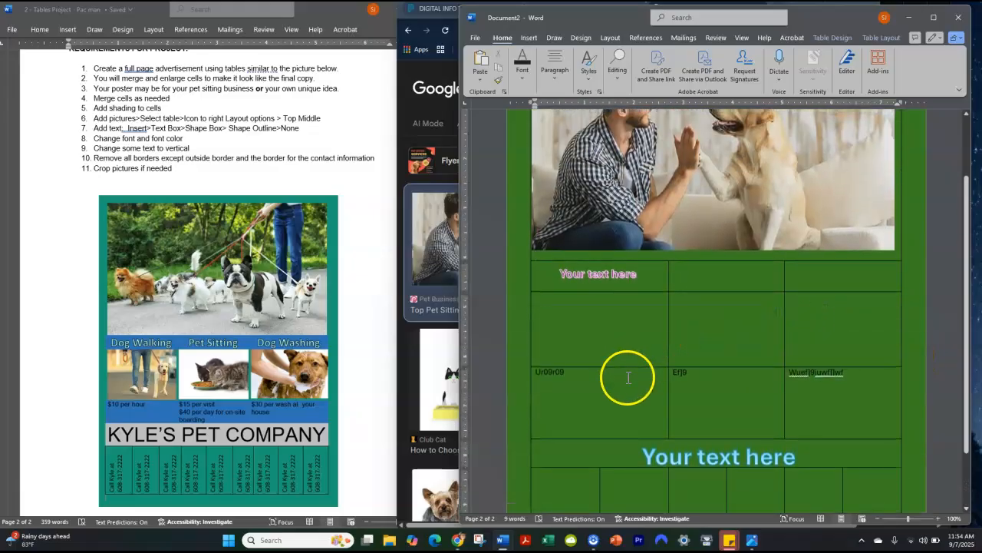
left_click(647, 436)
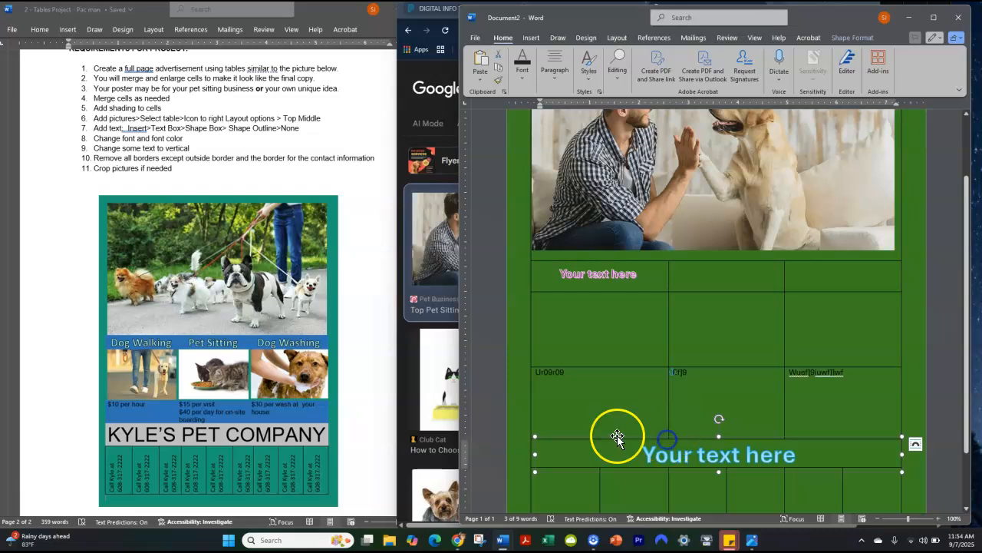
left_click(560, 414)
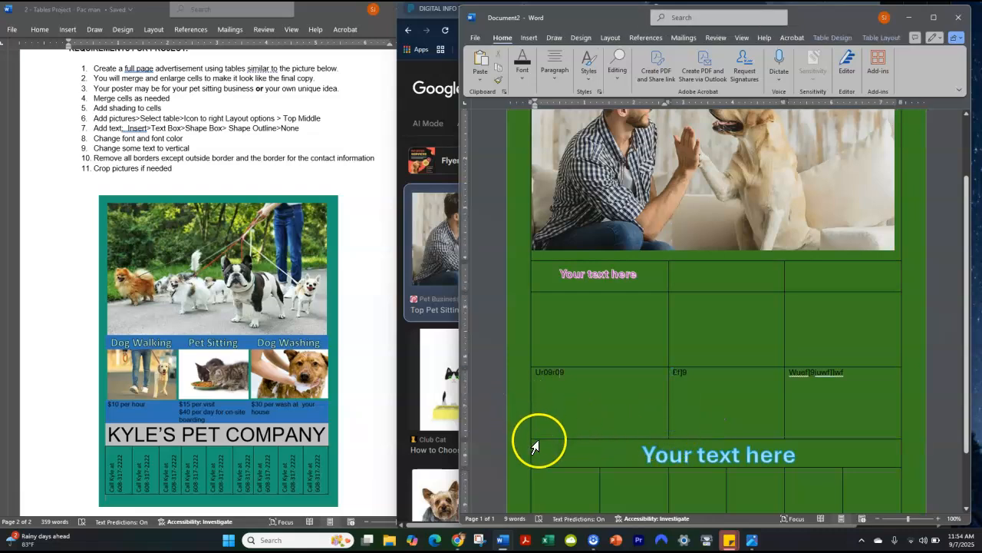
Shorten the row holding the placeholder text by raising its lower border
mouse_move(539, 439)
left_mouse_down()
mouse_move(539, 425)
mouse_move(540, 455)
left_mouse_up()
left_click(551, 440)
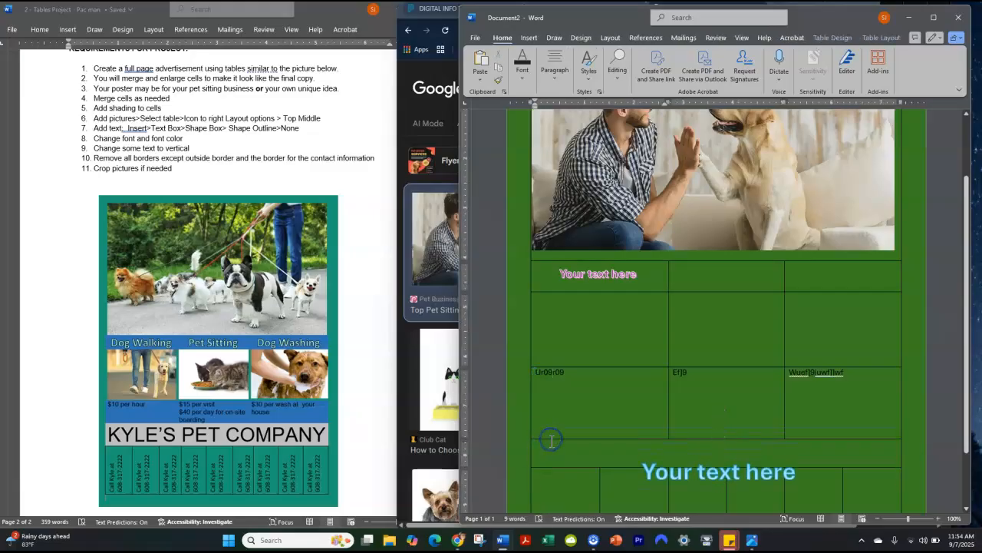
left_click_drag(551, 439, 555, 396)
scroll(627, 441, "down", 2)
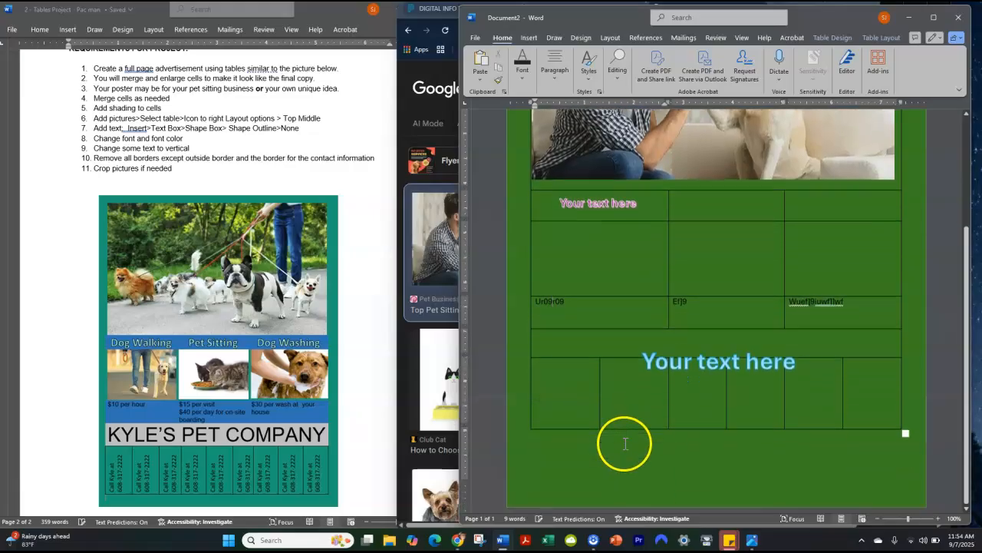
Move the blue WordArt up so it sits inside the full-width merged row, undoing a misplaced move
left_click(683, 358)
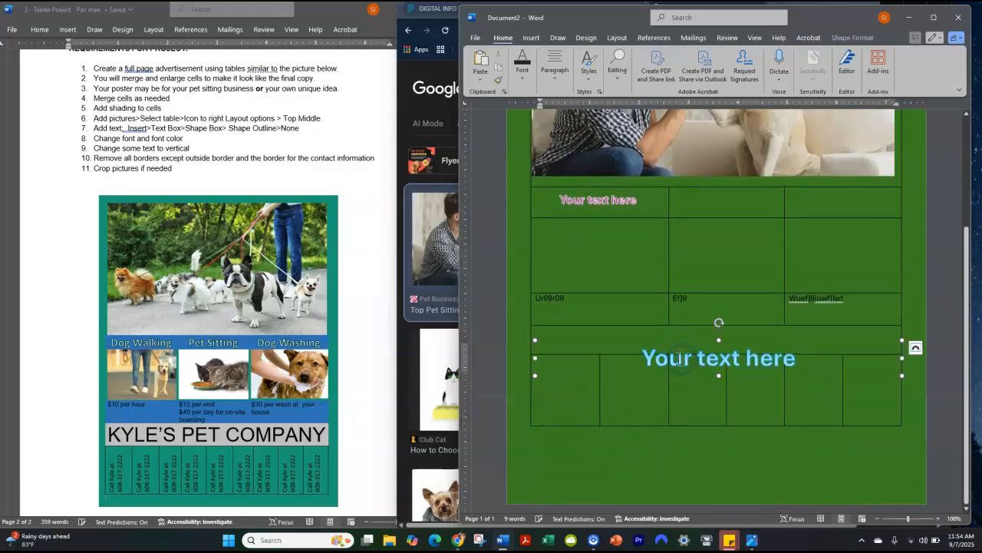
left_click_drag(658, 340, 654, 322)
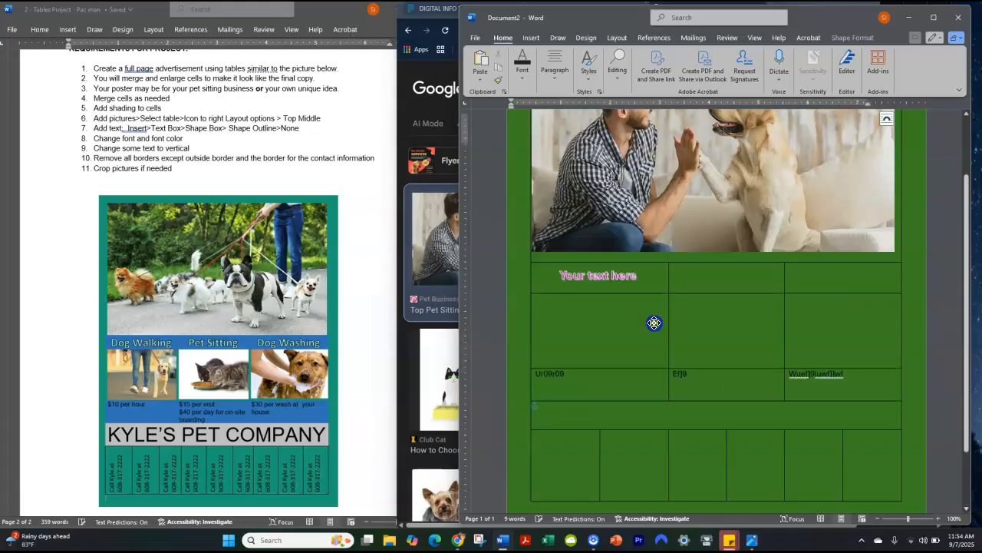
scroll(662, 457, "down", 3)
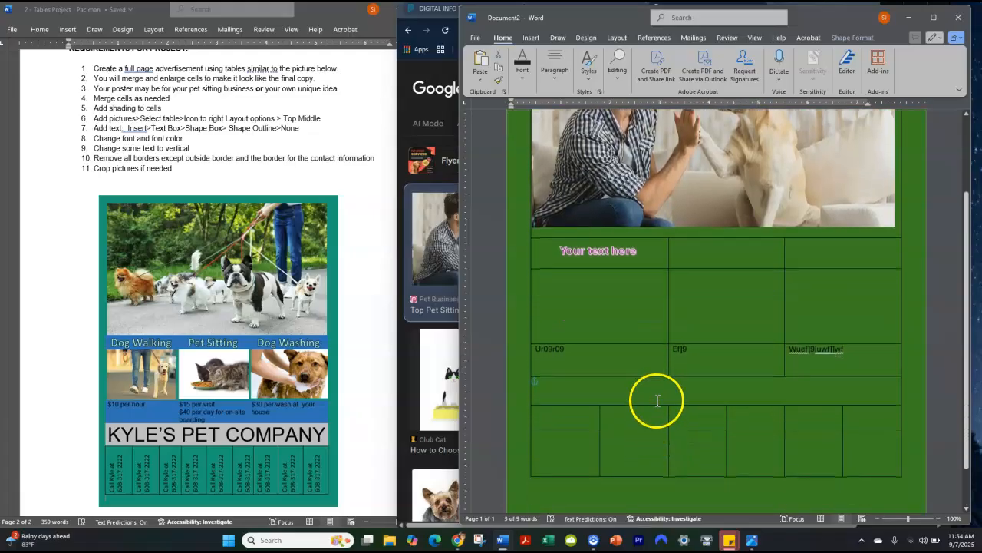
key("ctrl+z")
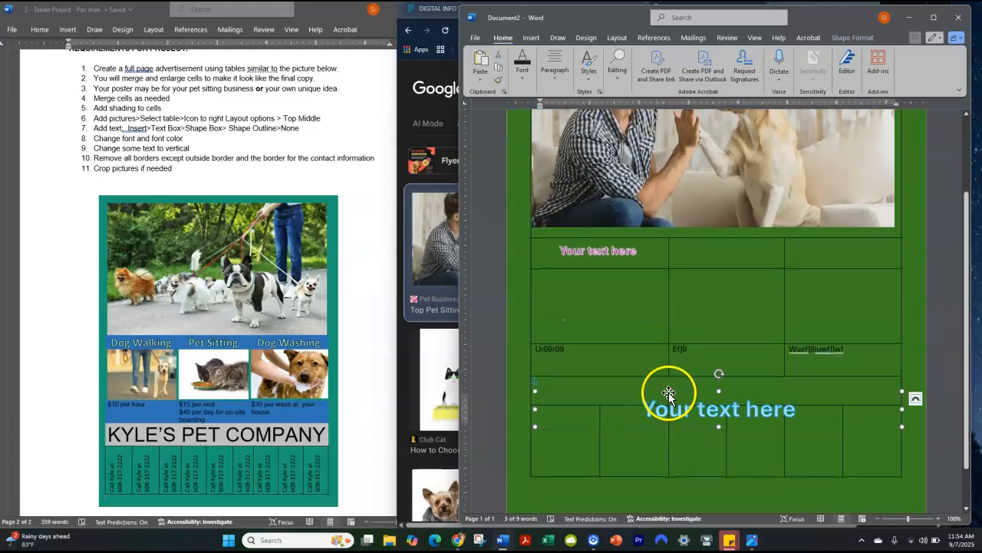
left_click_drag(668, 392, 668, 371)
Enter a "Call" line with the contact's name and phone number in the first cell of the bottom row
left_click(598, 428)
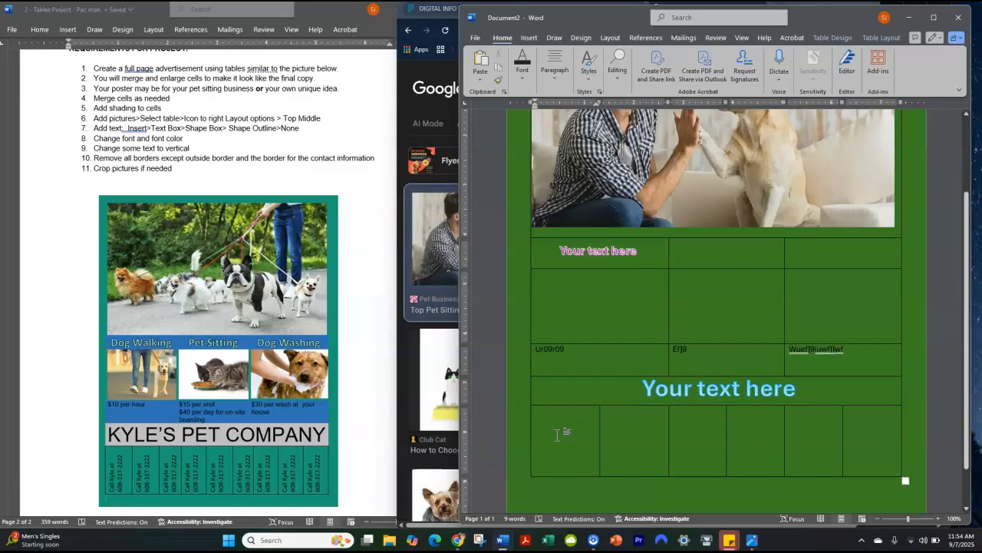
type("Call Dr. J at 55")
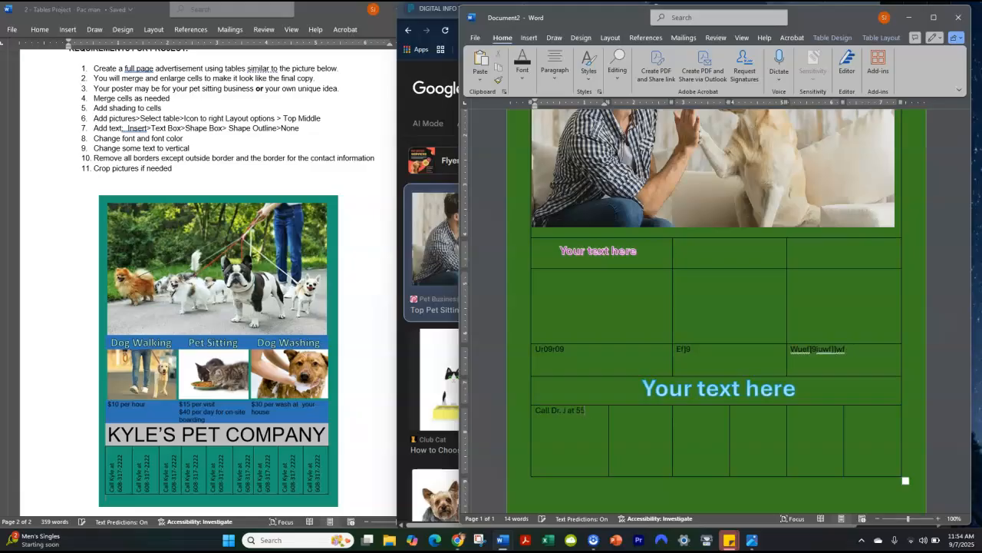
type("-5555")
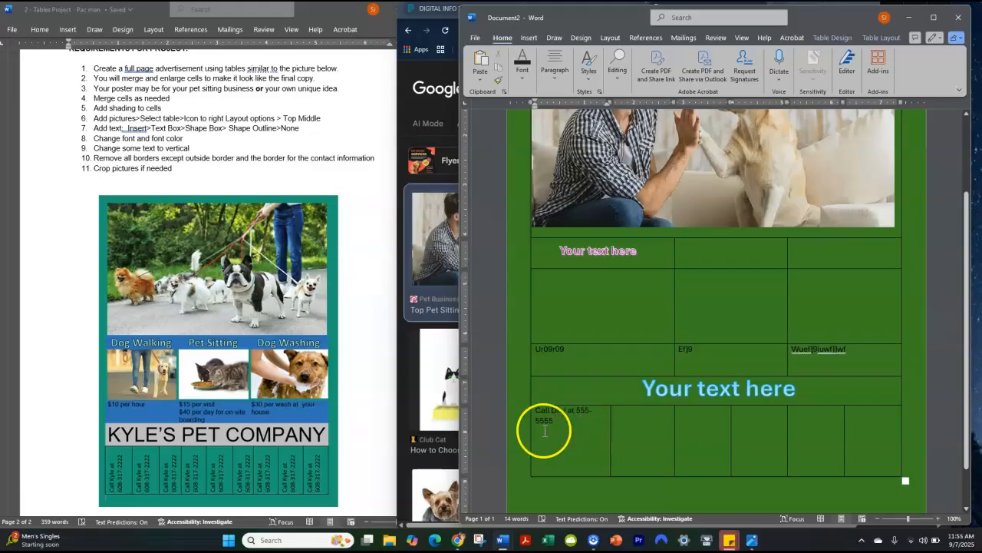
Rotate the contact text in the first bottom-row cell so it reads vertically from bottom to top
left_click_drag(565, 421, 534, 415)
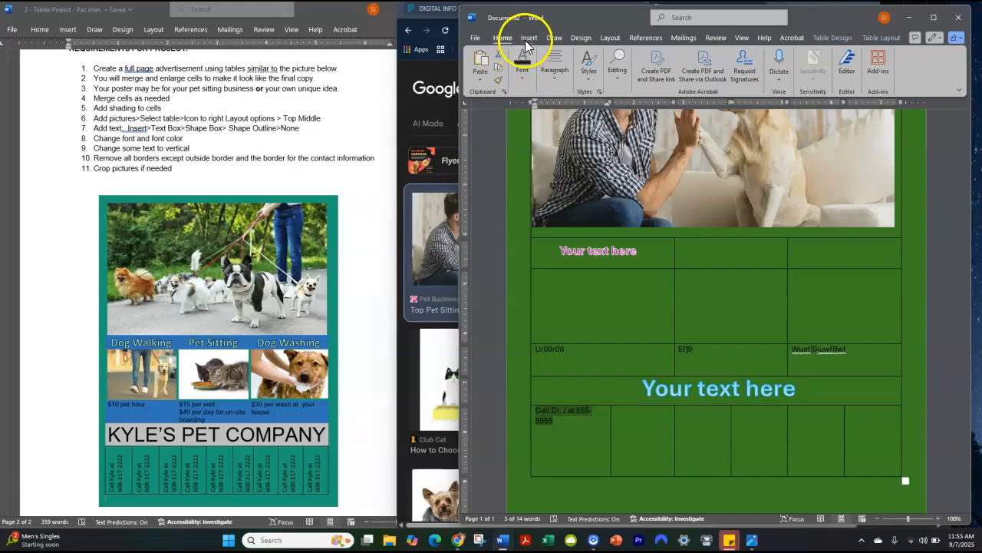
left_click(875, 38)
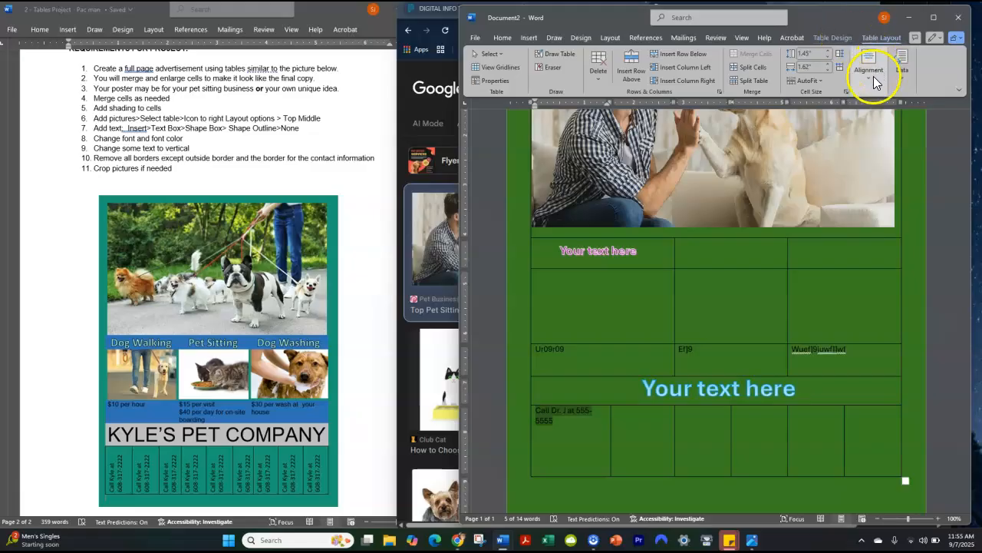
left_click(873, 76)
left_click(910, 123)
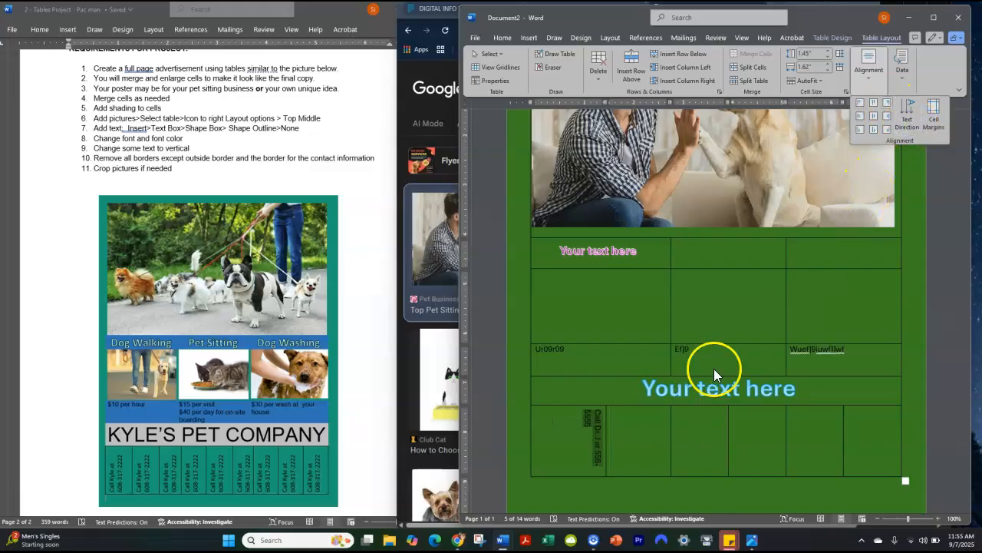
left_click(906, 121)
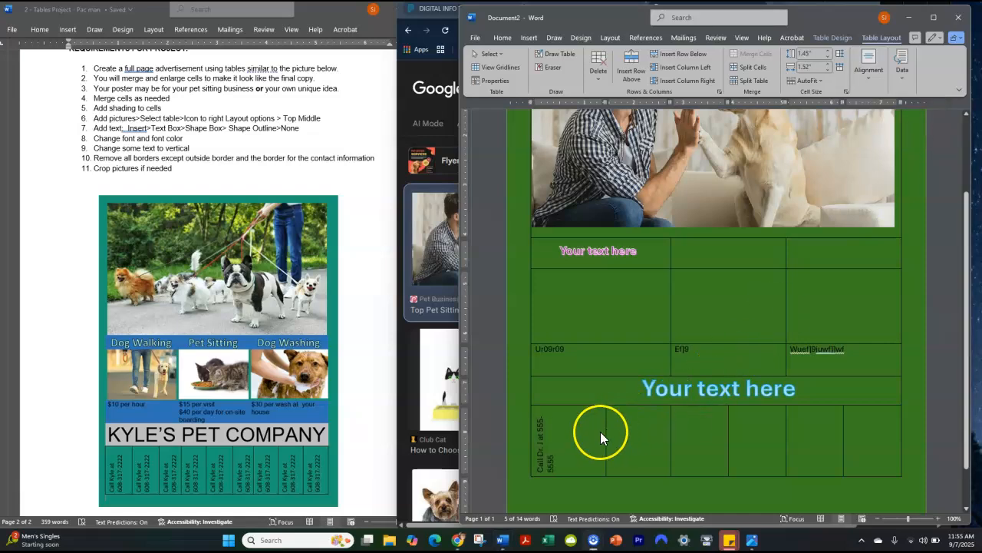
Align the vertical contact text to the bottom center of its cell
left_click(872, 73)
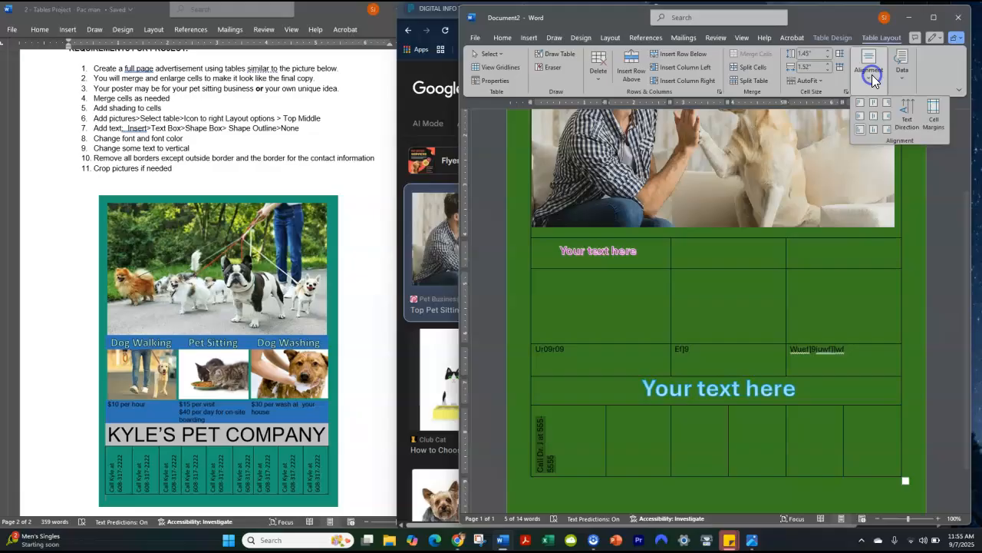
left_click(873, 129)
left_click(622, 407)
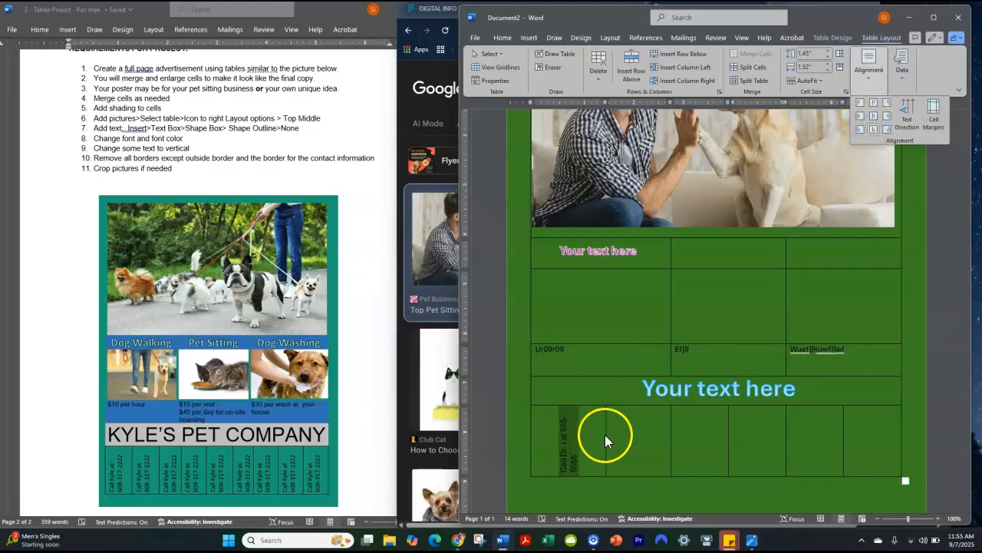
Adjust the widths of the first two bottom-row cells by moving their vertical borders
left_click(605, 435)
left_click(606, 436)
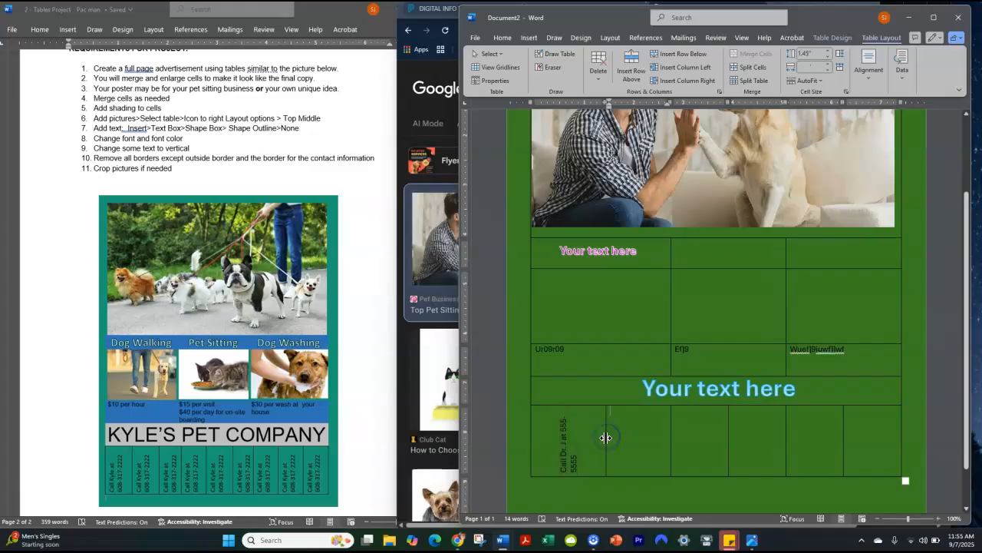
left_click_drag(605, 438, 578, 443)
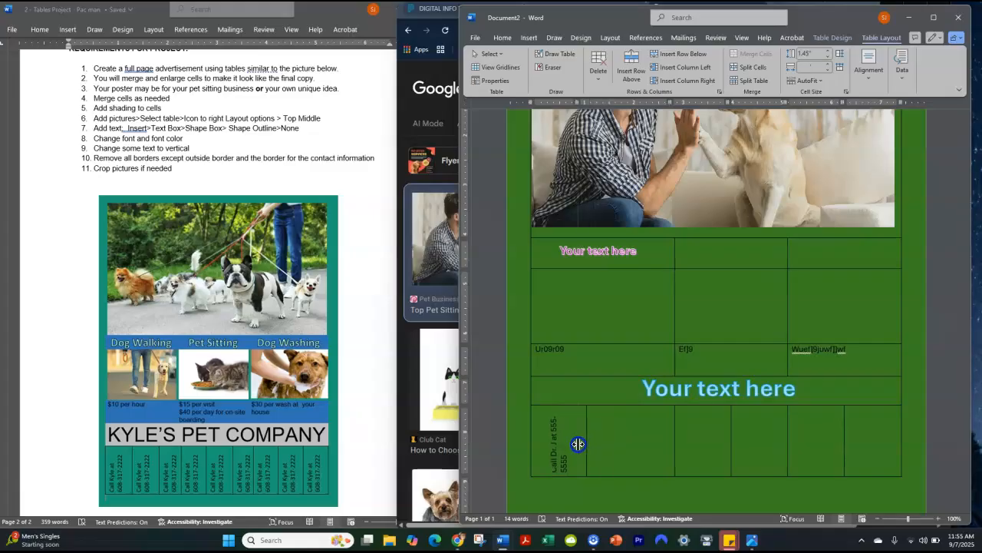
left_click(647, 445)
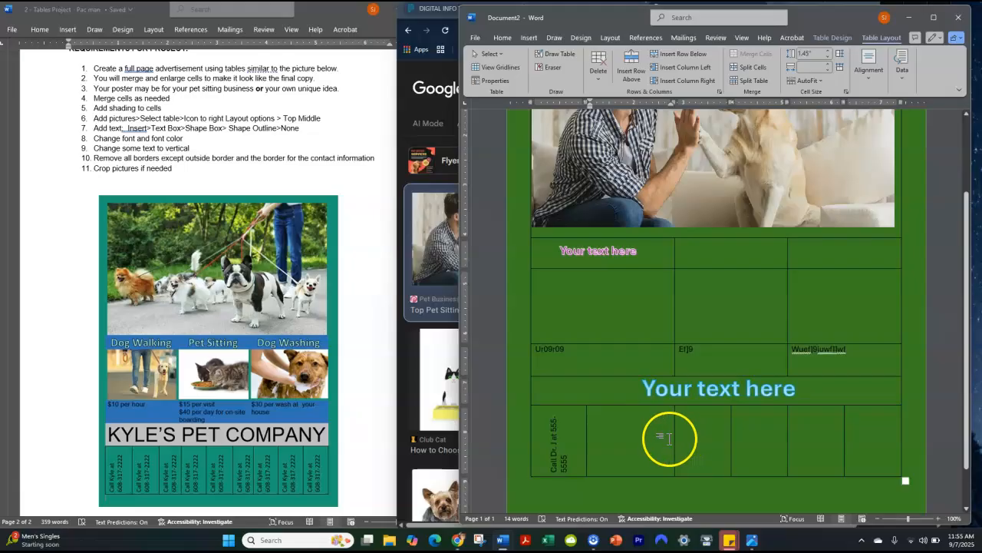
left_click_drag(674, 439, 623, 443)
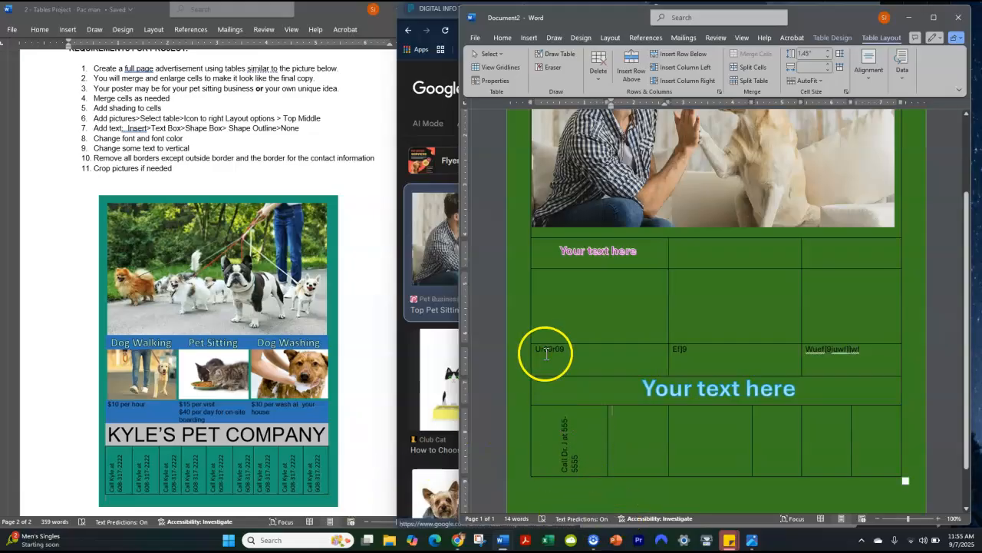
Narrow the blue WordArt box from its left side to expose the start of the full-width row
left_click(557, 389)
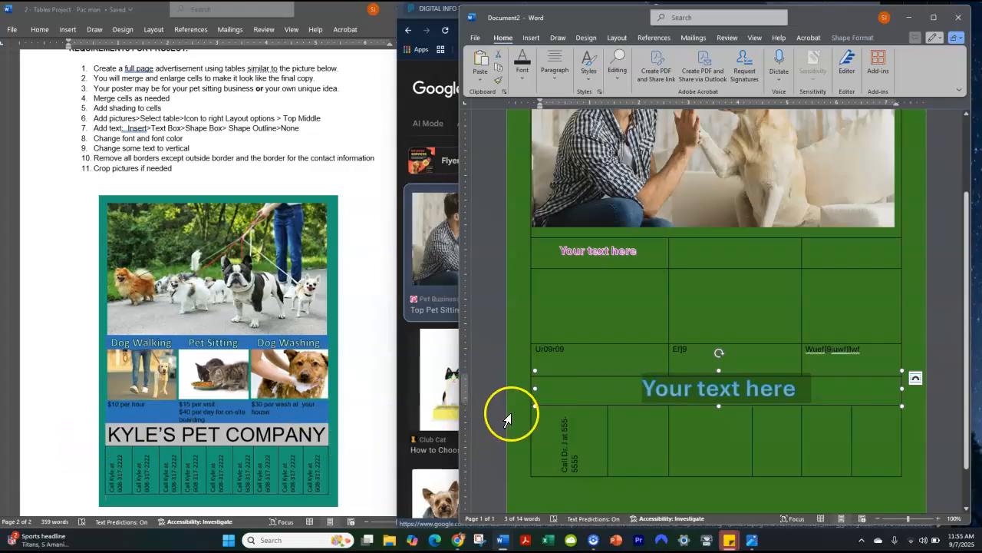
left_click_drag(536, 389, 566, 388)
left_click(543, 389)
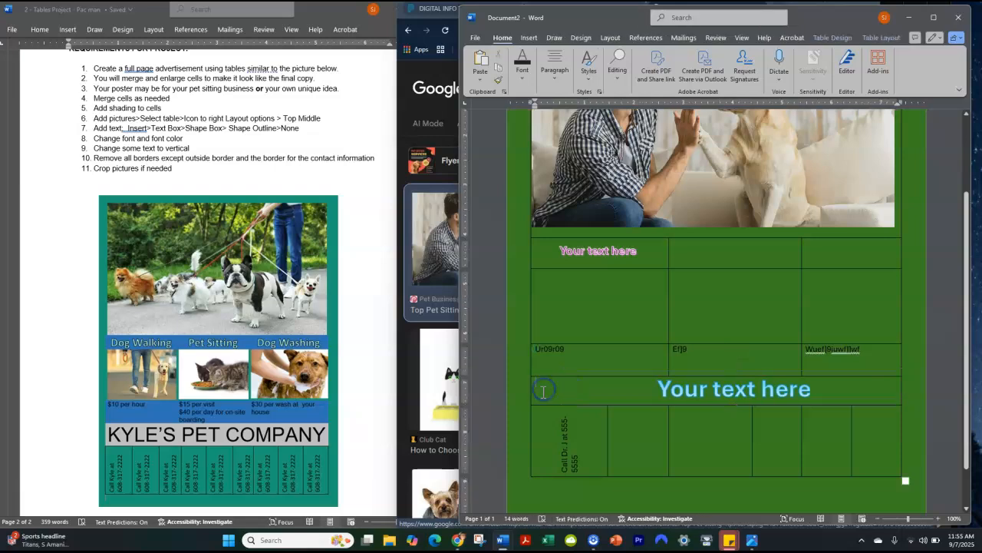
left_click(539, 384)
triple_click(593, 390)
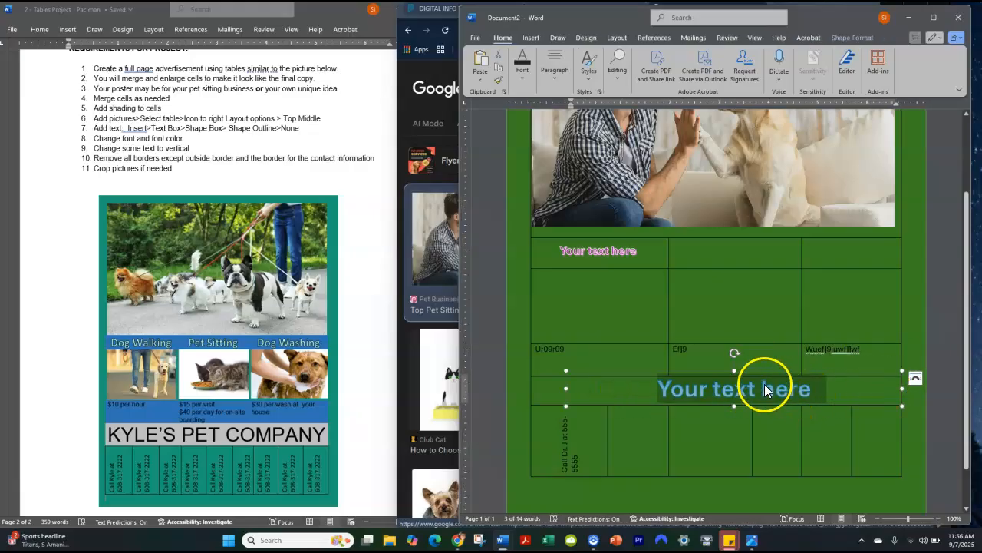
Try to move the blue WordArt out of the full-width row, and undo the move
left_click_drag(762, 374, 764, 365)
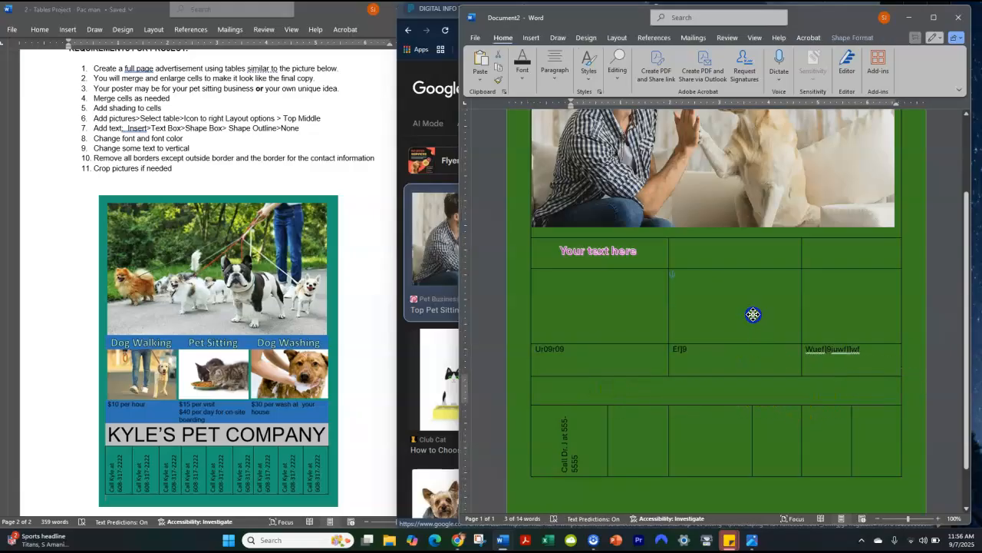
left_click_drag(752, 413, 607, 491)
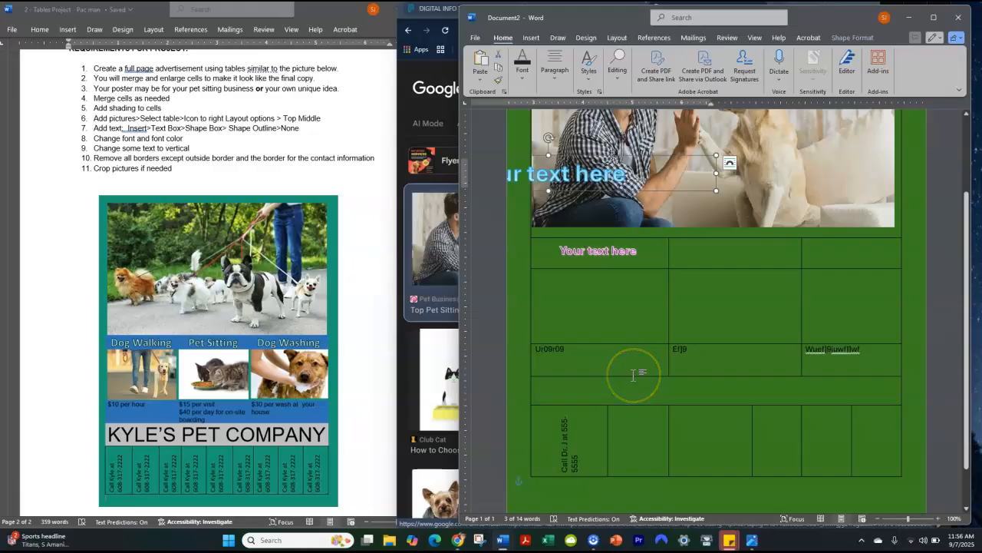
key("ctrl+z")
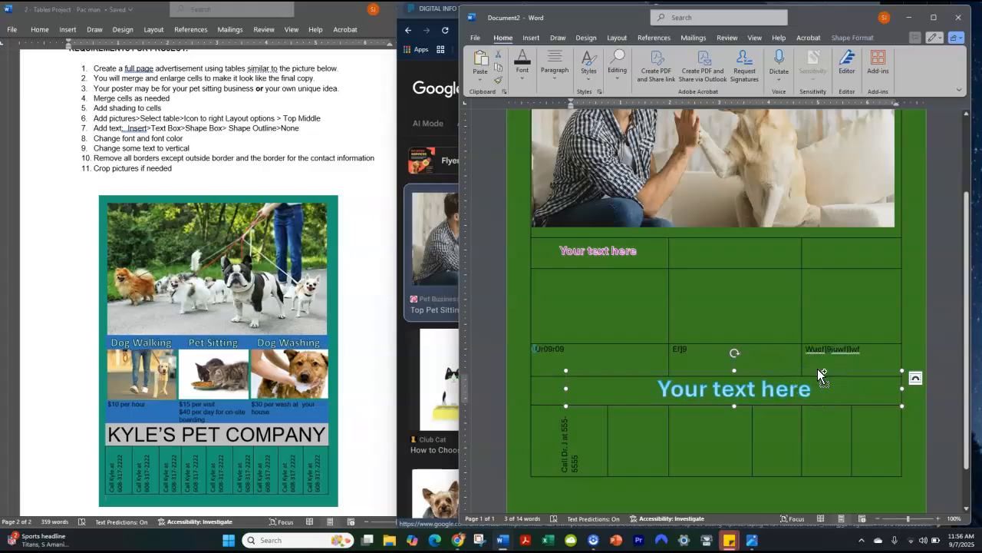
Cut the blue WordArt out of the full-width merged row and shade that row pale blue
key("Delete")
left_click(628, 395)
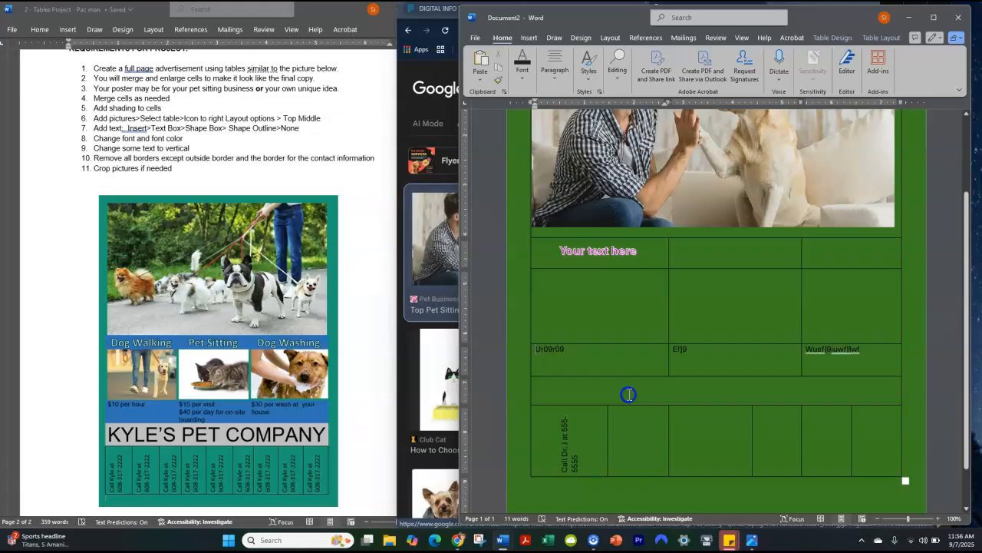
left_click(541, 386)
left_click(675, 396)
left_click(895, 391)
left_click(559, 397)
left_click_drag(531, 383, 588, 401)
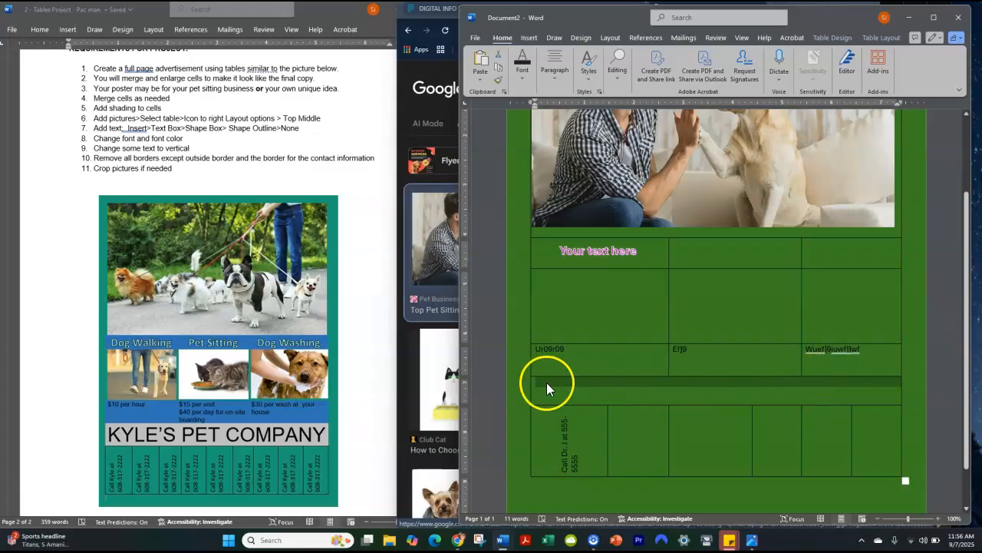
left_click(864, 38)
left_click(833, 37)
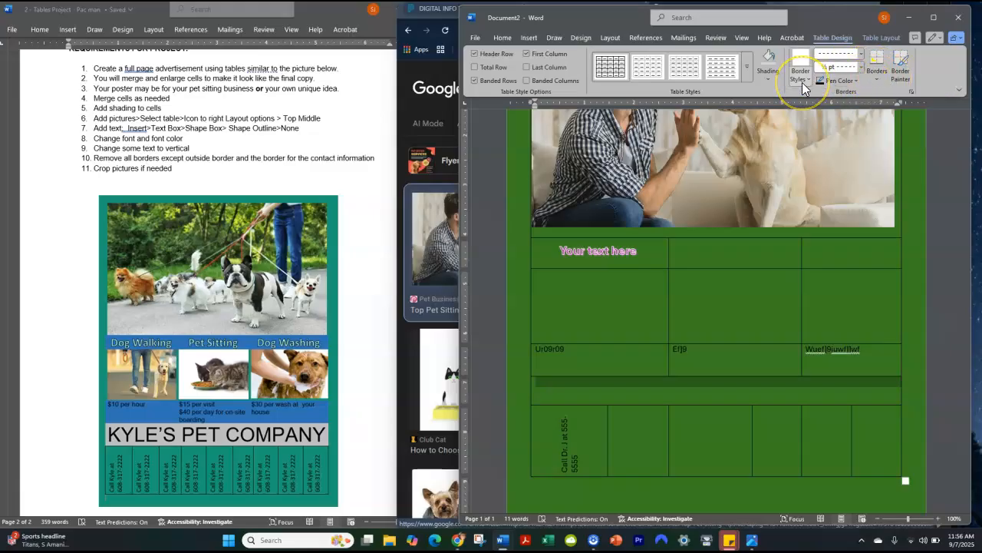
left_click(758, 79)
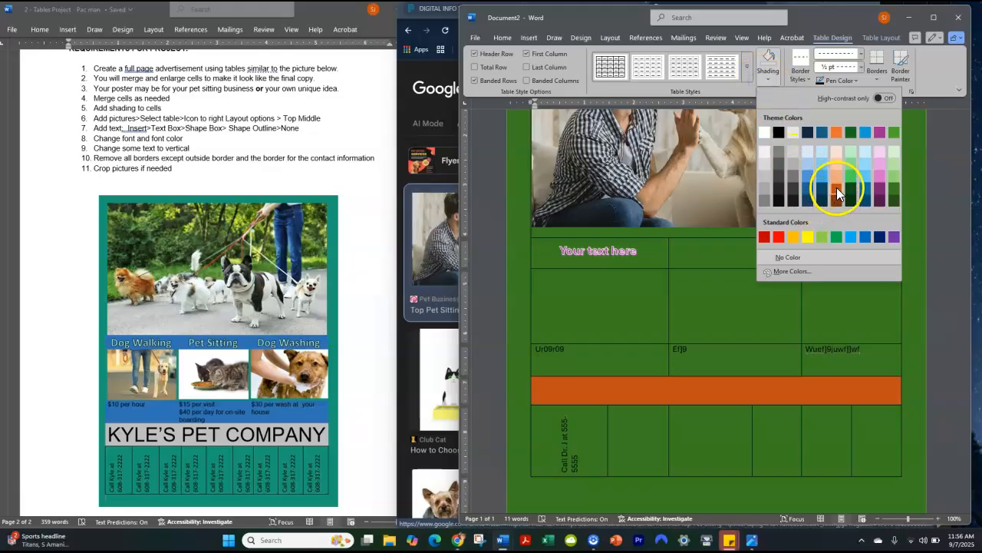
left_click(807, 154)
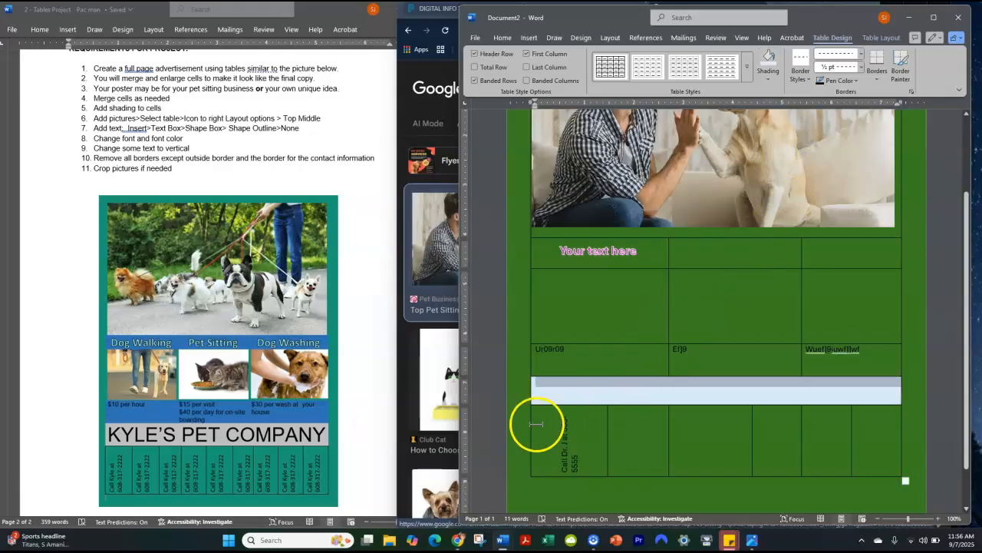
Paste the blue WordArt back into the shaded full-width row and nudge it into place within the row
left_click(519, 399)
left_click(586, 398)
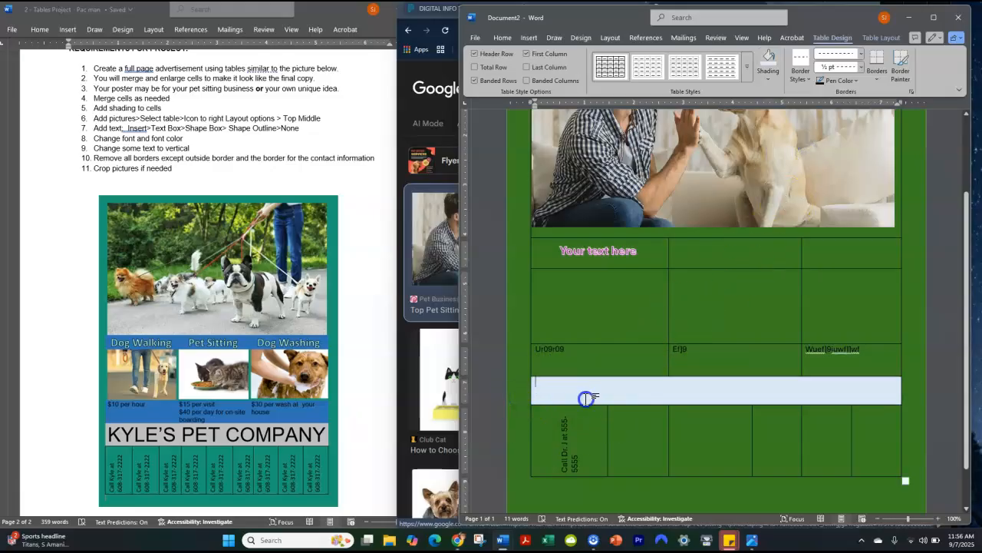
key("ctrl+v")
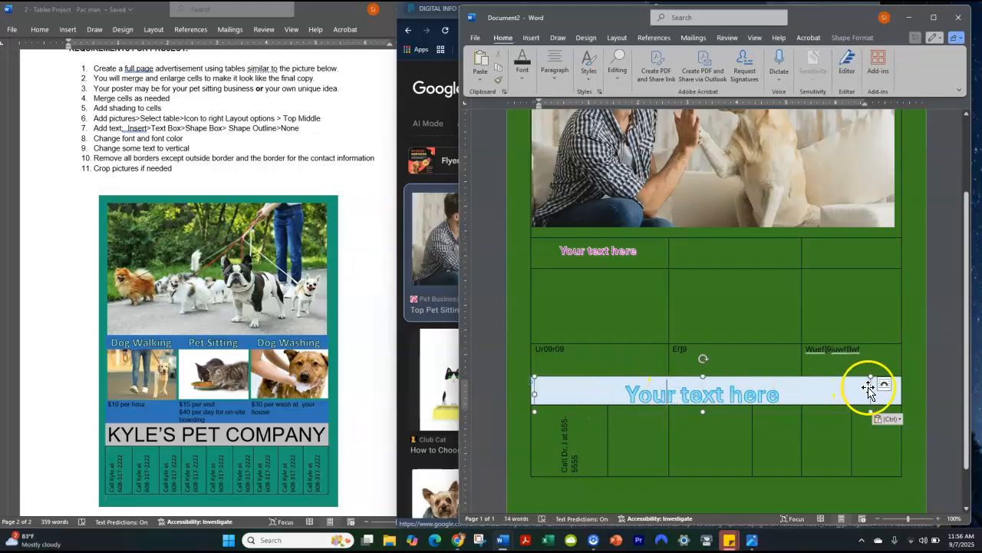
left_click_drag(873, 388, 880, 382)
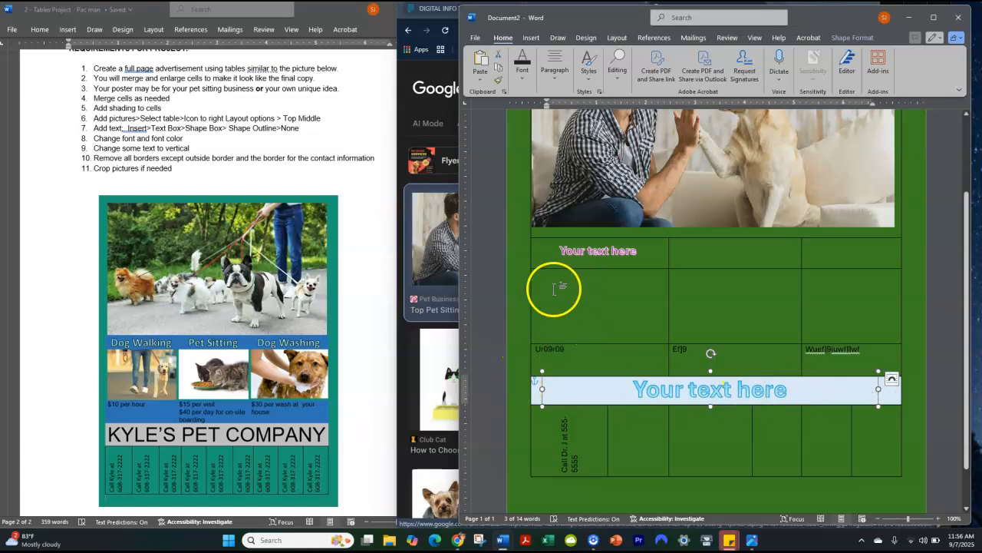
Shade the three-cell row holding the pink WordArt heading pale blue
left_click(536, 253)
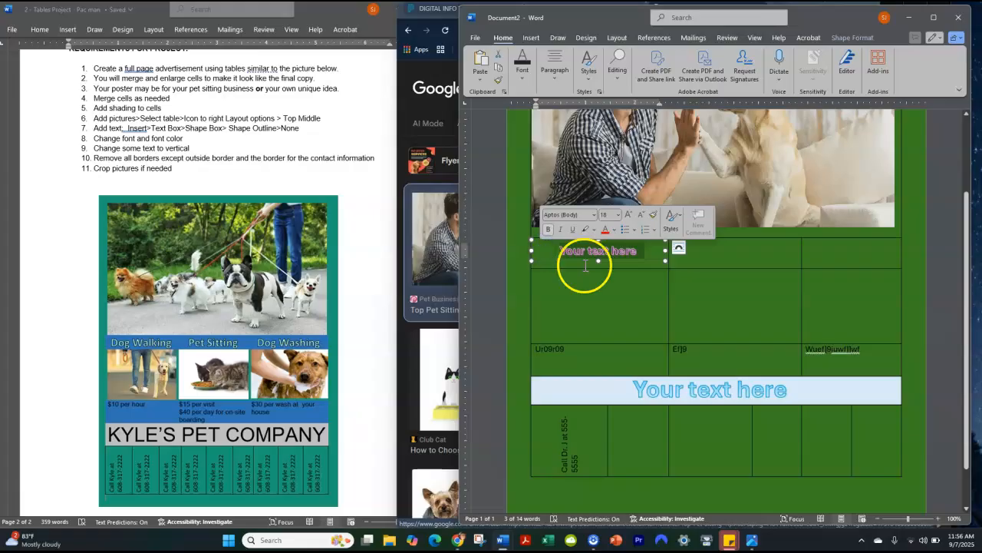
left_click_drag(847, 251, 603, 250)
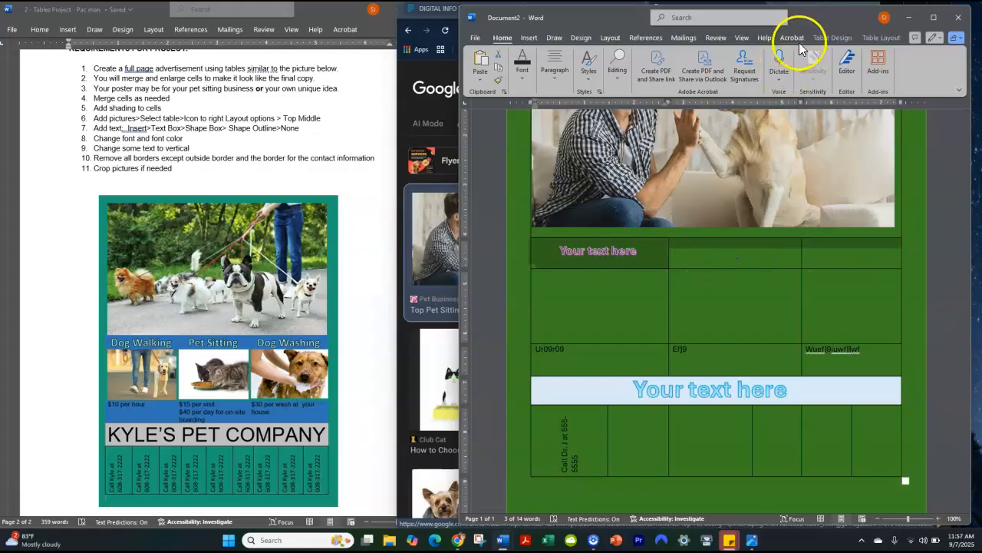
left_click(824, 34)
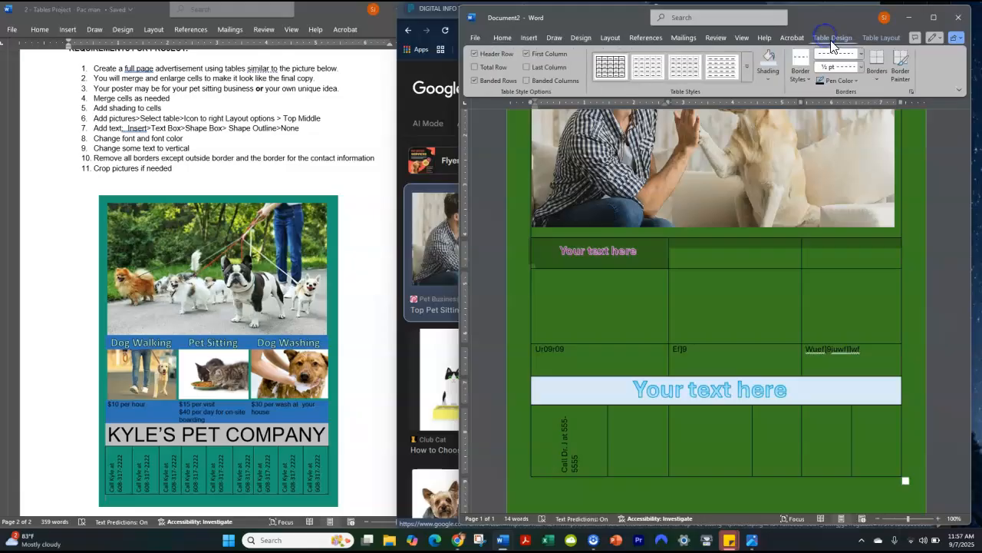
left_click(772, 80)
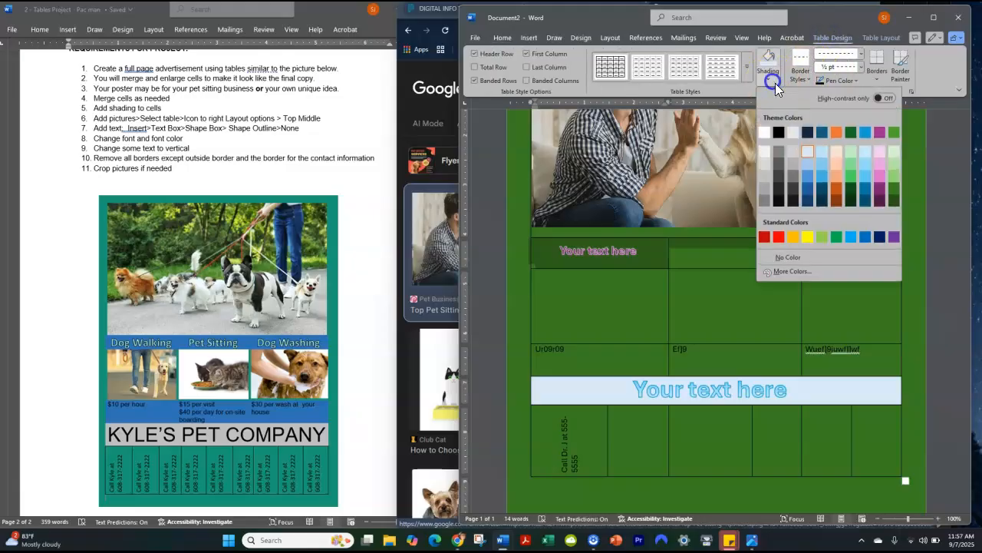
left_click(809, 153)
Shade the three cells of the description text row, just above the blue WordArt row, light green
left_click(513, 308)
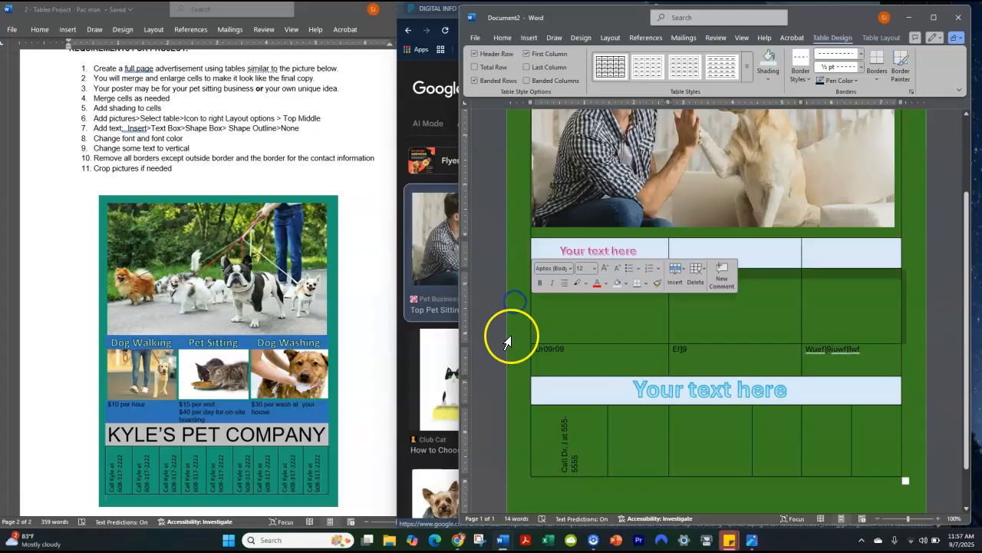
left_click_drag(561, 363, 830, 363)
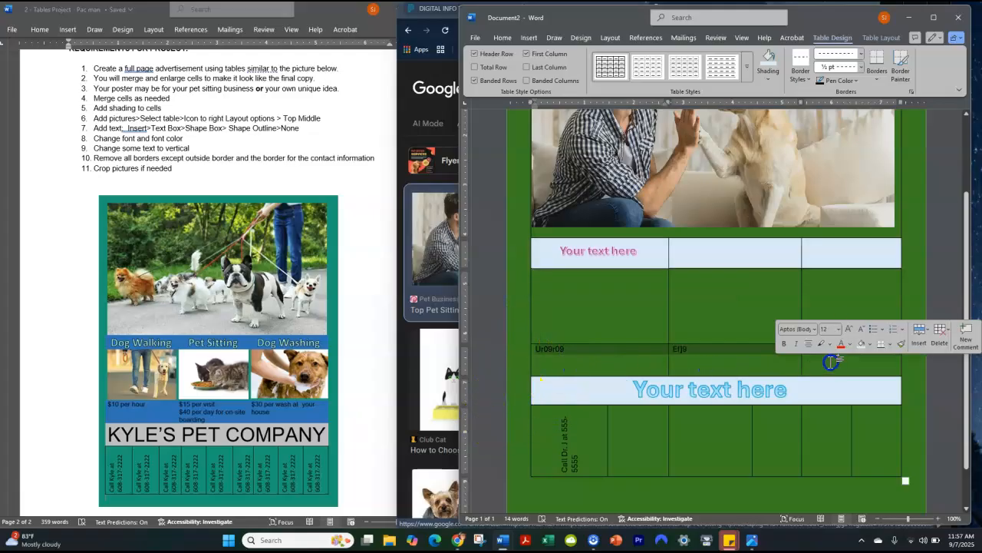
left_click(768, 78)
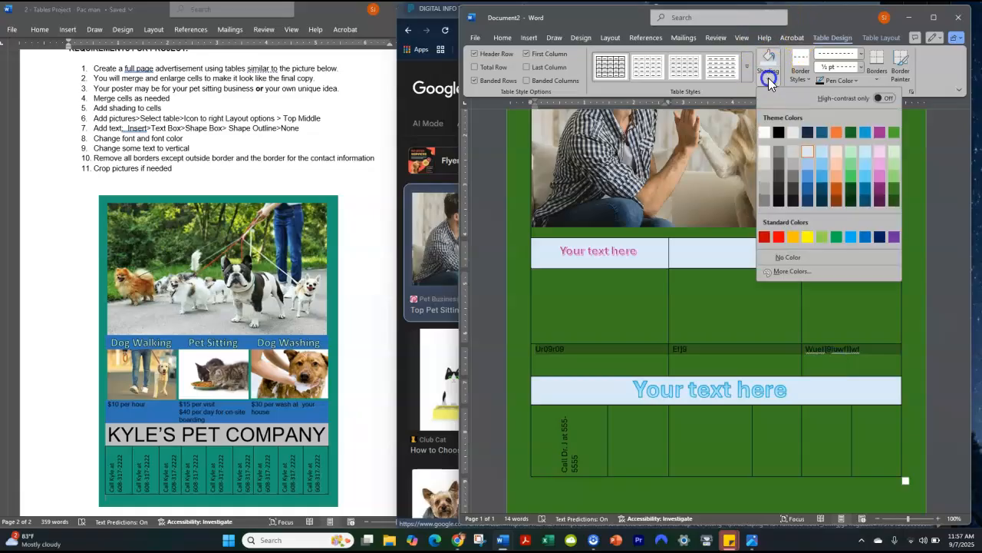
left_click(856, 163)
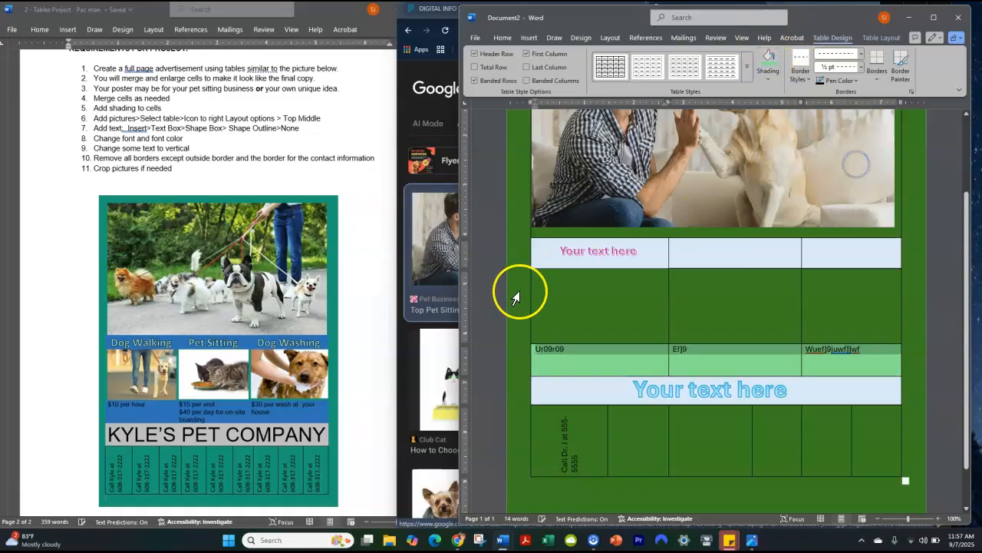
Shade all cells of the vertical contact text row yellow
left_click(511, 306)
left_click_drag(546, 434, 692, 437)
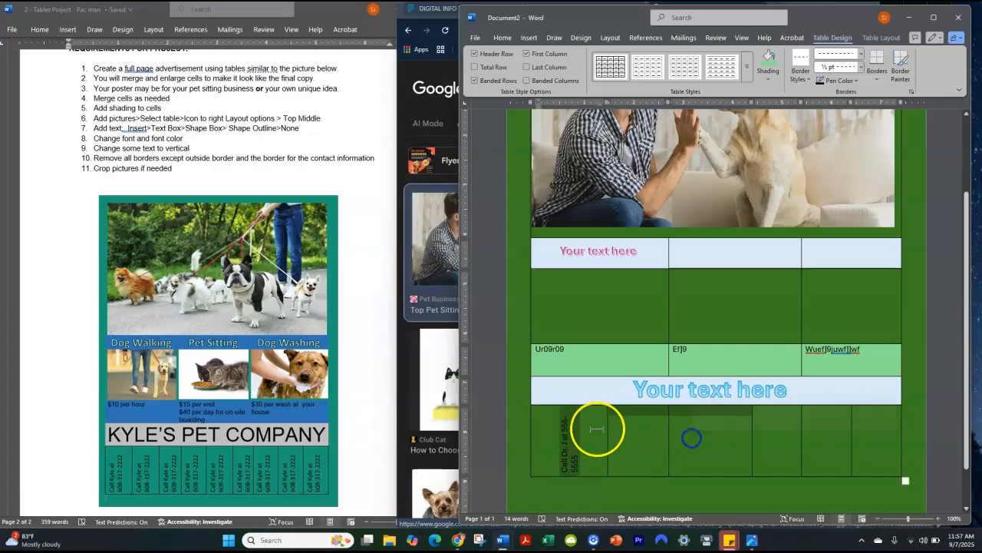
left_click(597, 428)
left_click_drag(545, 415, 877, 416)
left_click(769, 74)
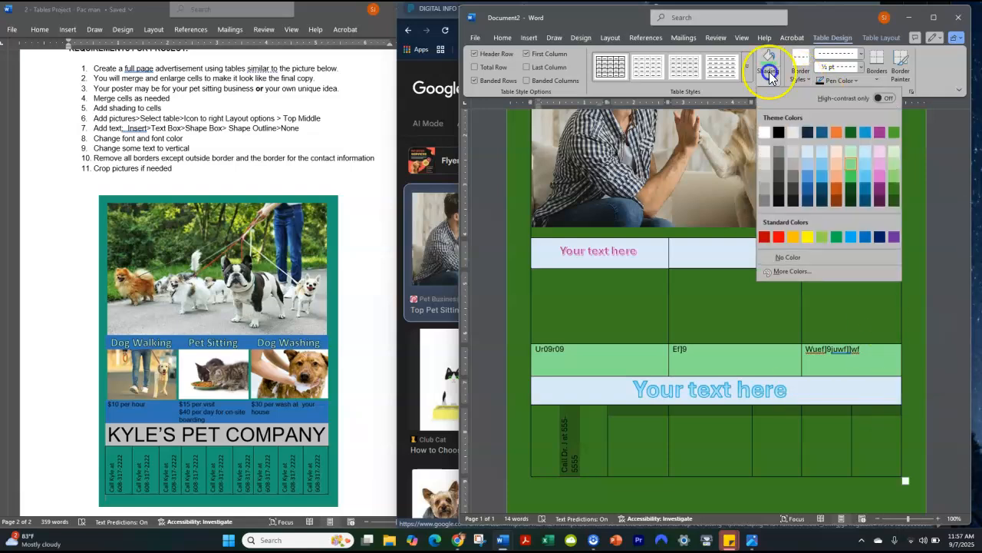
left_click(808, 236)
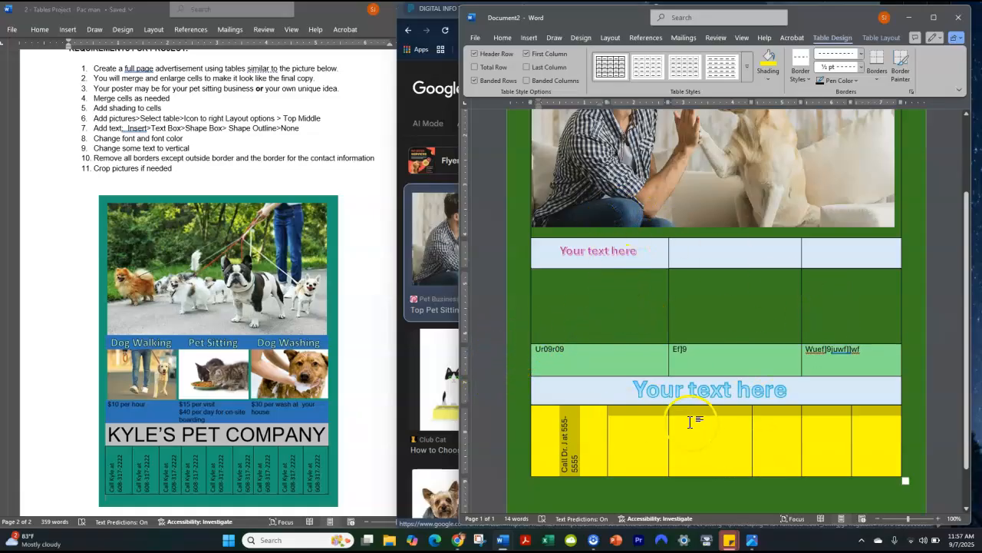
Examine the shaded poster from the picture to the contact row and compare it with the sample
scroll(691, 424, "up", 2)
scroll(691, 424, "down", 3)
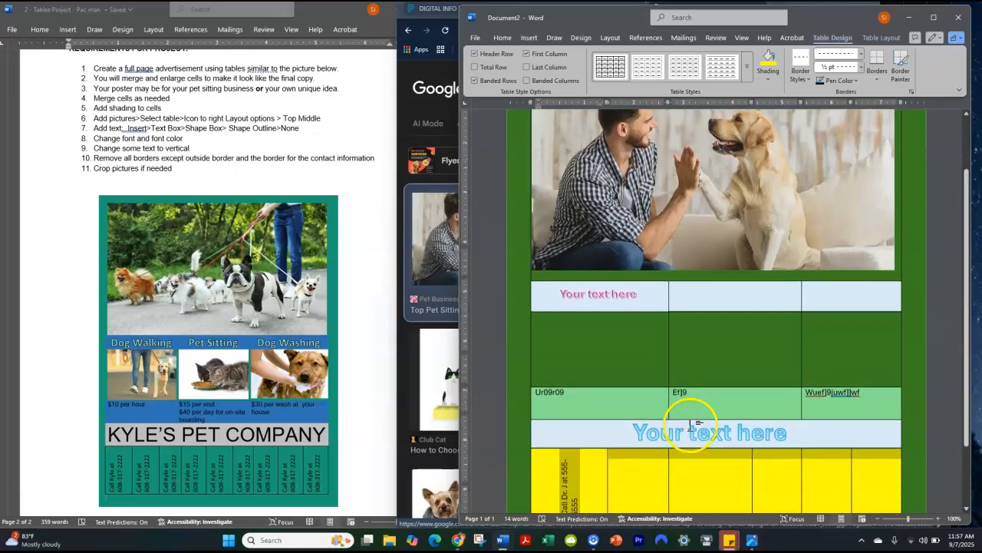
scroll(691, 422, "up", 3)
scroll(691, 420, "down", 3)
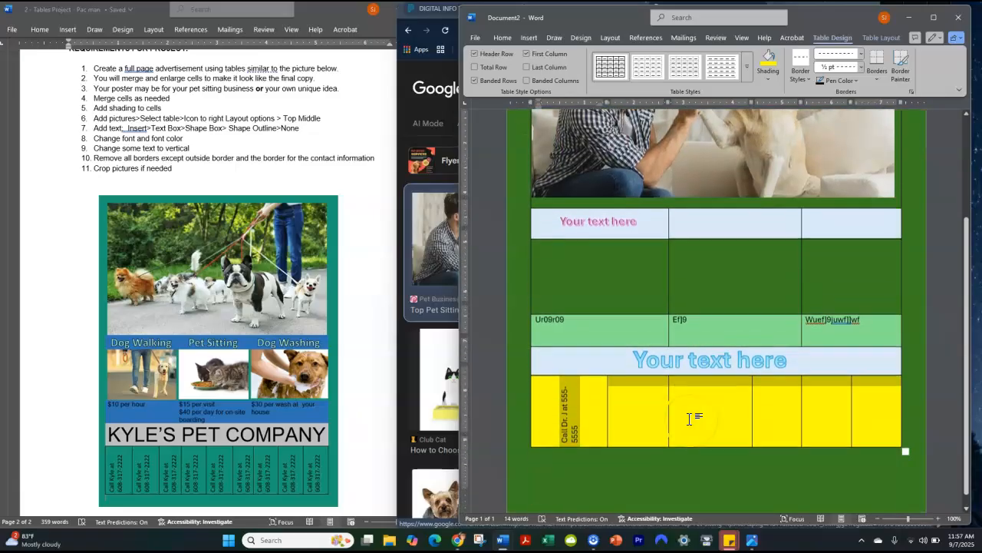
scroll(690, 418, "up", 3)
scroll(688, 416, "down", 3)
scroll(688, 412, "up", 3)
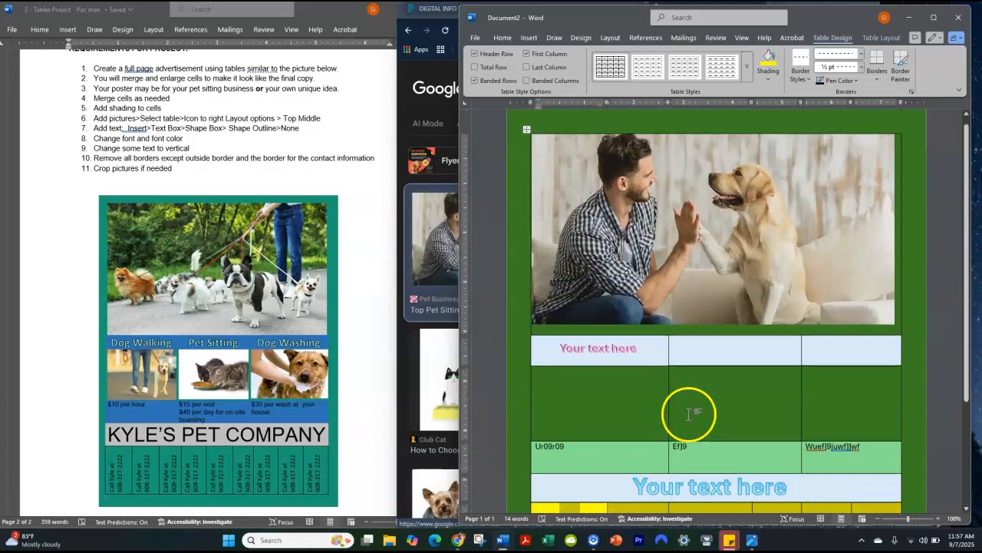
scroll(667, 414, "down", 3)
scroll(647, 349, "up", 3)
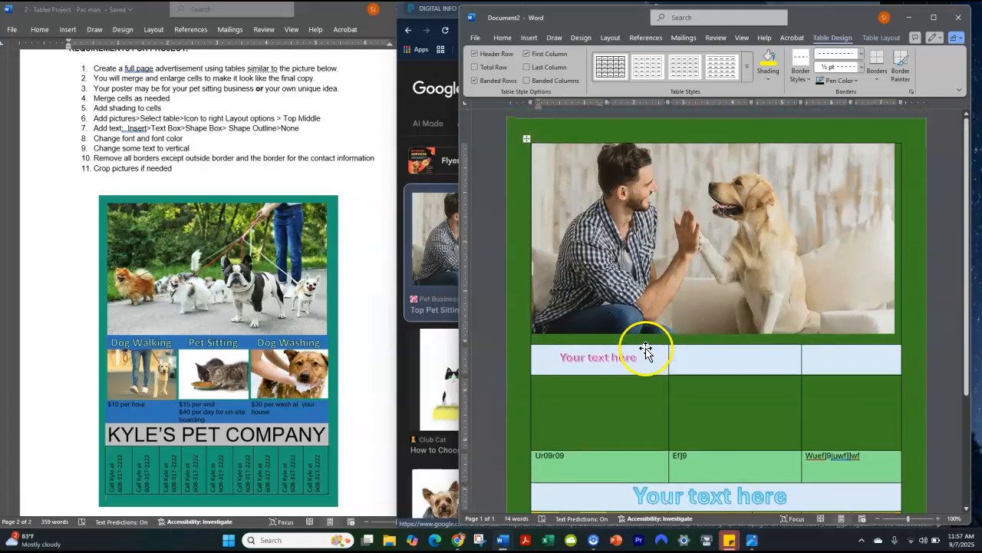
scroll(647, 353, "down", 3)
scroll(638, 346, "up", 3)
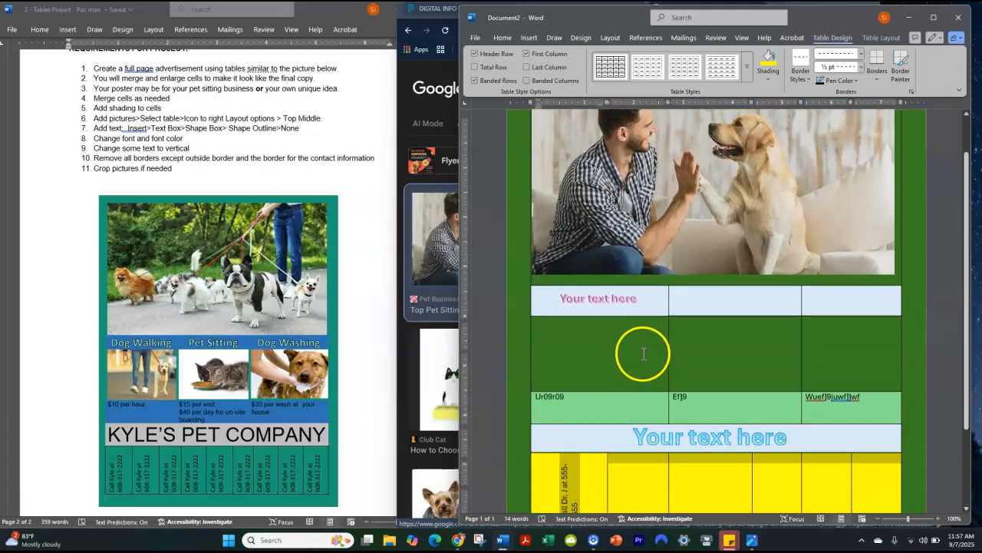
scroll(640, 353, "down", 3)
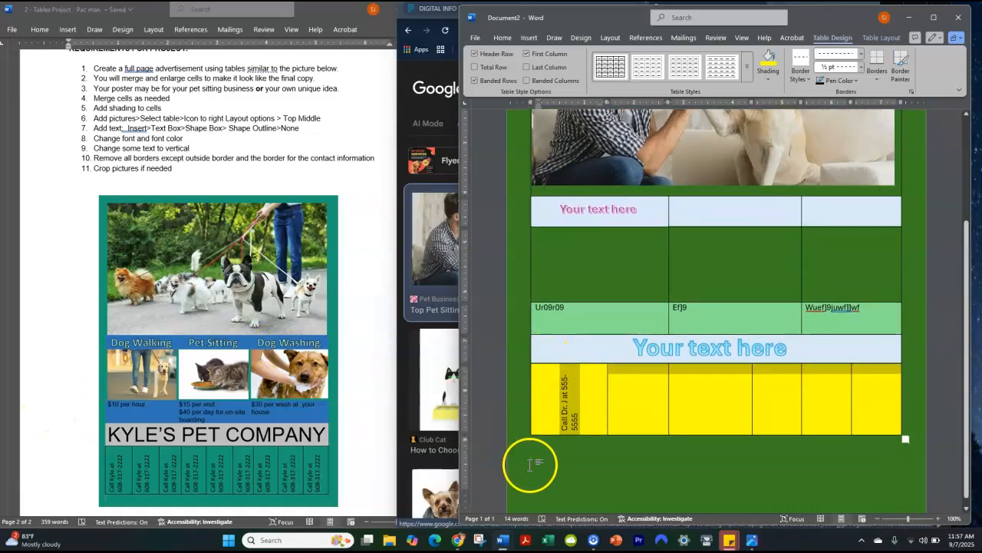
scroll(605, 453, "down", 1)
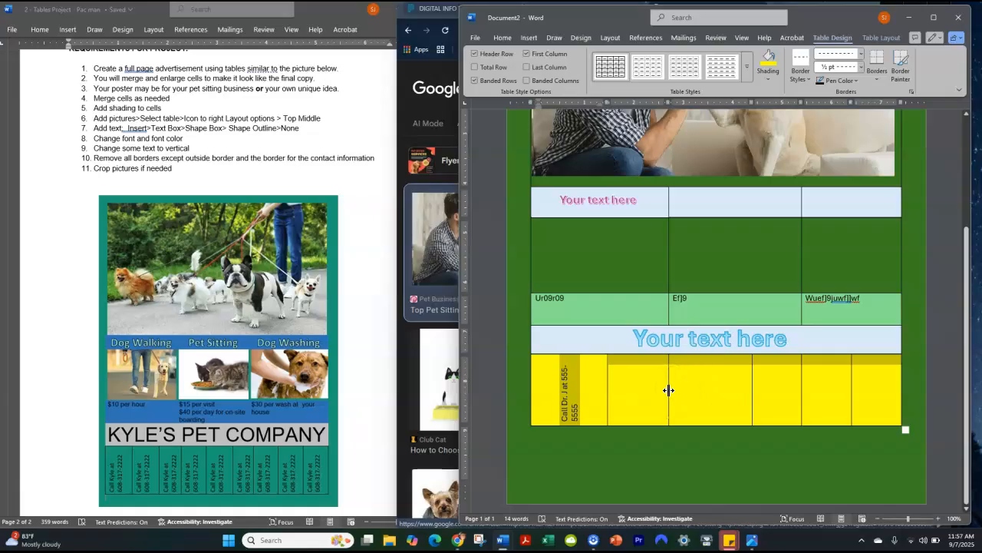
Remove all borders from the entire table and check the result down the page
scroll(668, 390, "up", 4)
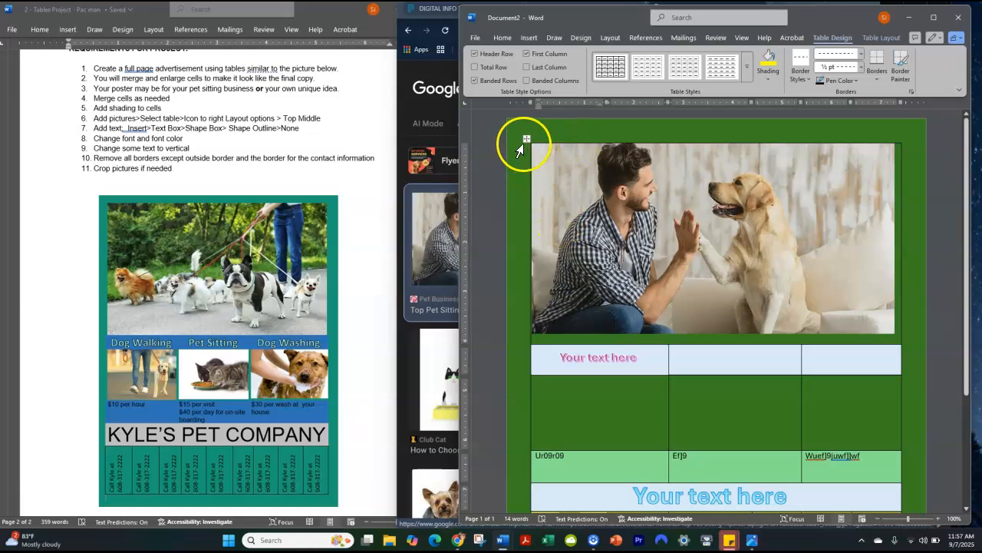
left_click(528, 141)
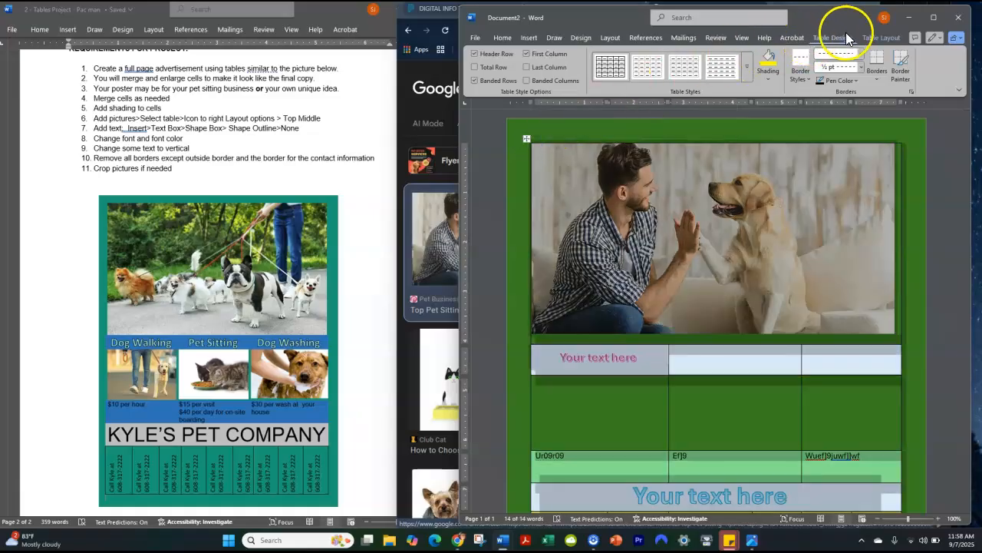
left_click(877, 80)
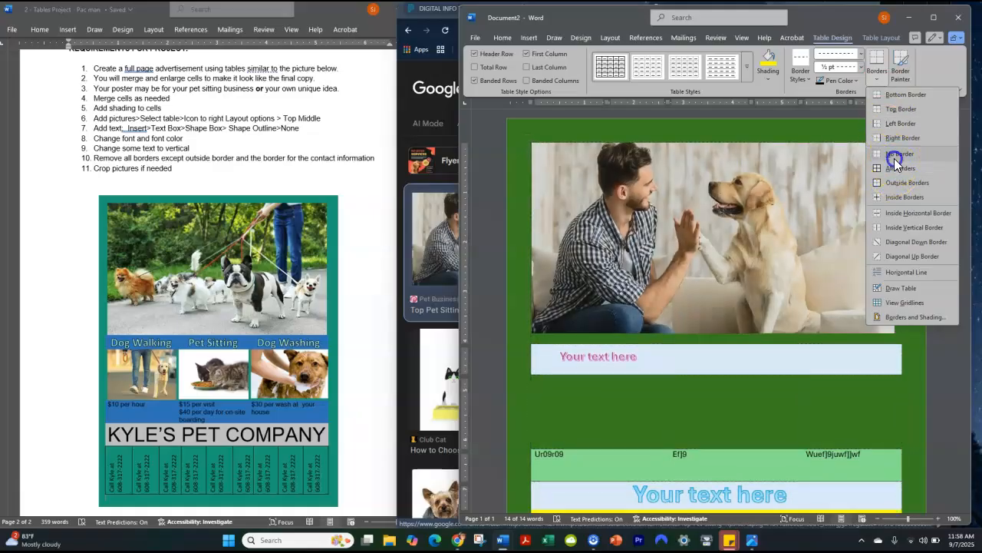
left_click(894, 158)
left_click(918, 249)
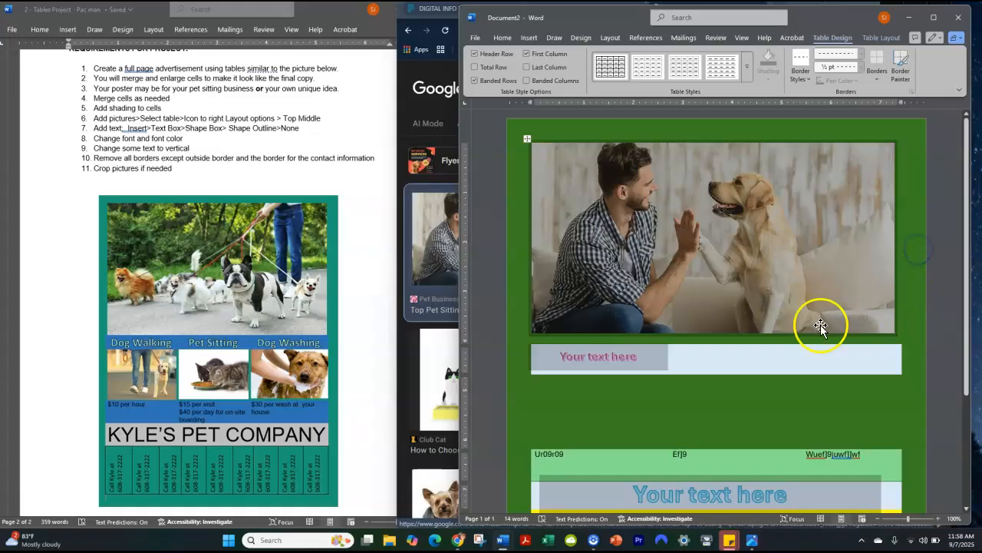
scroll(820, 324, "down", 3)
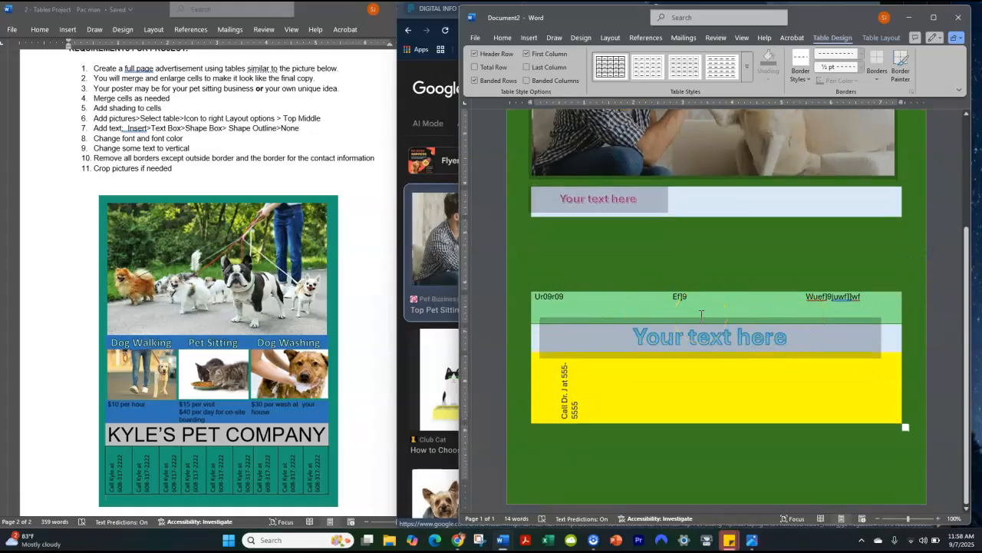
scroll(702, 312, "up", 3)
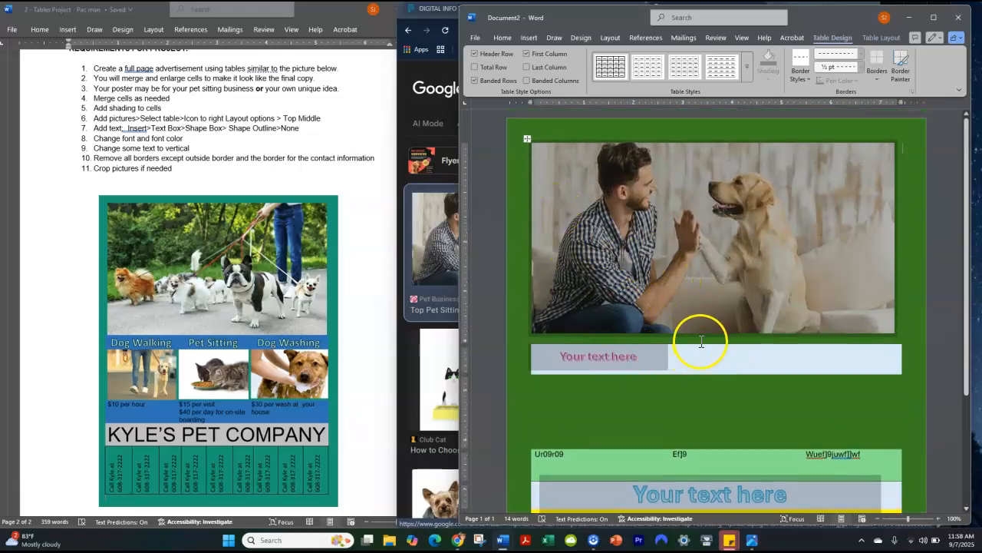
Undo the border removal and apply all borders to the entire table with the ½ pt dashed line
left_click(875, 72)
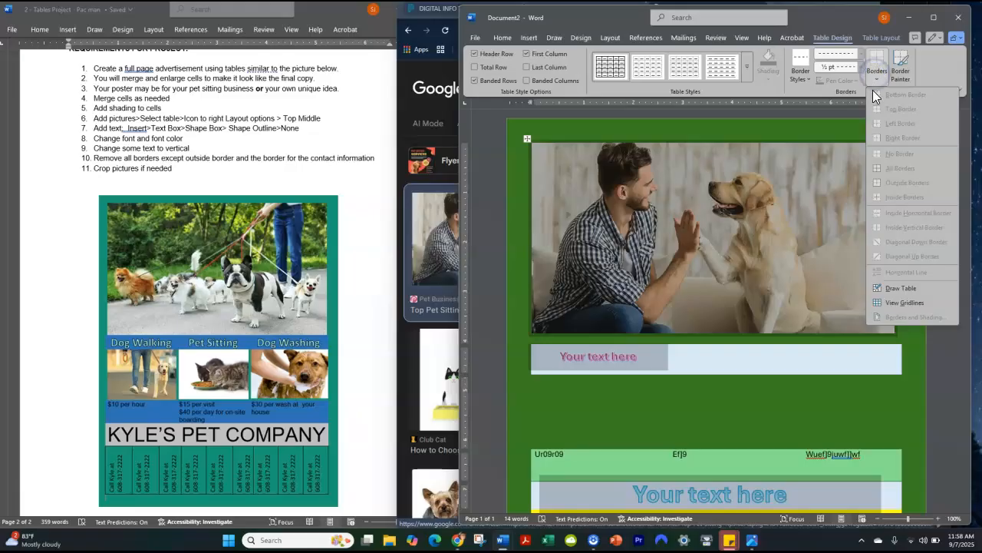
left_click(524, 138)
left_click(530, 139)
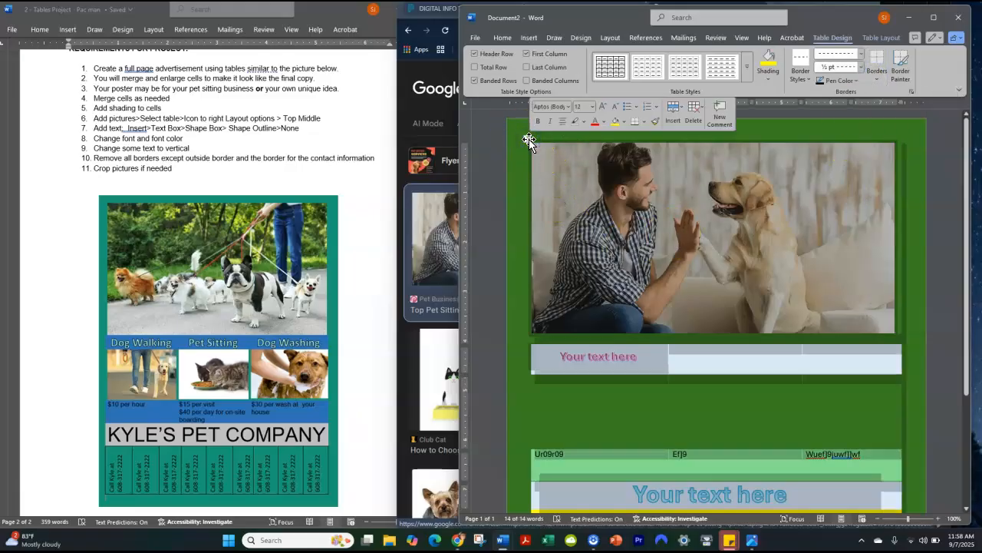
left_click(744, 177)
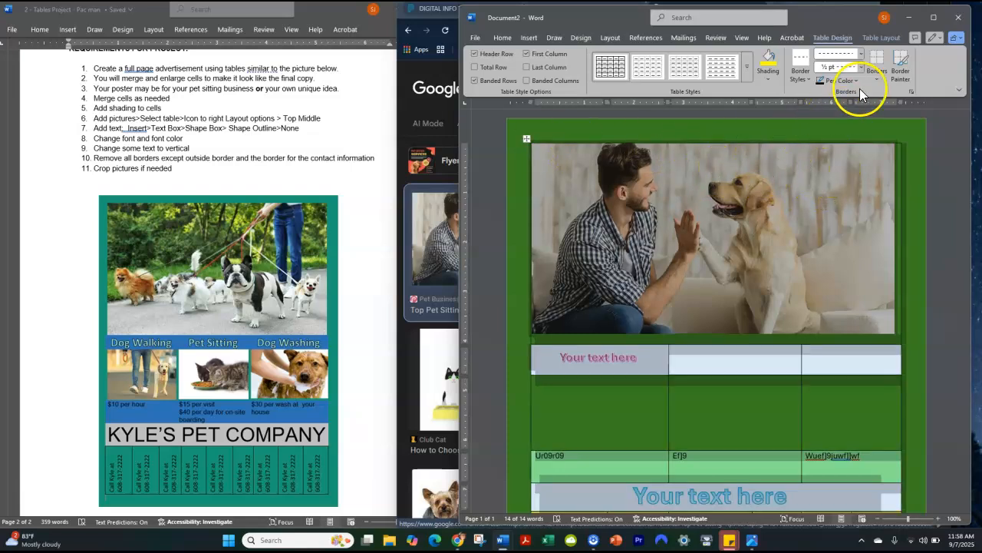
left_click(877, 80)
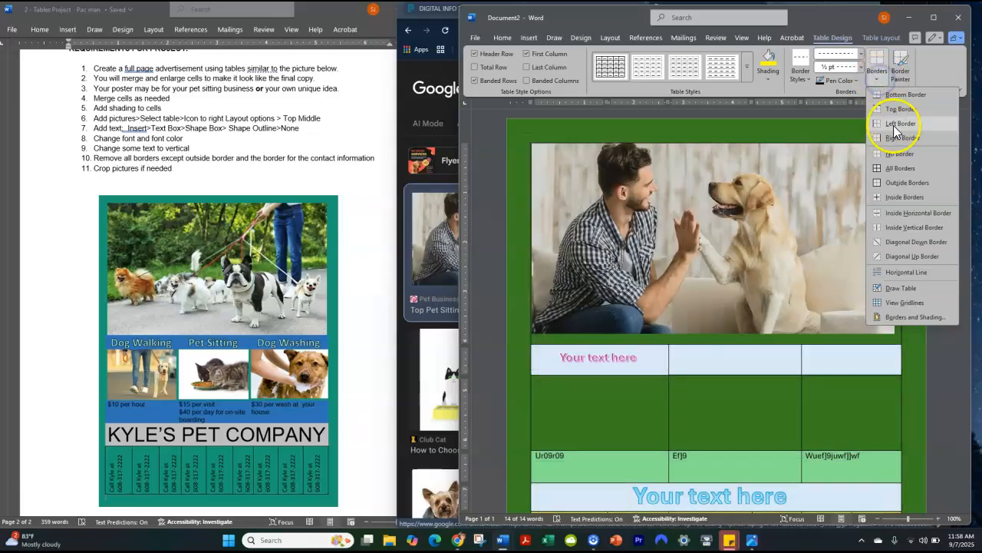
left_click(896, 169)
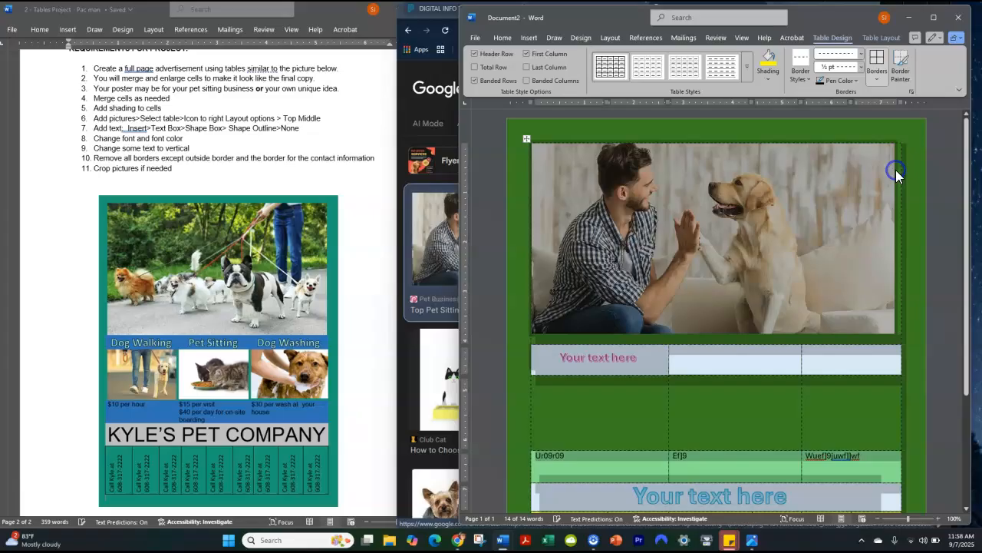
Choose a thick 3 pt compound line style and apply it to all borders of the entire table
left_click(859, 66)
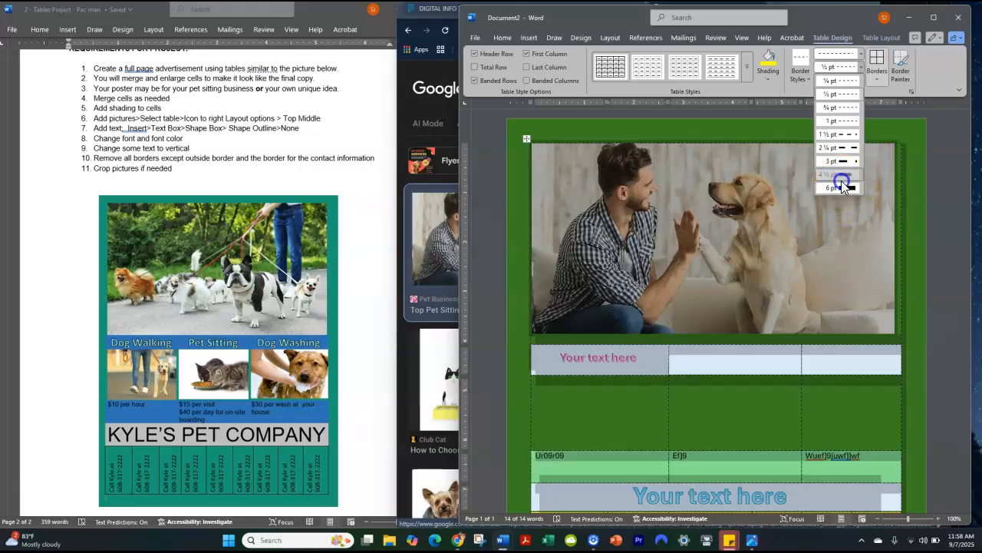
left_click(841, 178)
left_click(860, 69)
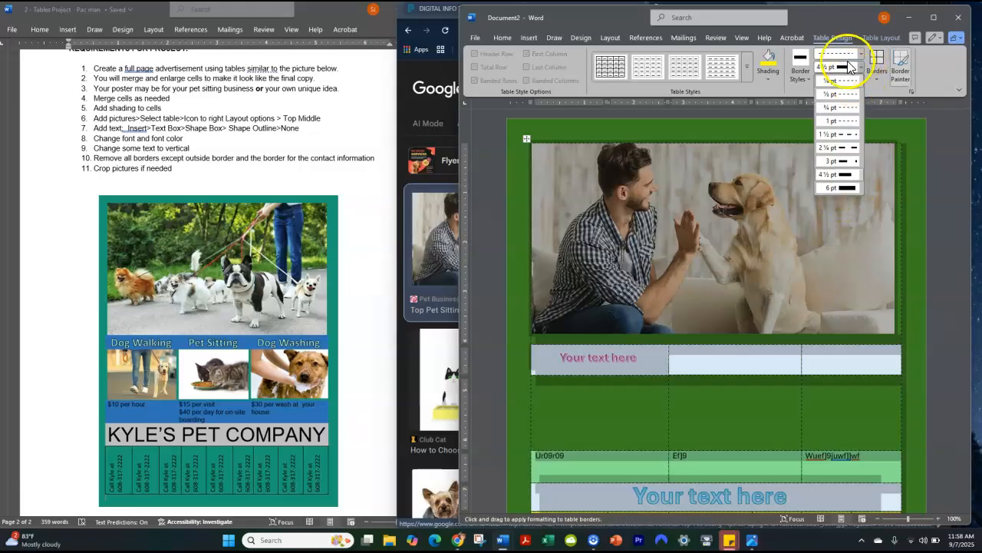
left_click(850, 68)
left_click(853, 57)
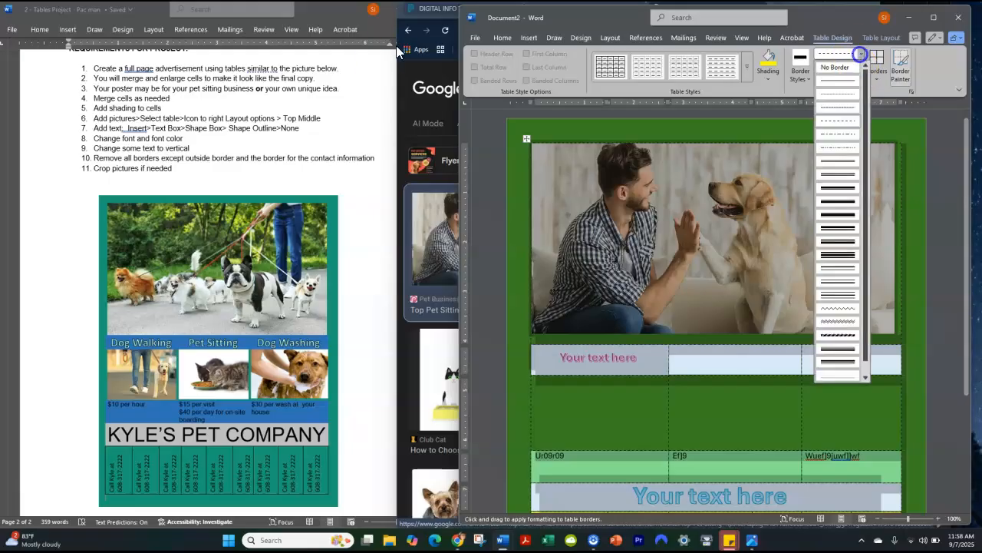
left_click(835, 215)
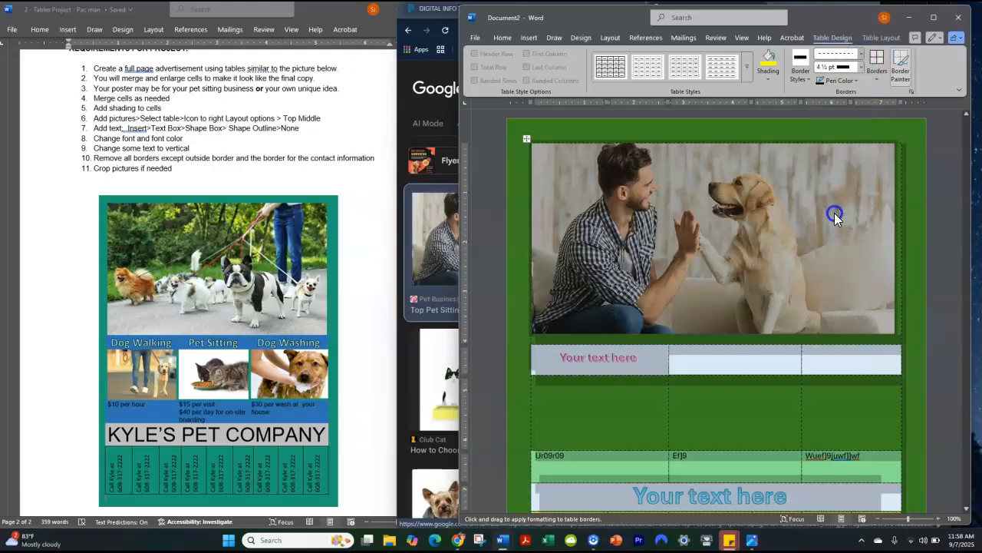
left_click(877, 73)
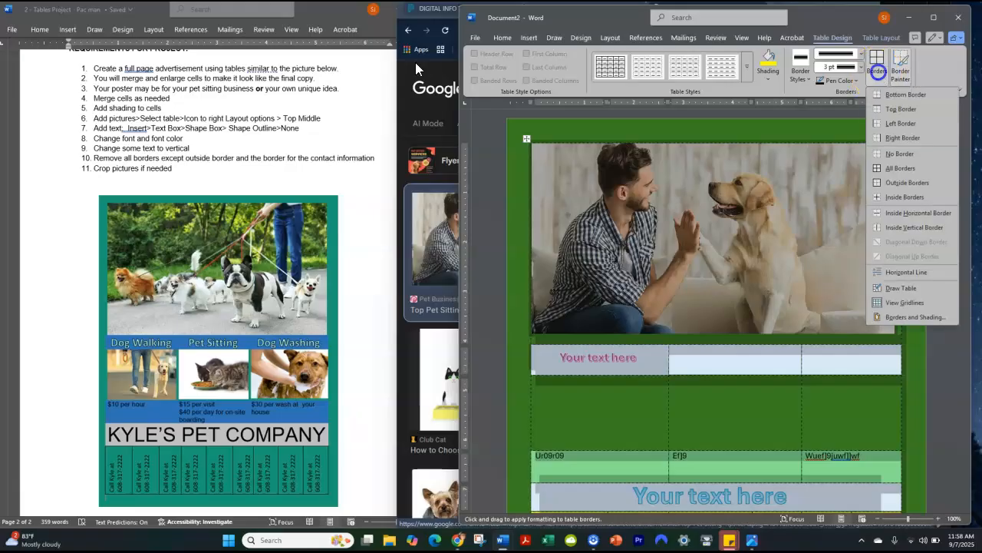
left_click(896, 168)
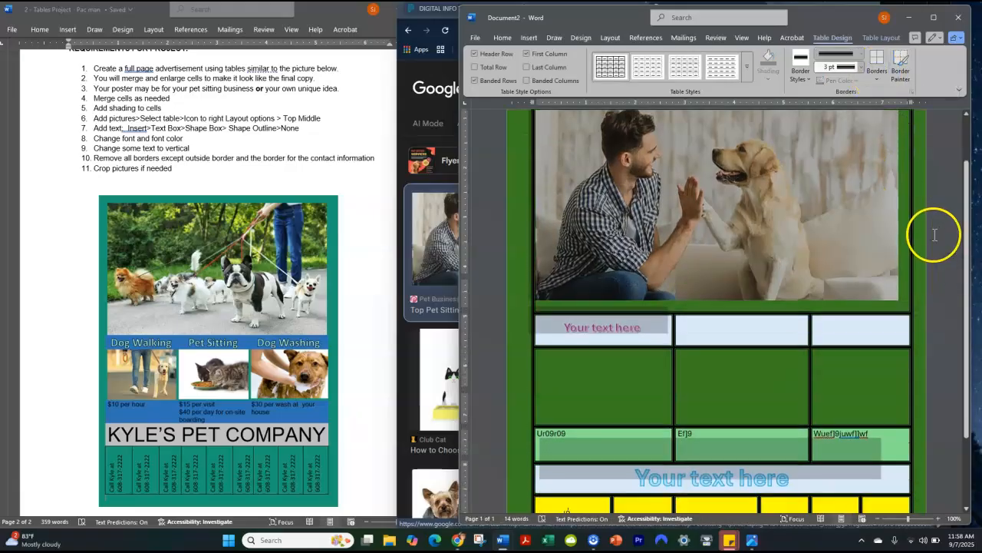
Even out the yellow contact row by shifting the dividers after the third, fourth and fifth cells slightly left
scroll(935, 239, "down", 3)
scroll(935, 235, "up", 1)
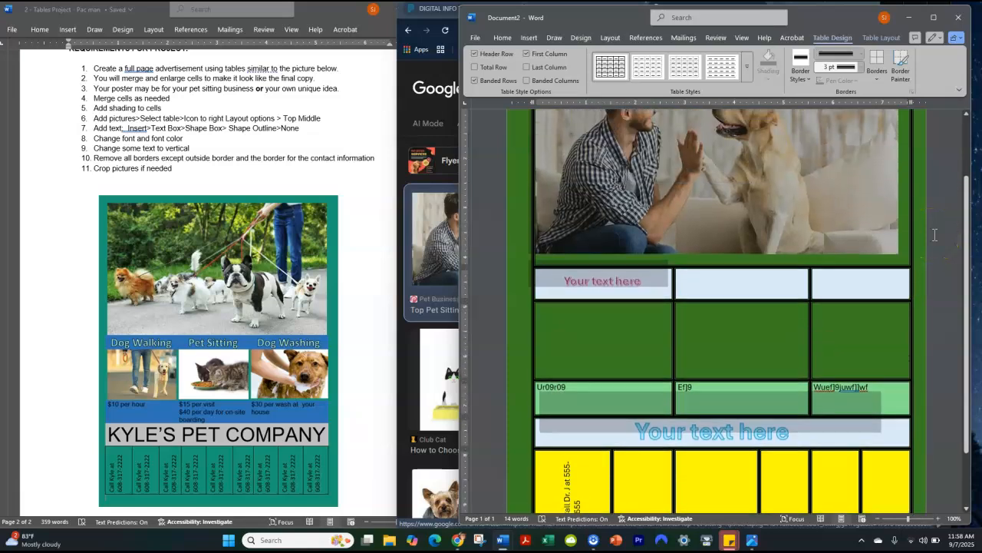
scroll(935, 235, "up", 1)
scroll(921, 231, "down", 2)
scroll(918, 237, "up", 2)
scroll(918, 237, "down", 1)
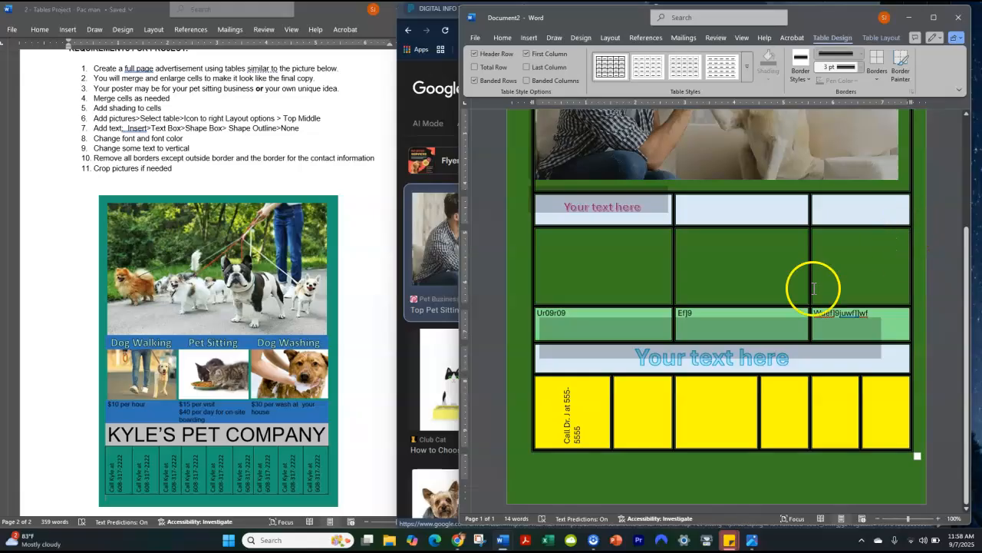
left_click_drag(759, 389, 743, 397)
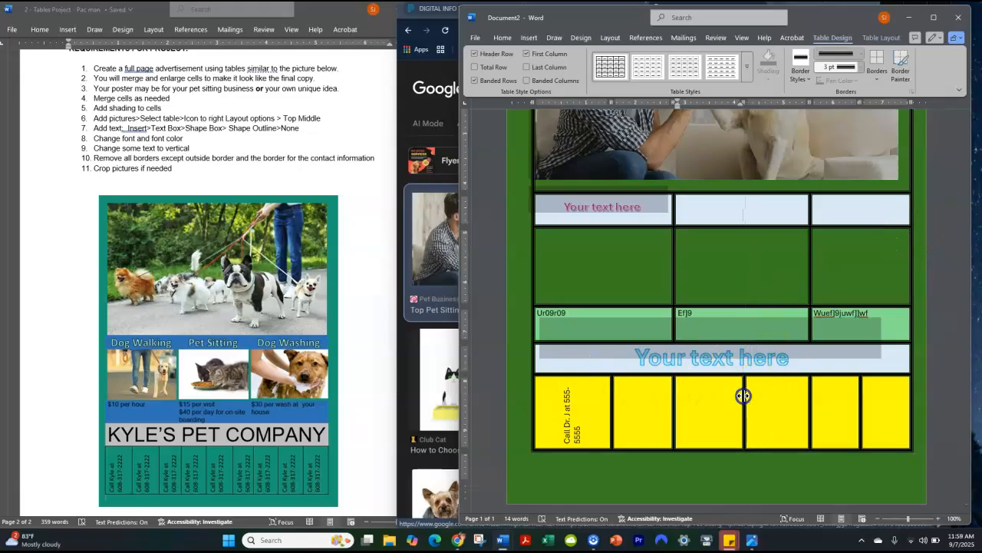
left_click(812, 396)
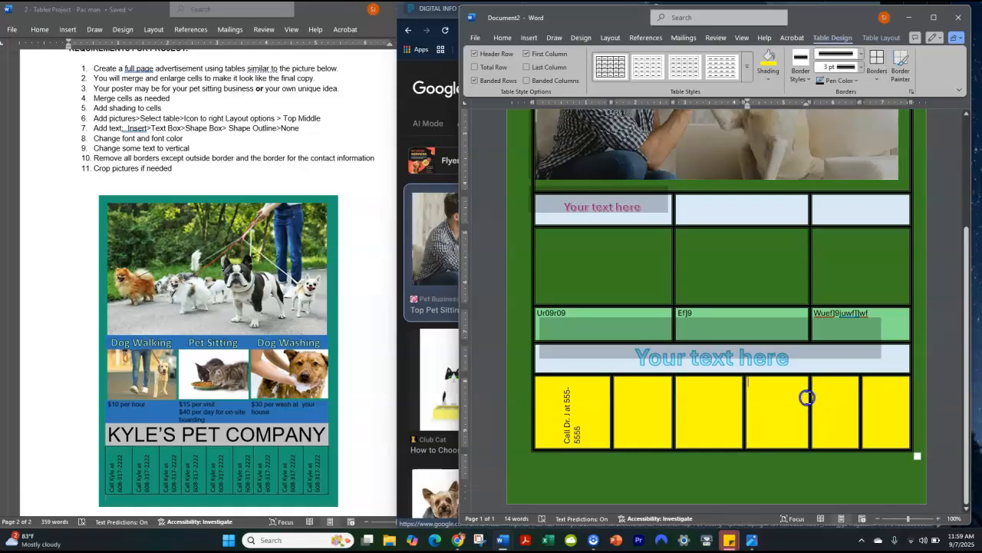
left_click_drag(809, 397, 796, 402)
left_click(875, 397)
left_click_drag(861, 397, 853, 404)
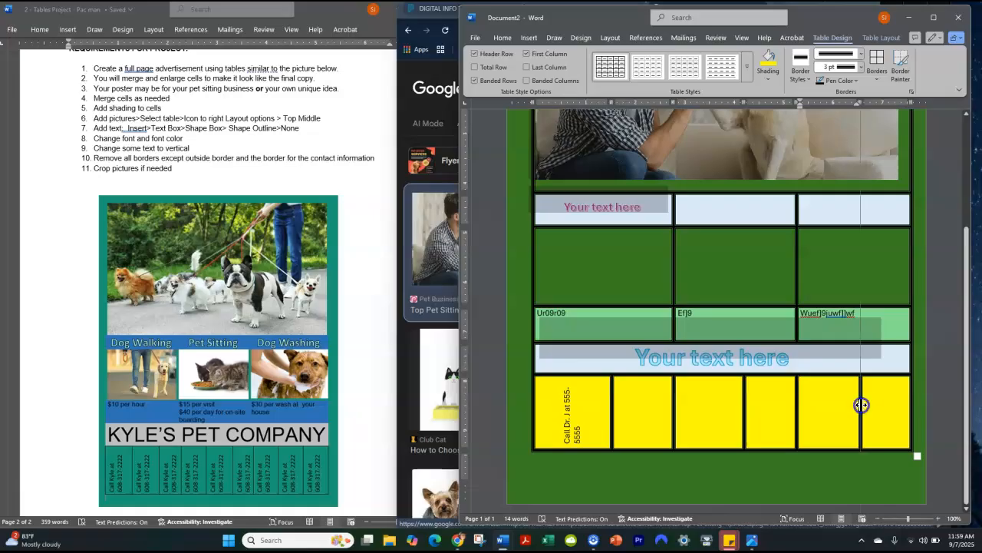
Shift the divider between the second and third contact cells slightly right, and check the poster against the project requirements
left_click(683, 405)
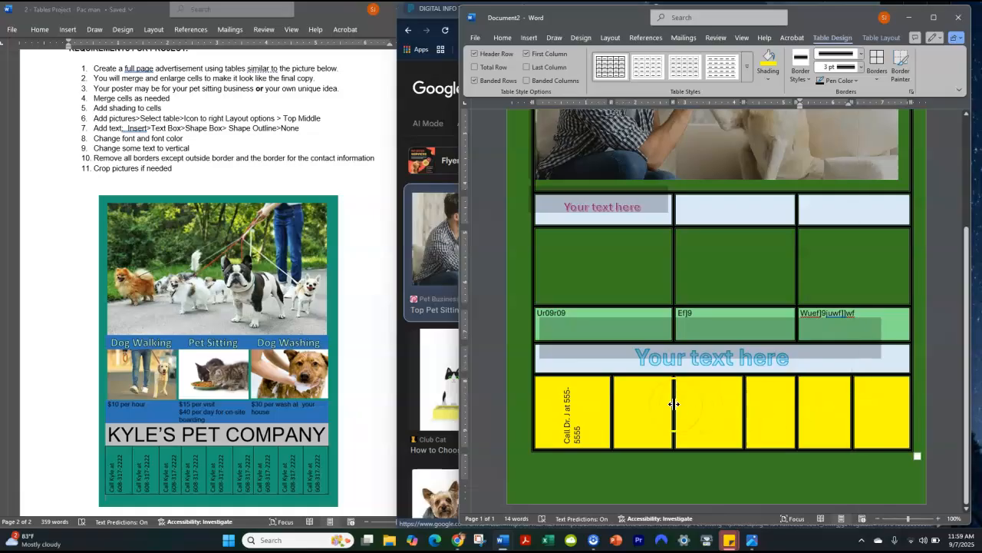
left_click_drag(673, 401, 680, 401)
left_click(621, 403)
left_click(513, 376)
left_click(588, 320)
scroll(583, 315, "up", 4)
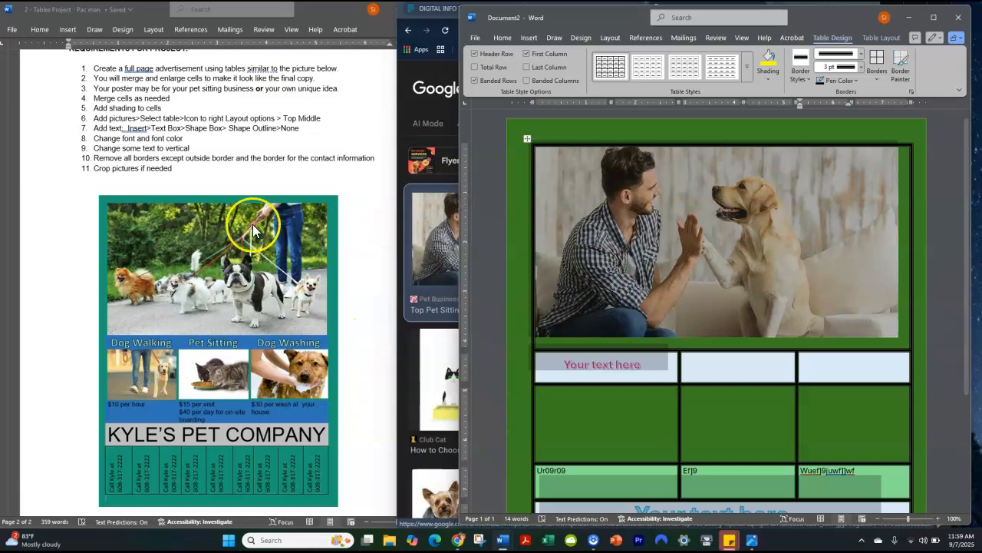
scroll(176, 203, "up", 1)
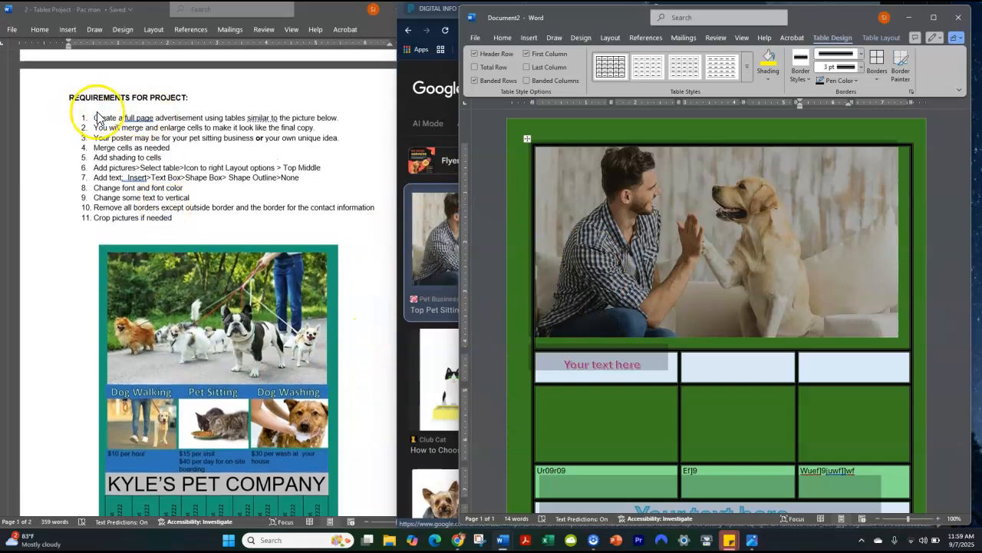